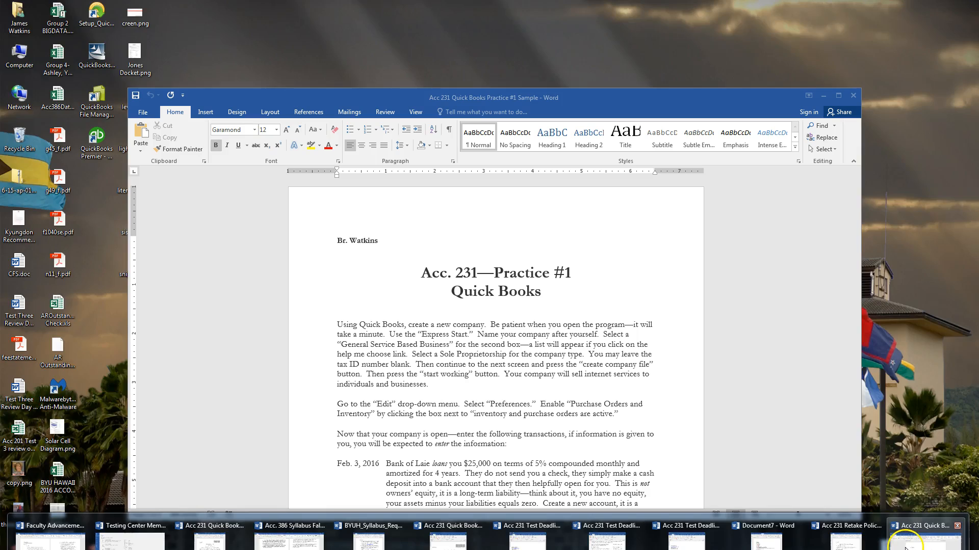
Step: Scroll through the Word practice instructions, then move Word aside to show the course page
click(910, 545)
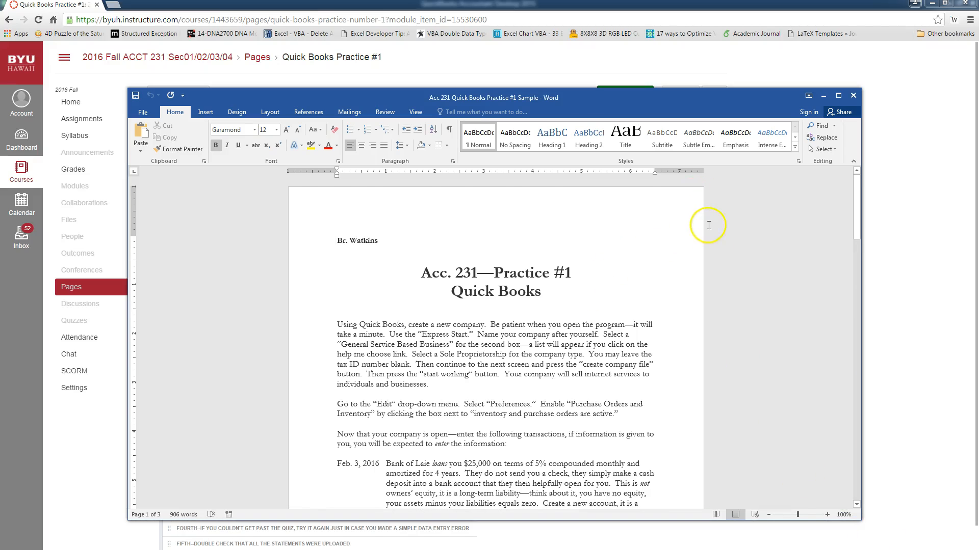
scroll(728, 244, down, 5)
scroll(726, 257, down, 2)
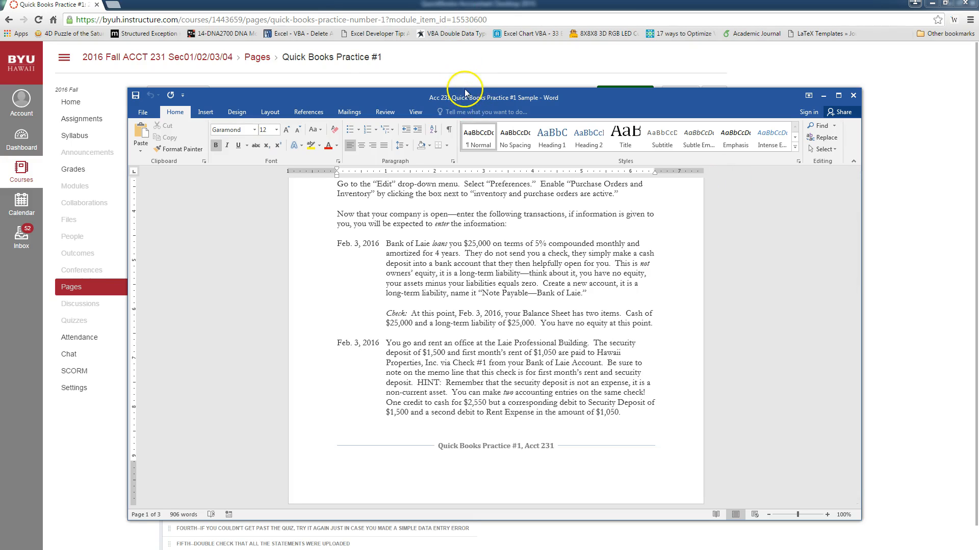
drag(459, 98, 978, 0)
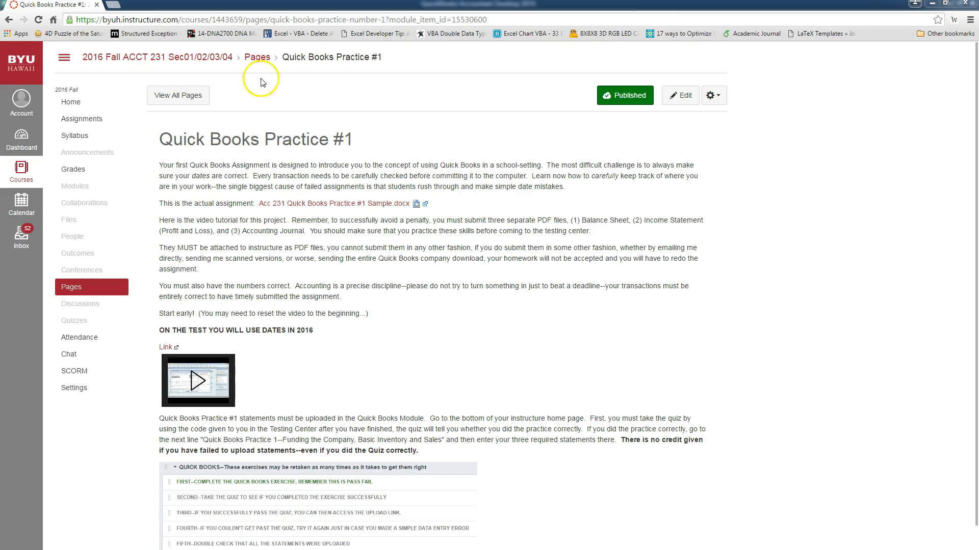
Step: Start an Express Start setup with the business name 'Quick Books Practice #1'
click(98, 7)
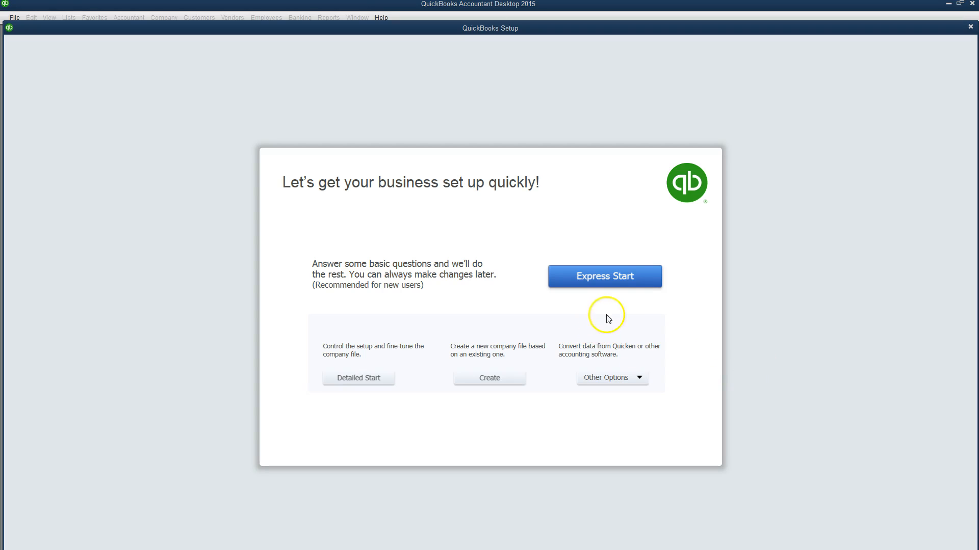
click(616, 276)
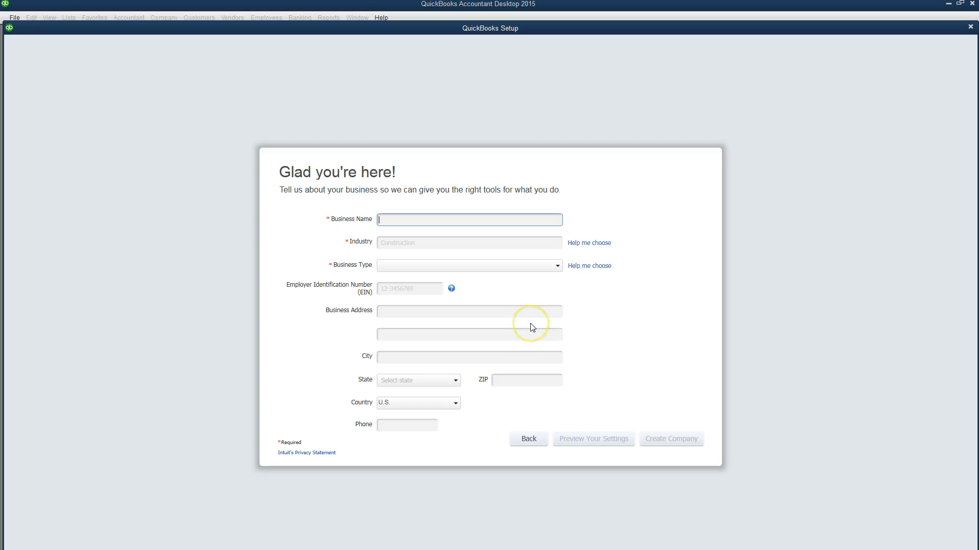
text(Quick Books Practice #1)
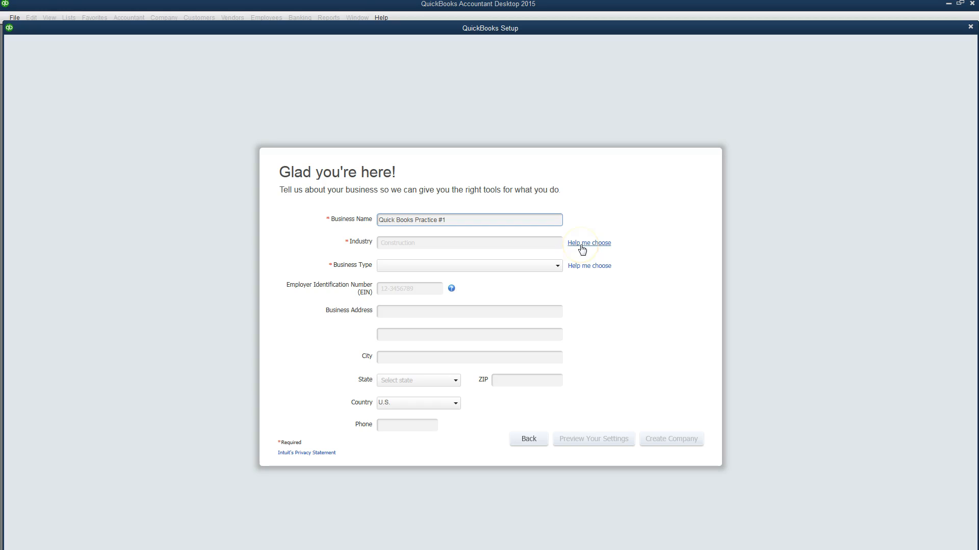
Step: Highlight the Word instructions on naming, General Service business and Sole Proprietorship, then move Word aside
drag(978, 21, 513, 131)
scroll(609, 239, up, 4)
scroll(608, 254, up, 3)
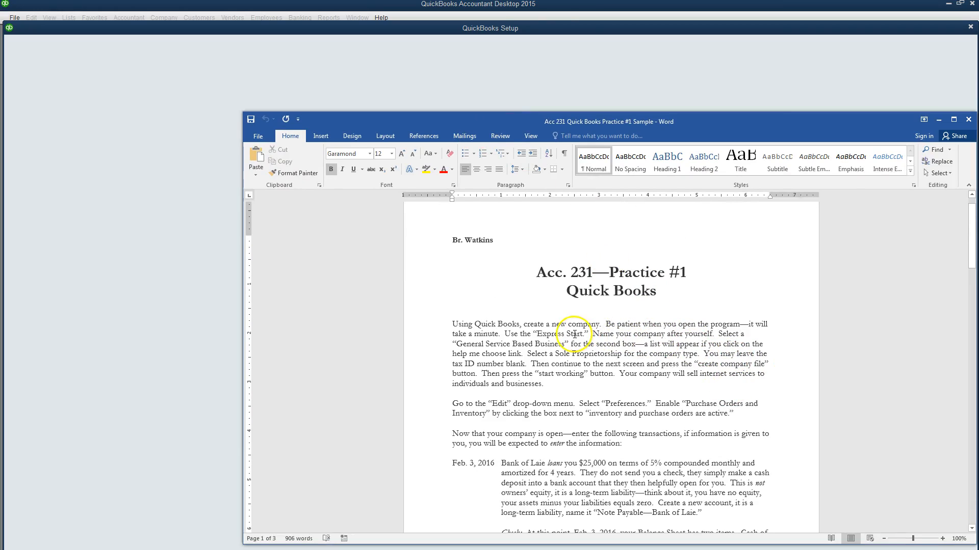
drag(582, 334, 724, 335)
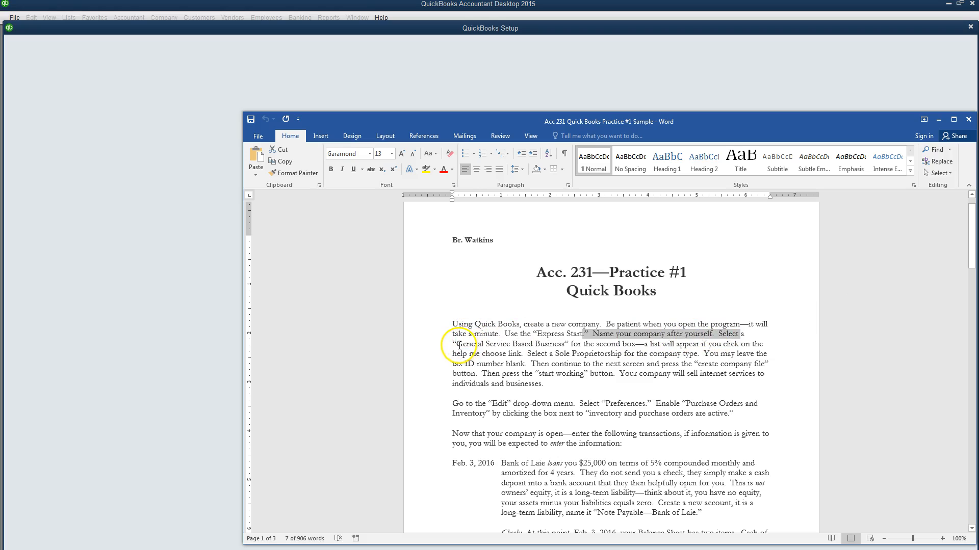
drag(467, 345, 622, 354)
drag(662, 125, 978, 117)
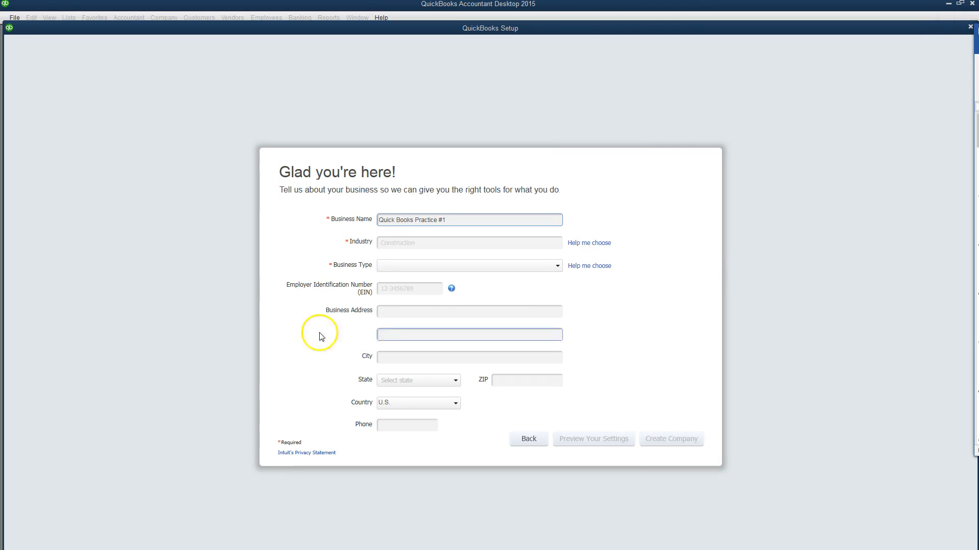
Step: Set the industry to General Service-based Business
click(584, 243)
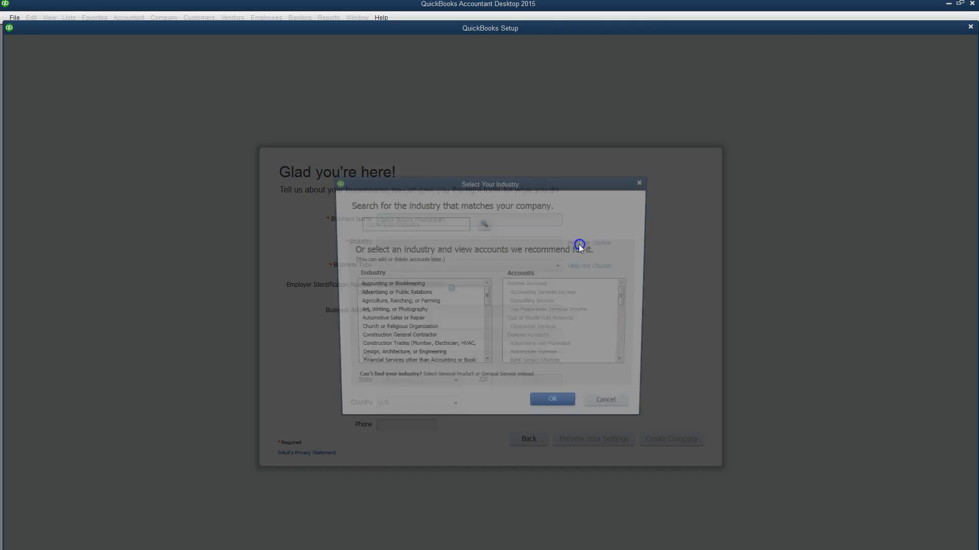
drag(488, 296, 488, 367)
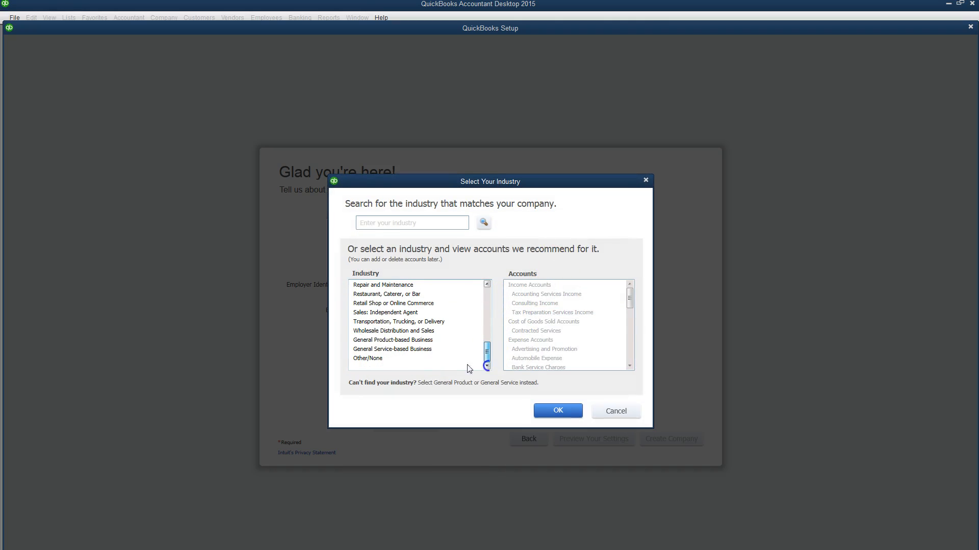
click(394, 353)
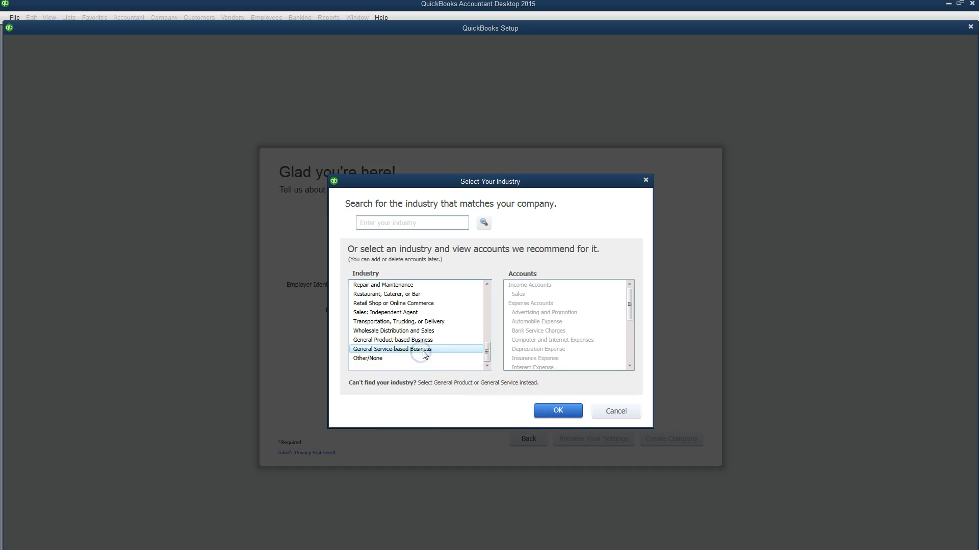
click(558, 411)
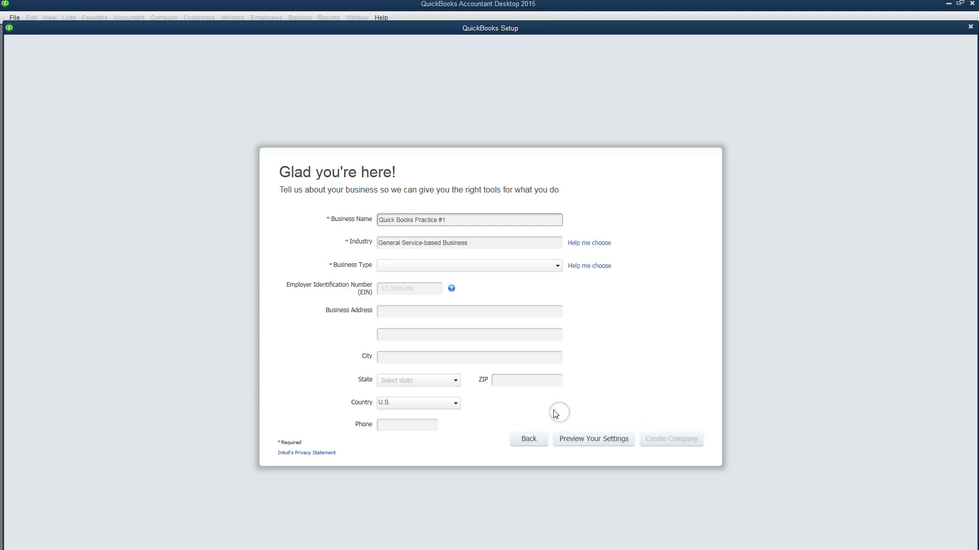
Step: Choose Sole Proprietorship as the business type and create the company file
click(581, 268)
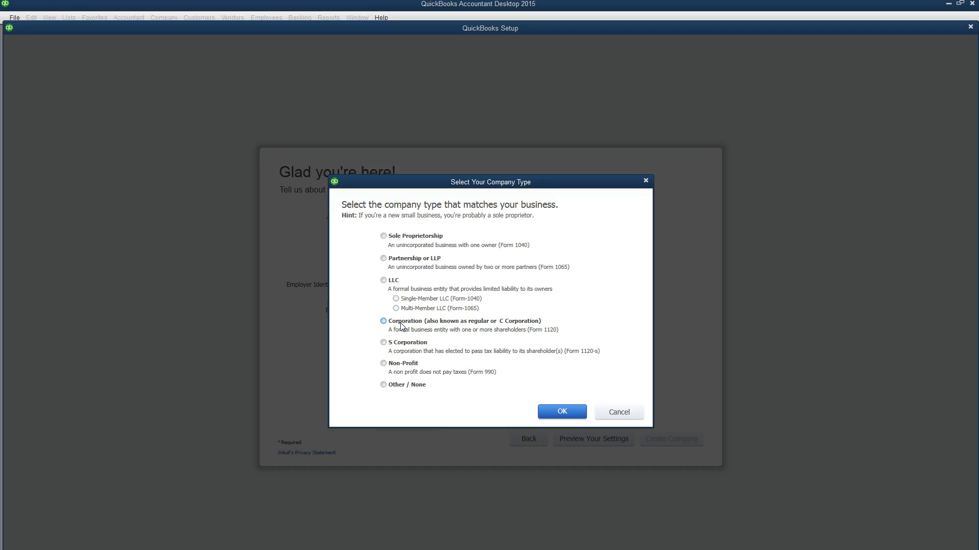
click(383, 237)
click(572, 412)
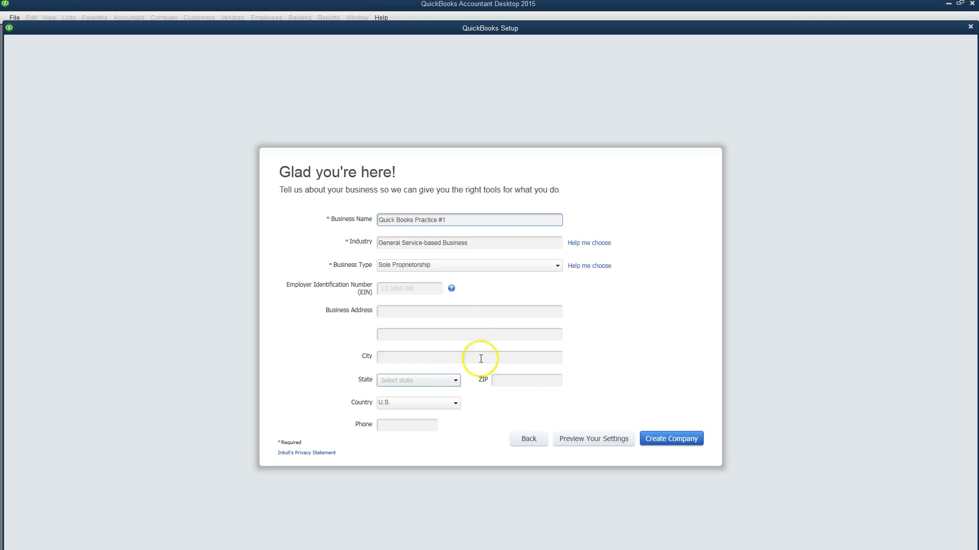
click(658, 439)
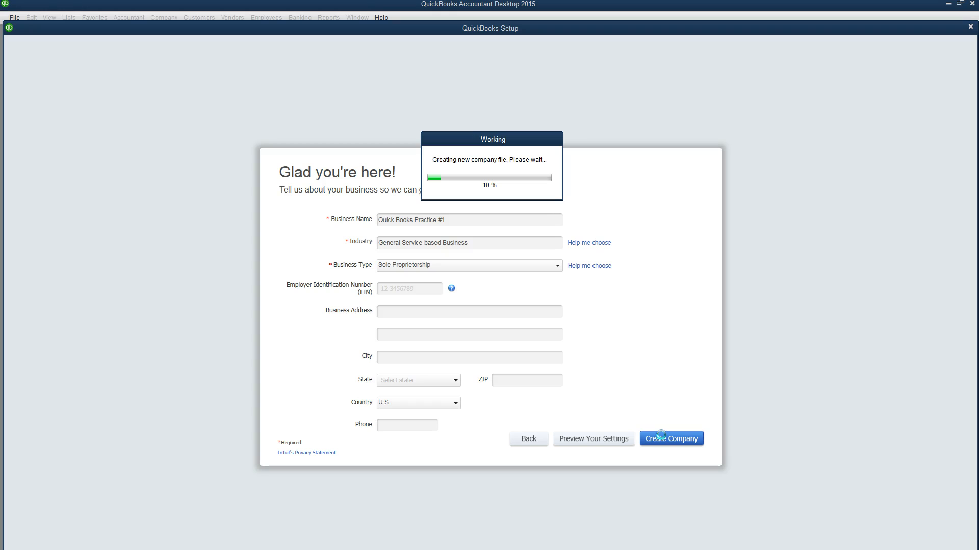
click(518, 443)
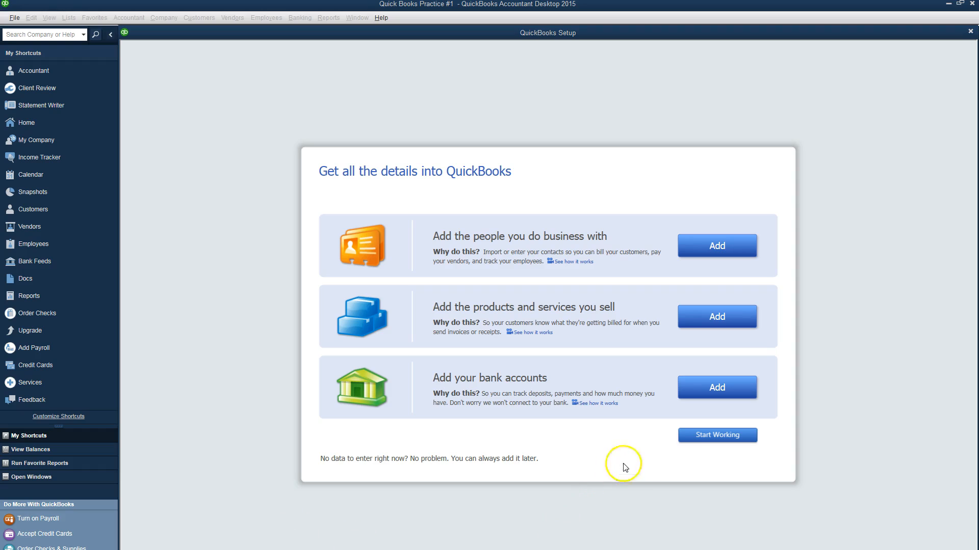
Step: Start working in Quick Books Practice #1 and close the Accountant Center
click(694, 437)
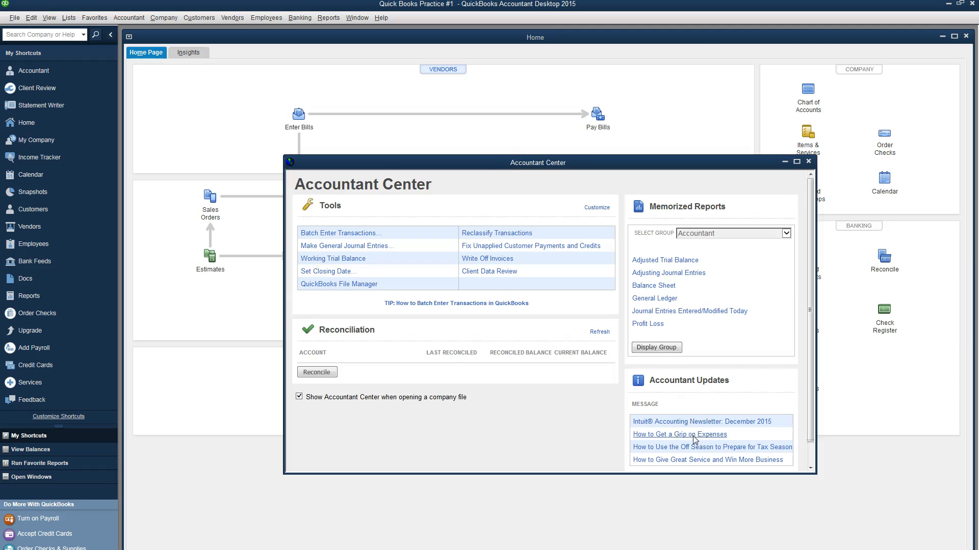
click(809, 162)
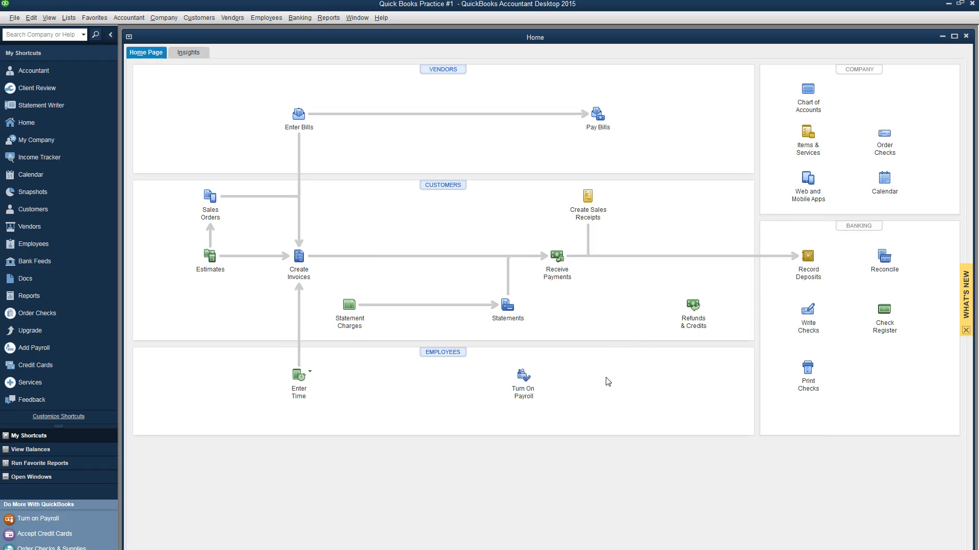
Step: Turn on 'Inventory and purchase orders are active' in Items & Inventory company preferences and accept closing windows
click(32, 18)
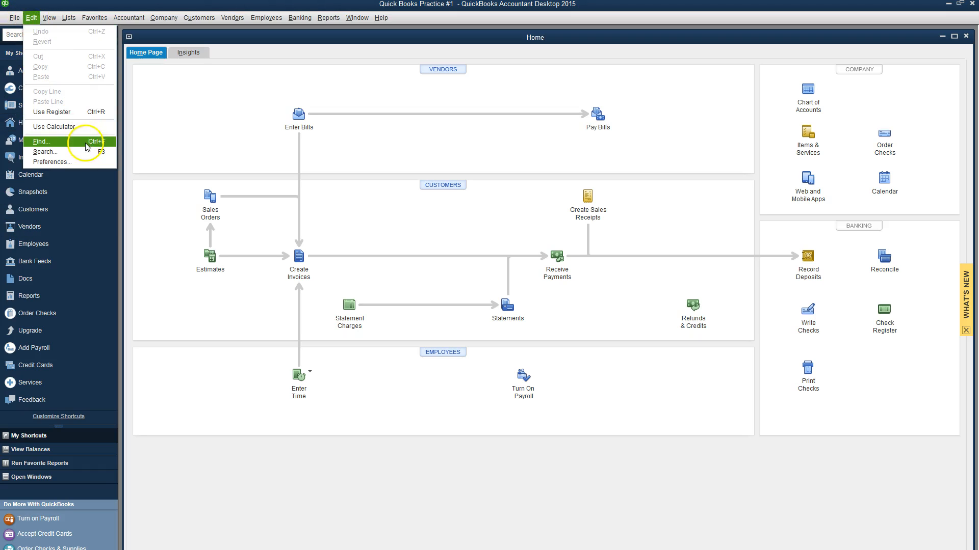
click(78, 162)
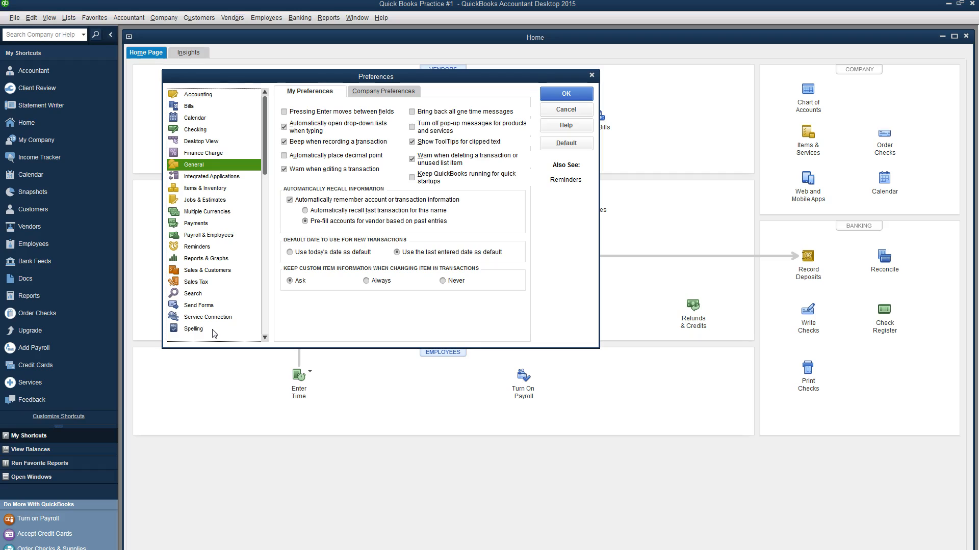
drag(262, 109, 266, 179)
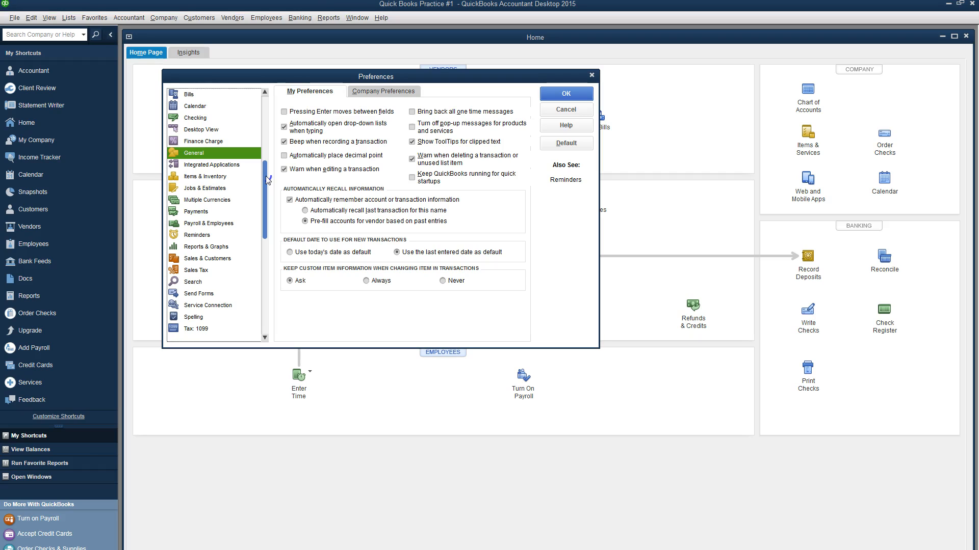
click(208, 177)
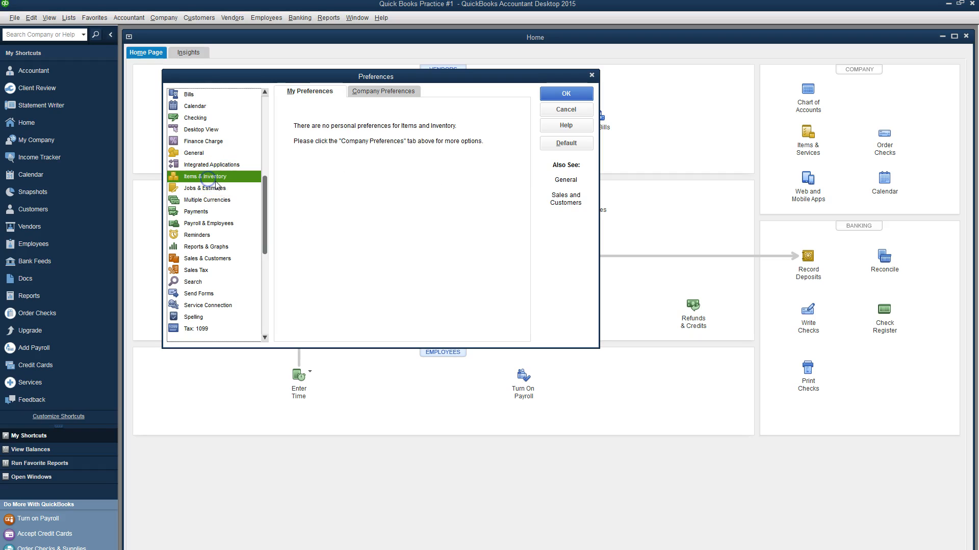
click(366, 92)
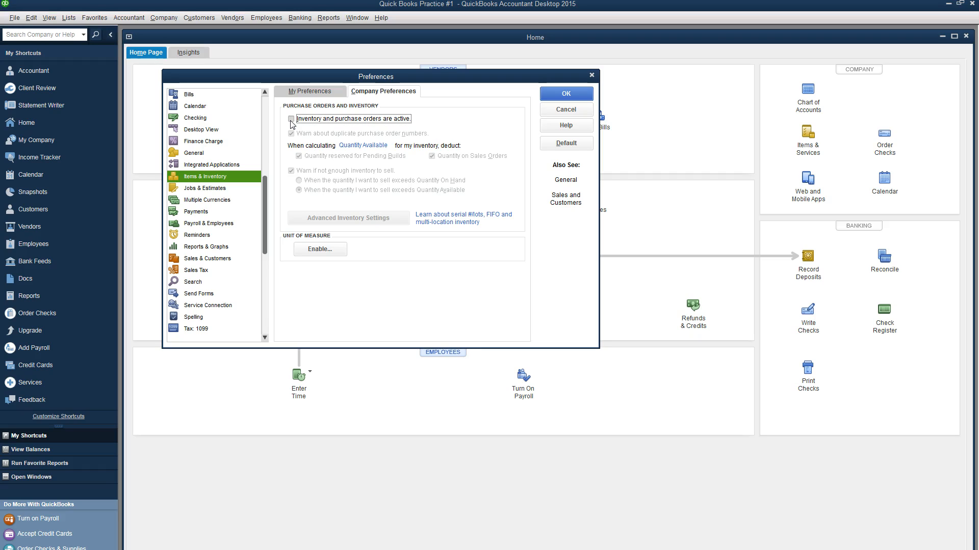
click(291, 120)
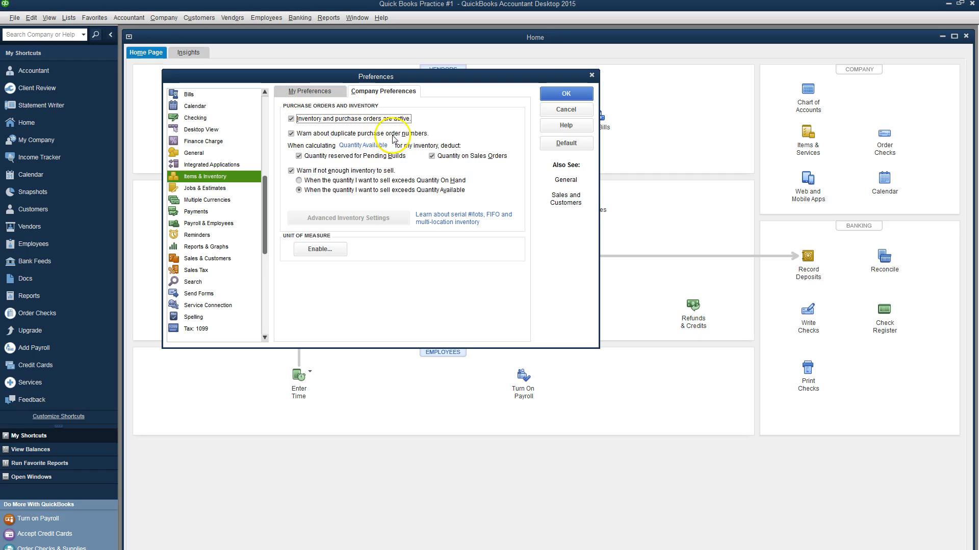
click(579, 94)
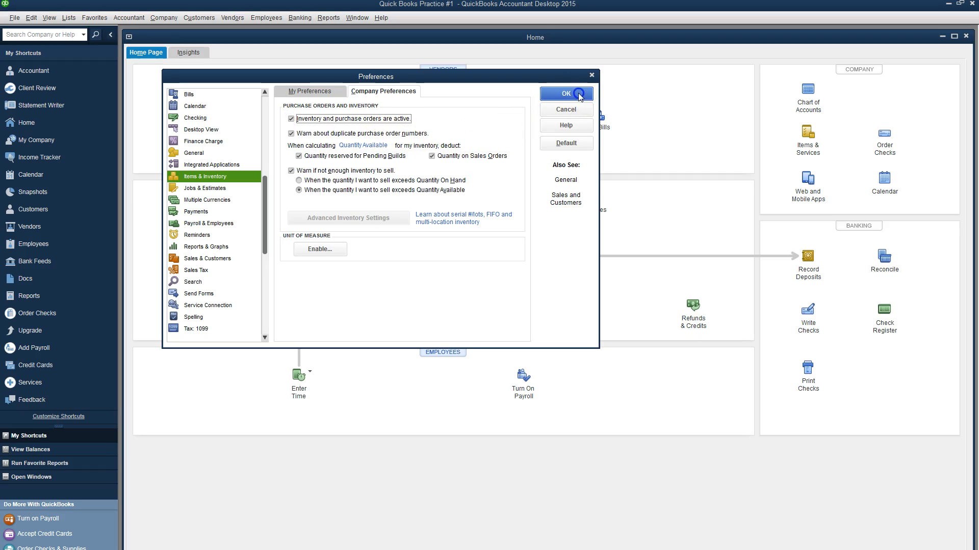
click(498, 185)
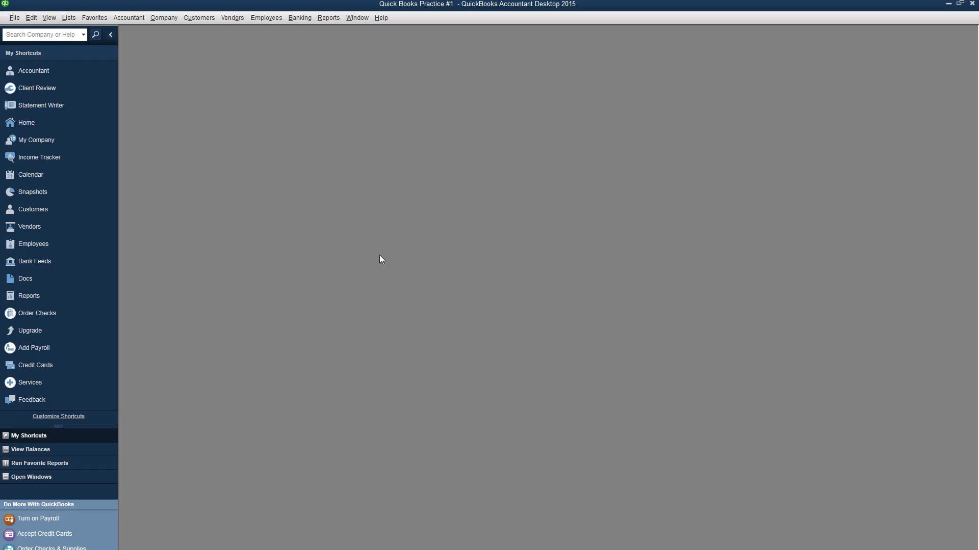
Step: Start a deposit from the Home page and create the new bank account 'Bank of Laie'
click(29, 124)
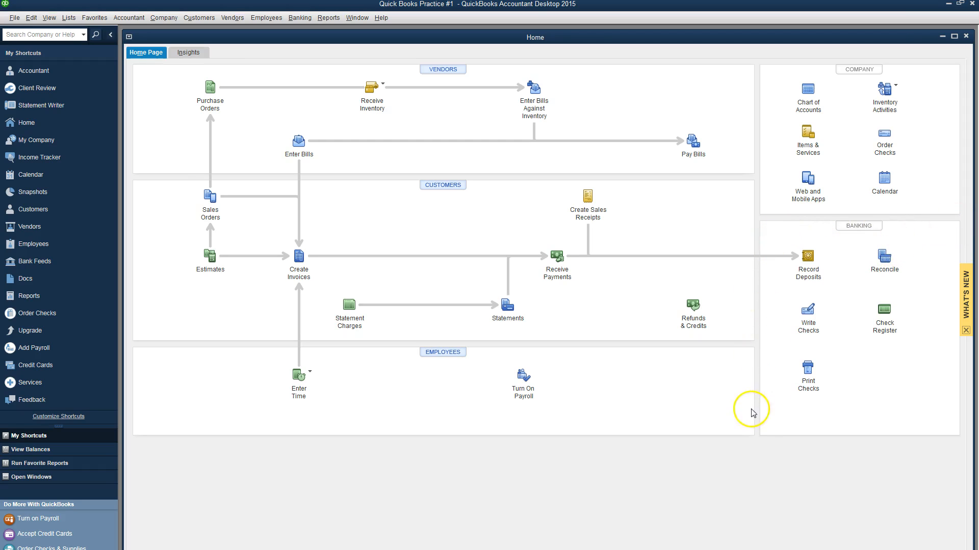
click(808, 257)
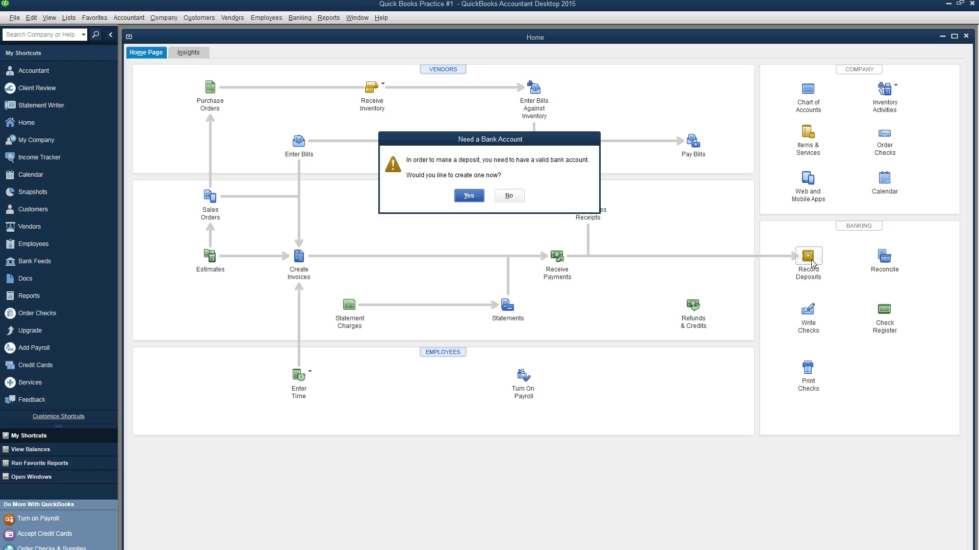
click(473, 197)
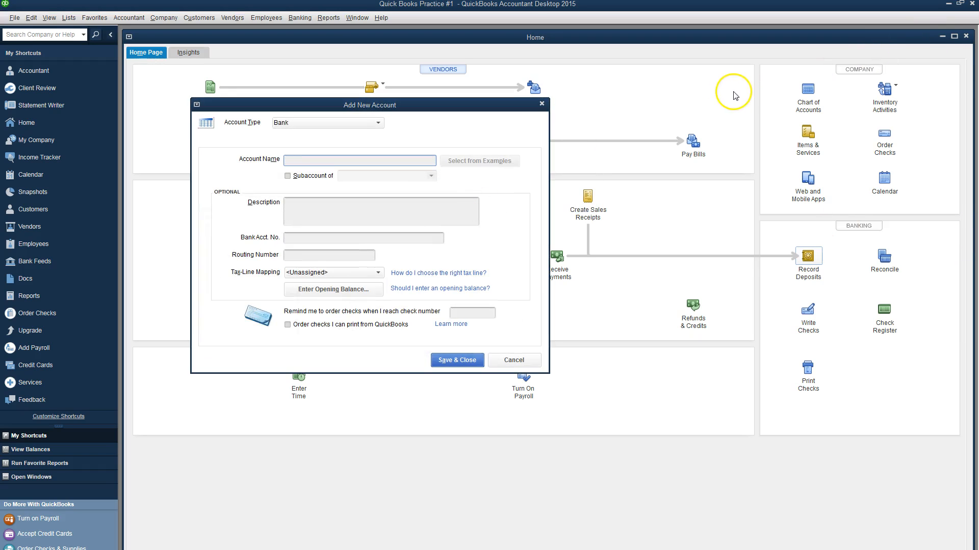
drag(978, 20, 786, 21)
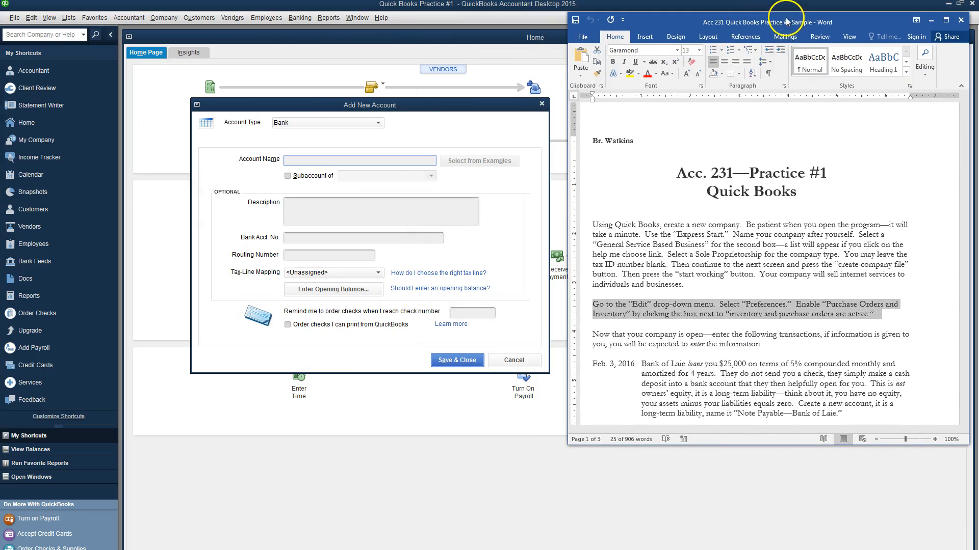
click(308, 164)
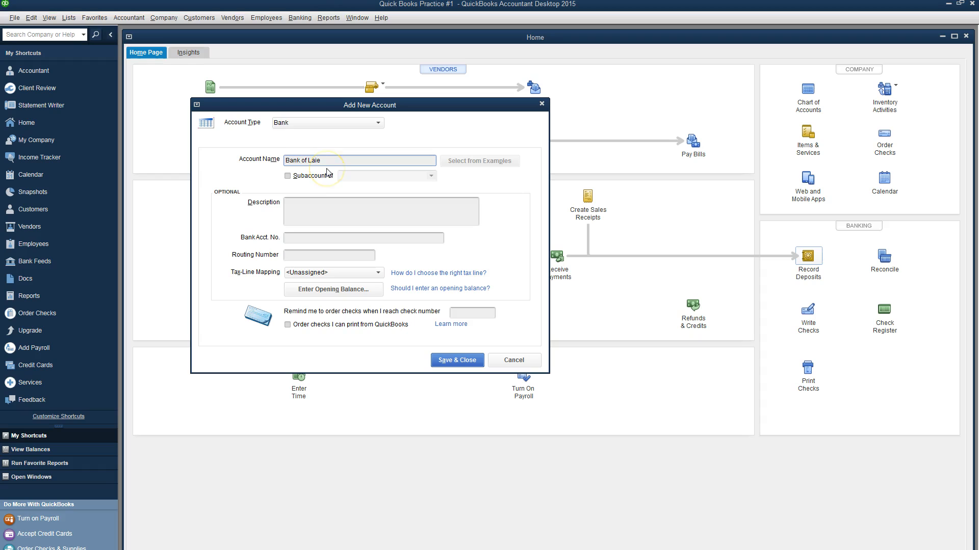
click(455, 362)
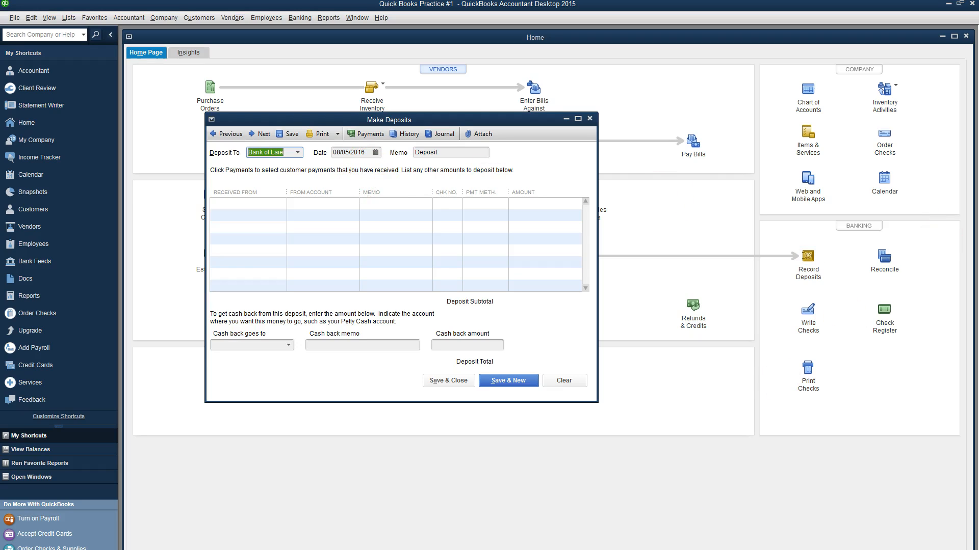
Step: Check the Word instructions and set the deposit date to 02/03/2016
click(602, 549)
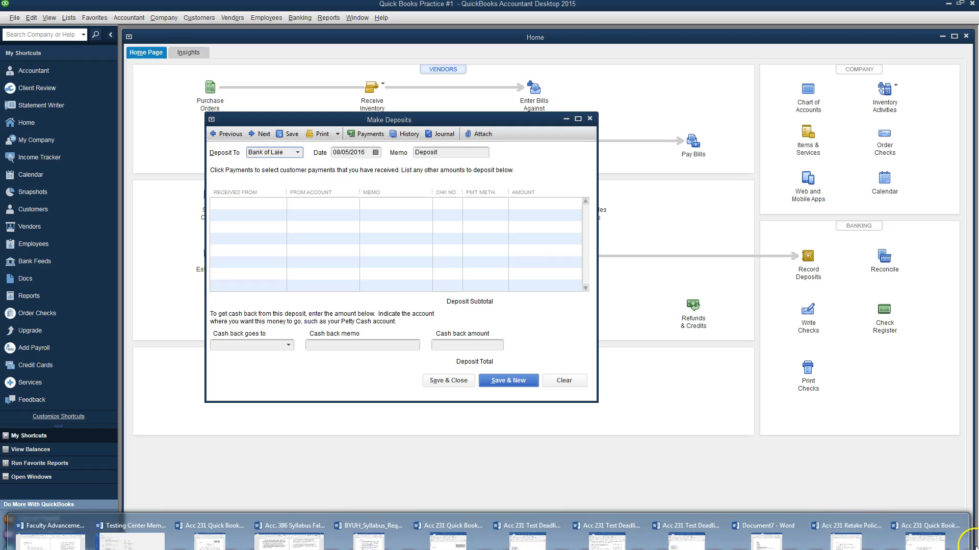
click(925, 546)
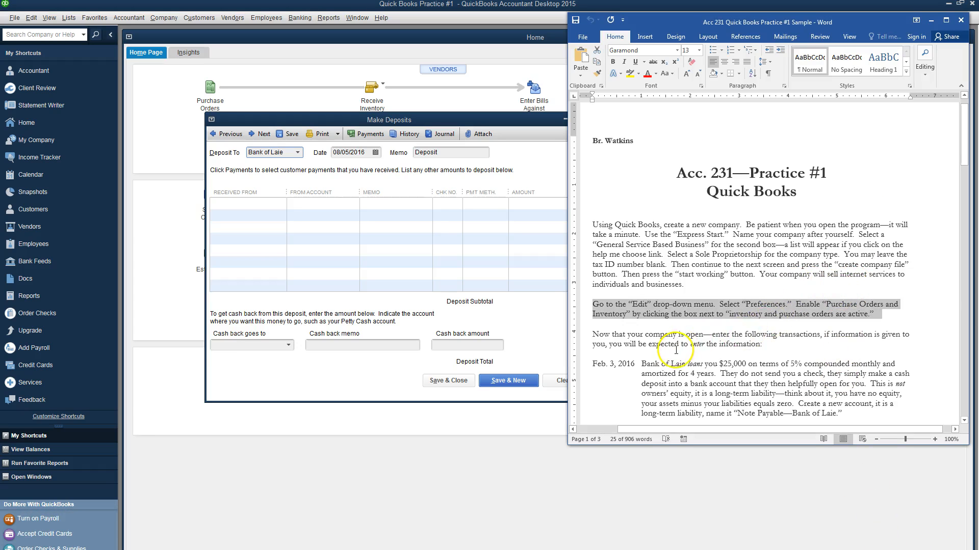
scroll(642, 336, down, 4)
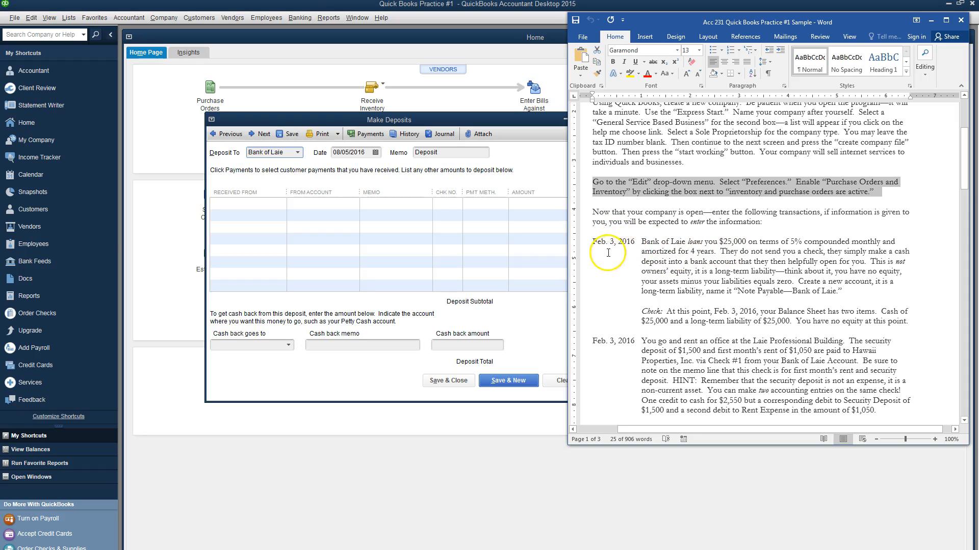
click(375, 152)
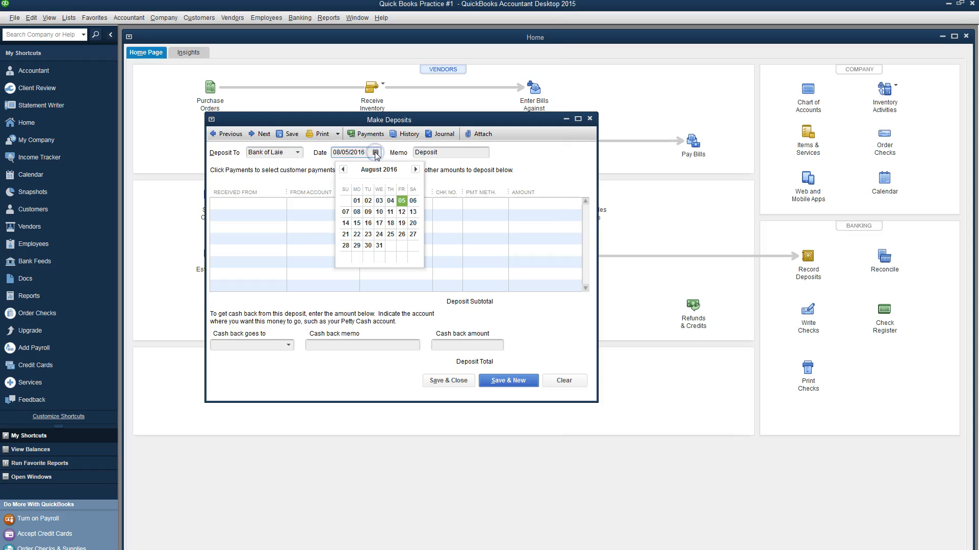
click(343, 169)
click(343, 169)
click(343, 169)
click(343, 169)
click(343, 169)
click(343, 169)
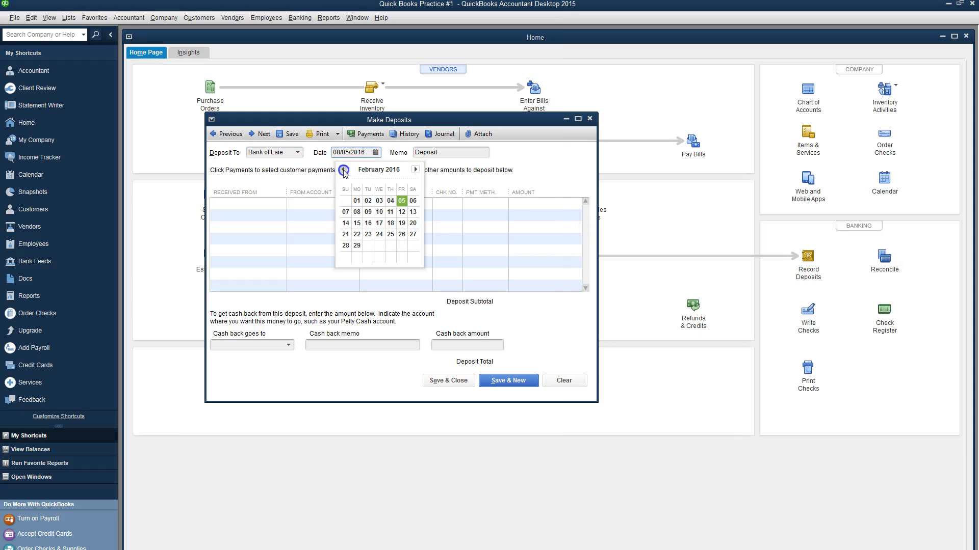
click(380, 205)
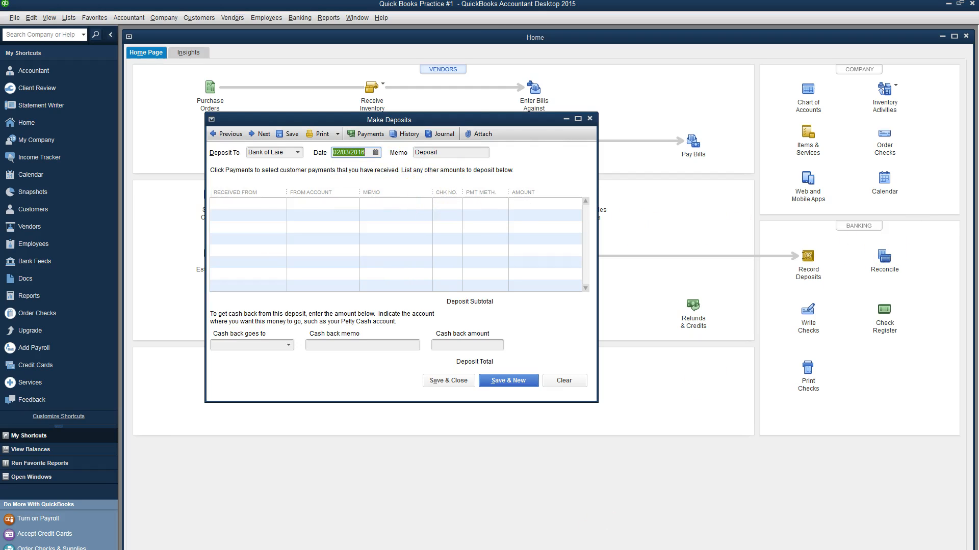
Step: On the first deposit line, choose < Add New > in Received From for a new payer
click(239, 205)
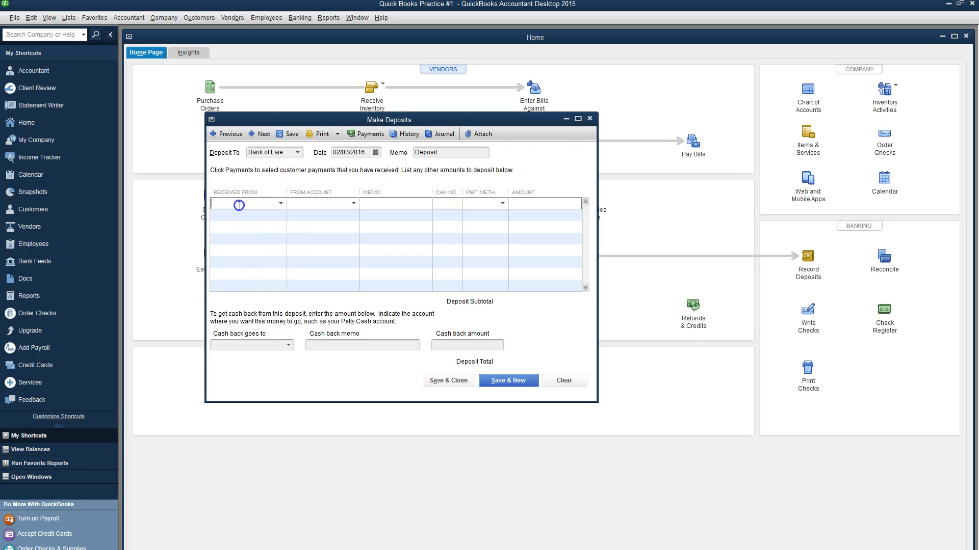
click(280, 204)
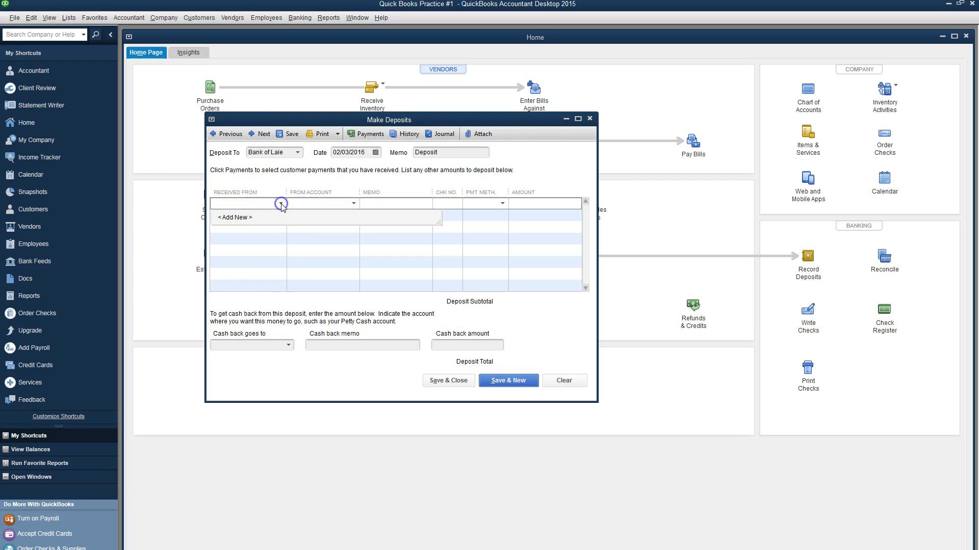
click(248, 220)
click(247, 220)
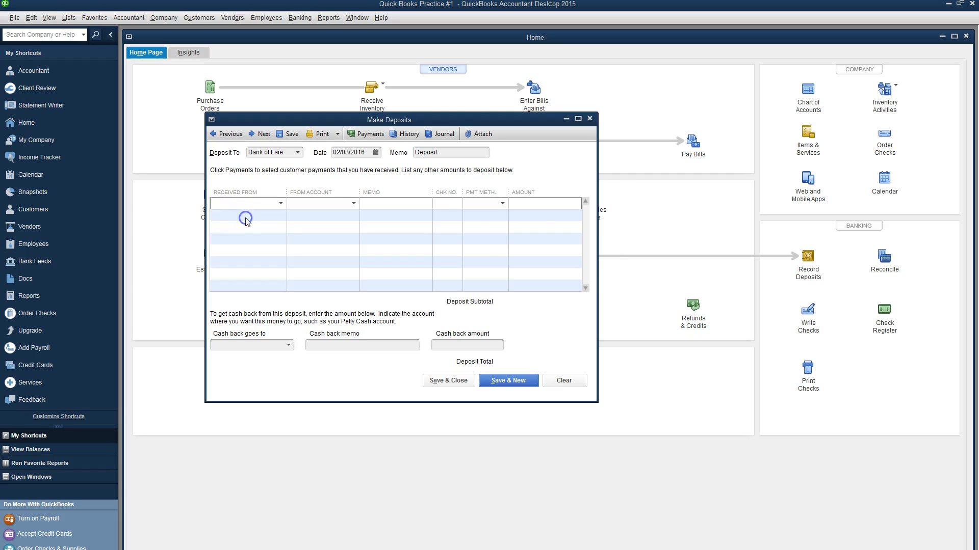
click(328, 209)
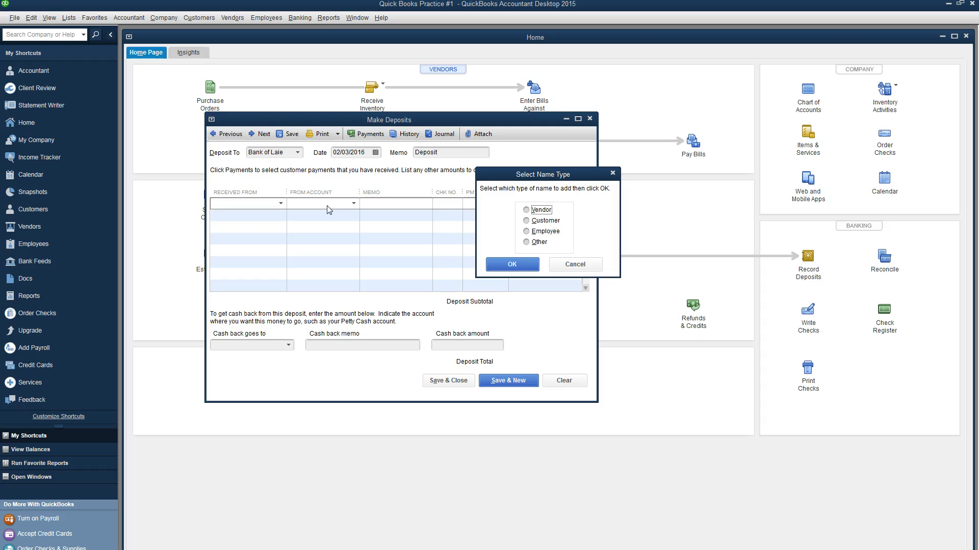
Step: Add Bank of Laie as a new vendor and make it the deposit line's payer
click(526, 212)
click(539, 241)
click(536, 248)
click(511, 264)
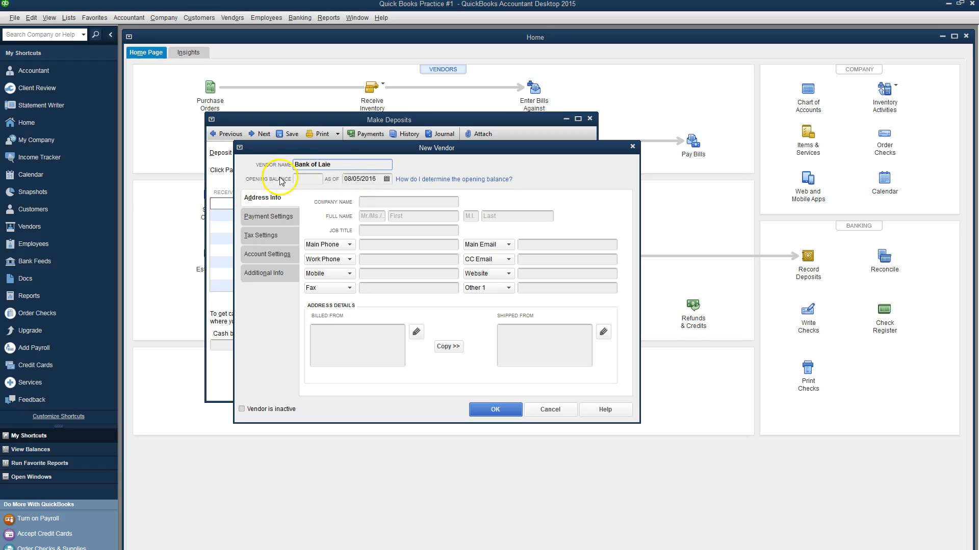
click(495, 409)
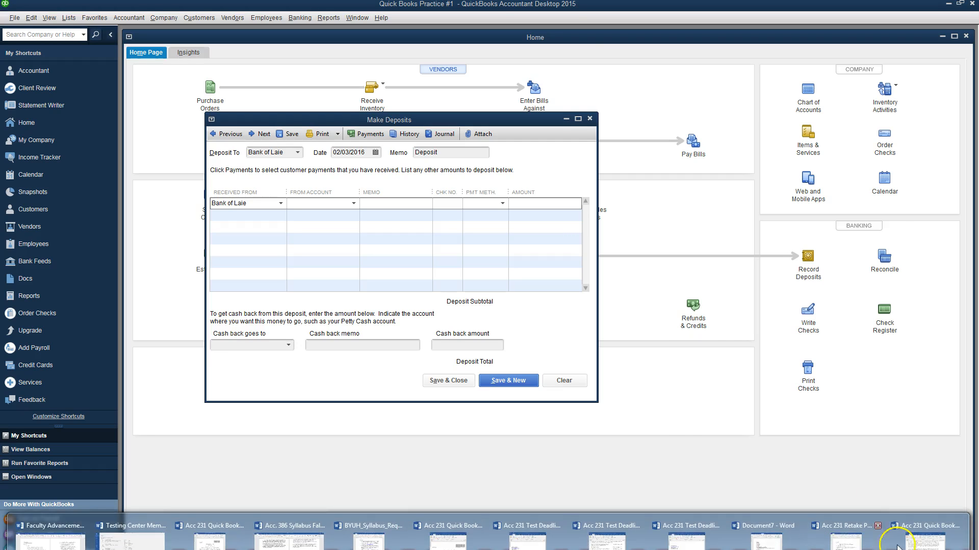
click(925, 535)
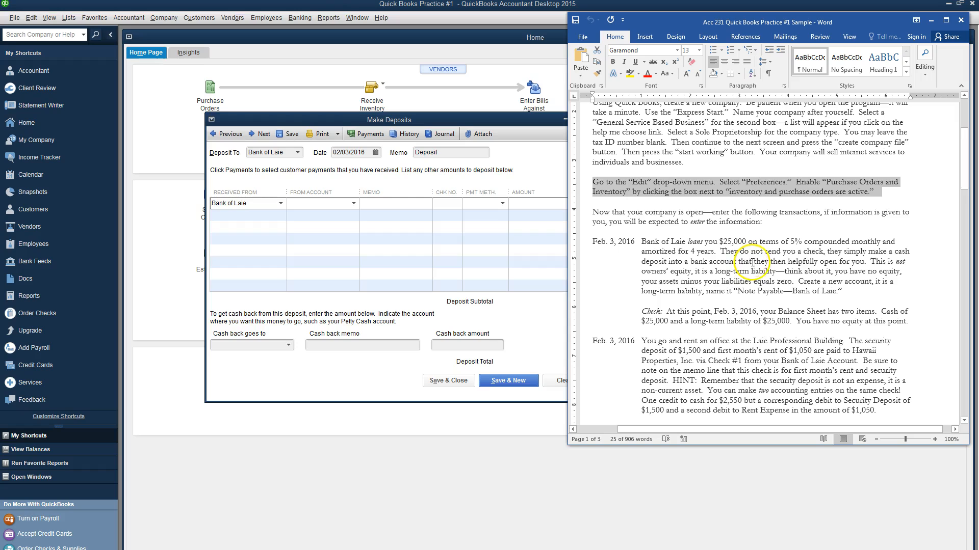
Step: Highlight the note payable instruction in Word, then choose < Add New > for the deposit's From Account
drag(798, 282, 846, 291)
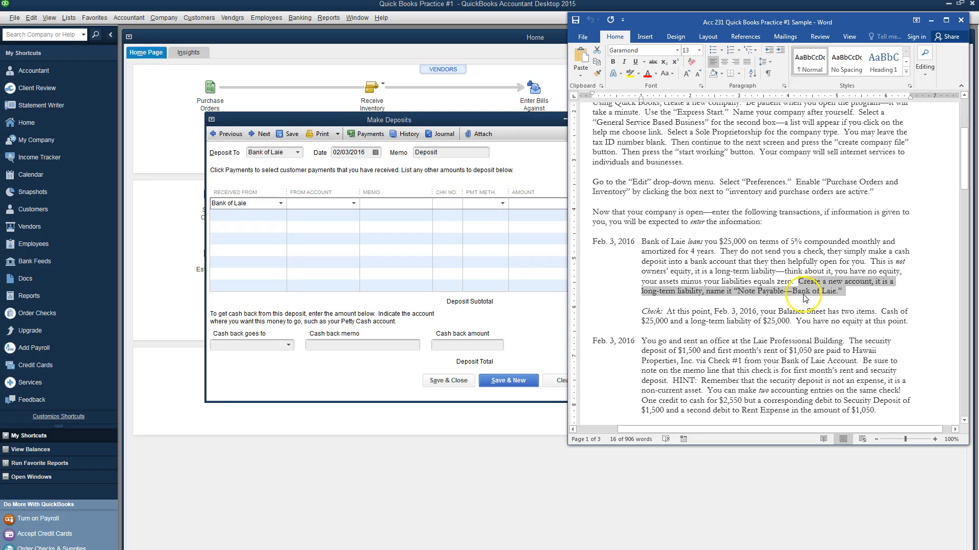
click(353, 207)
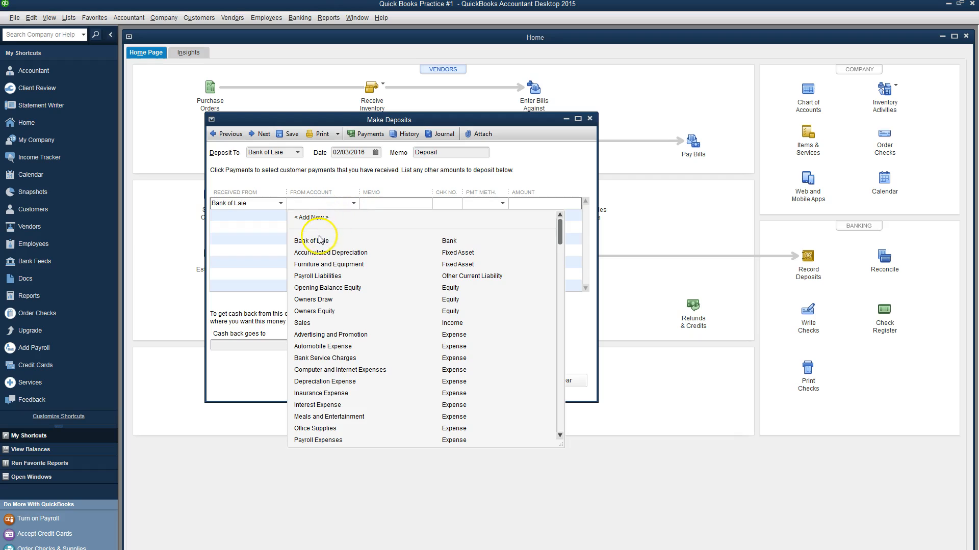
click(321, 218)
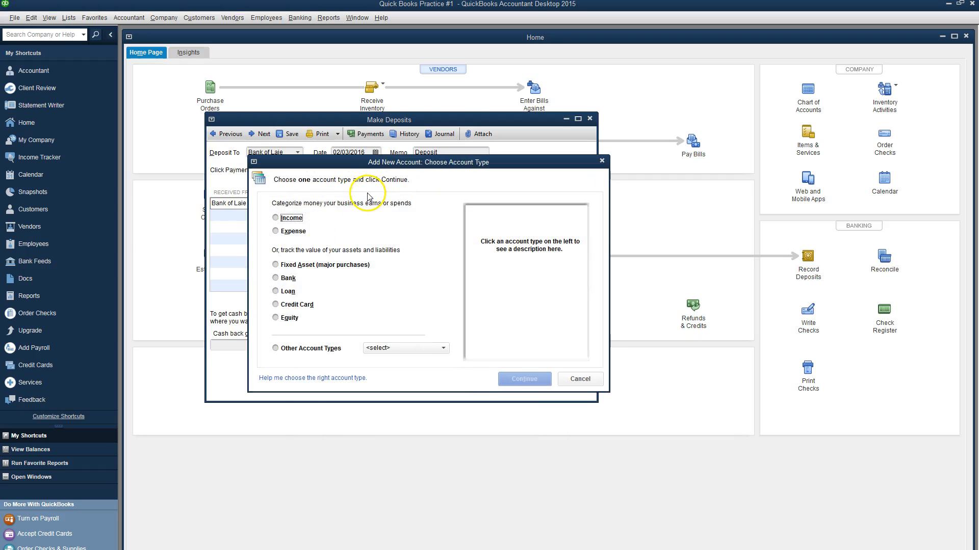
Step: Create the Long Term Liability account 'Note Payable--Bank of Laie' as the deposit's From Account
click(290, 294)
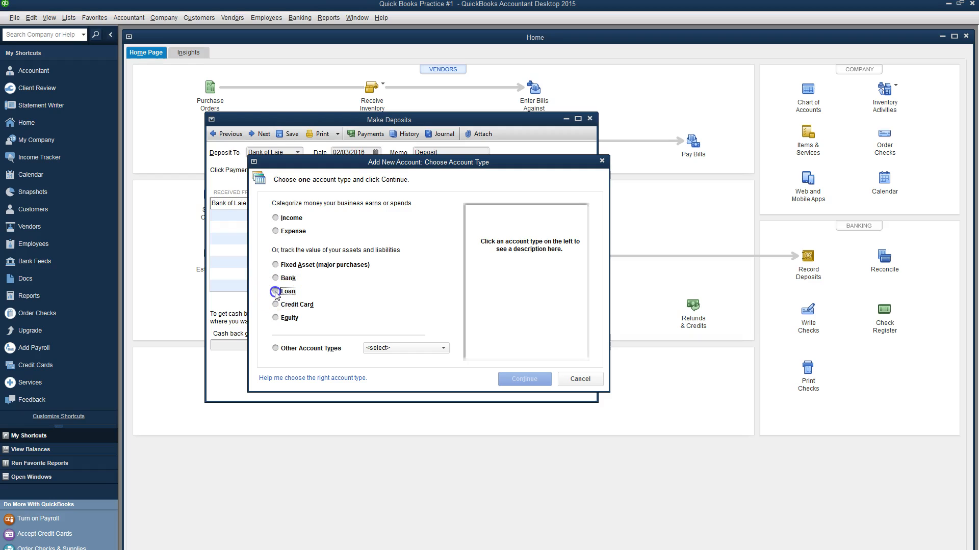
click(526, 383)
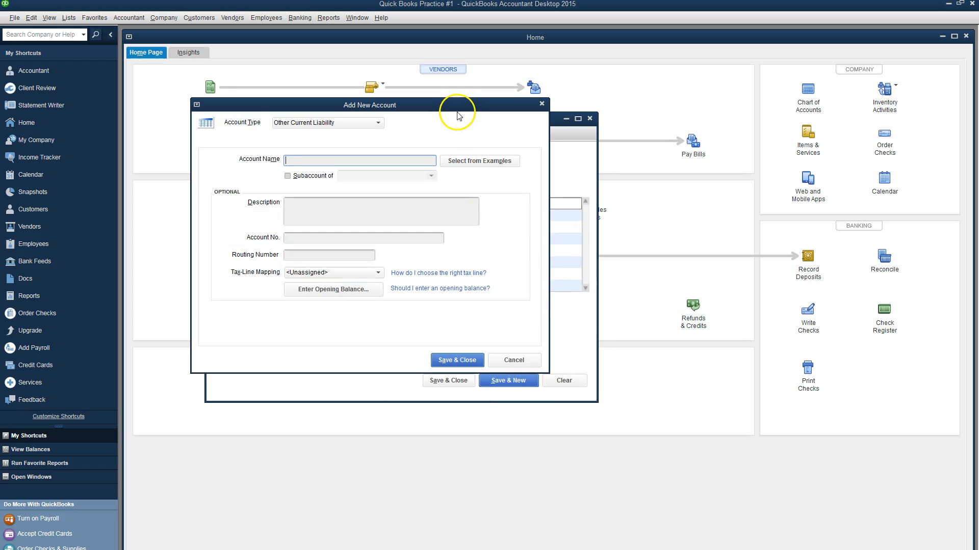
drag(495, 132, 597, 236)
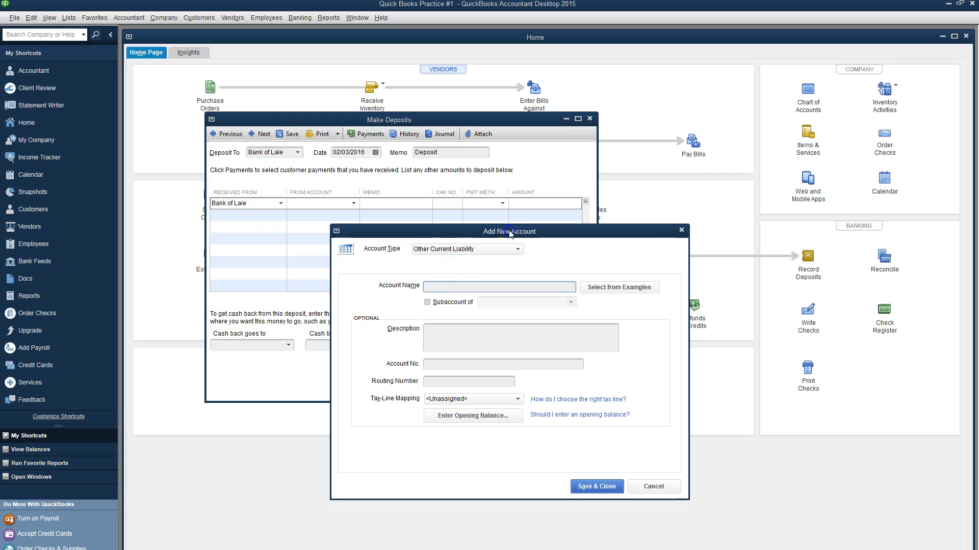
drag(504, 234, 518, 244)
click(534, 262)
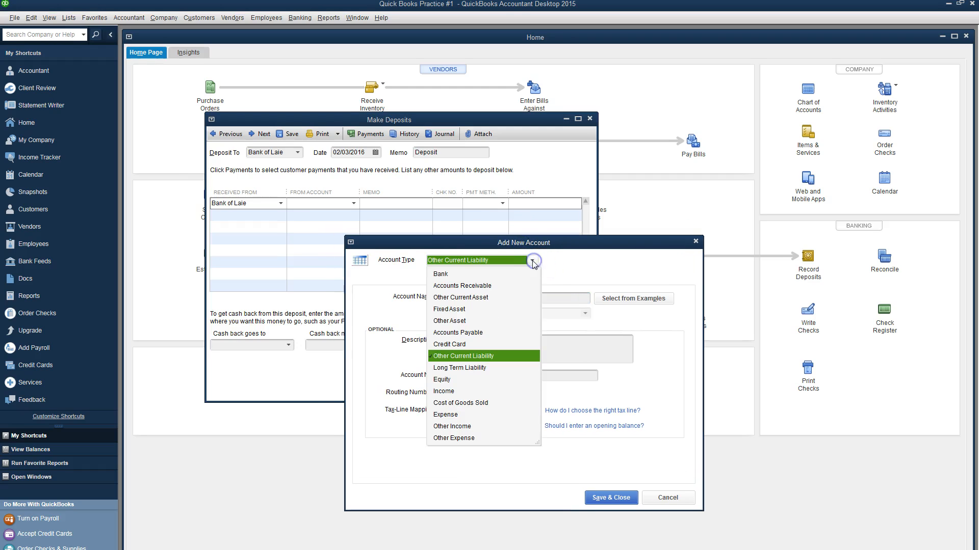
click(477, 370)
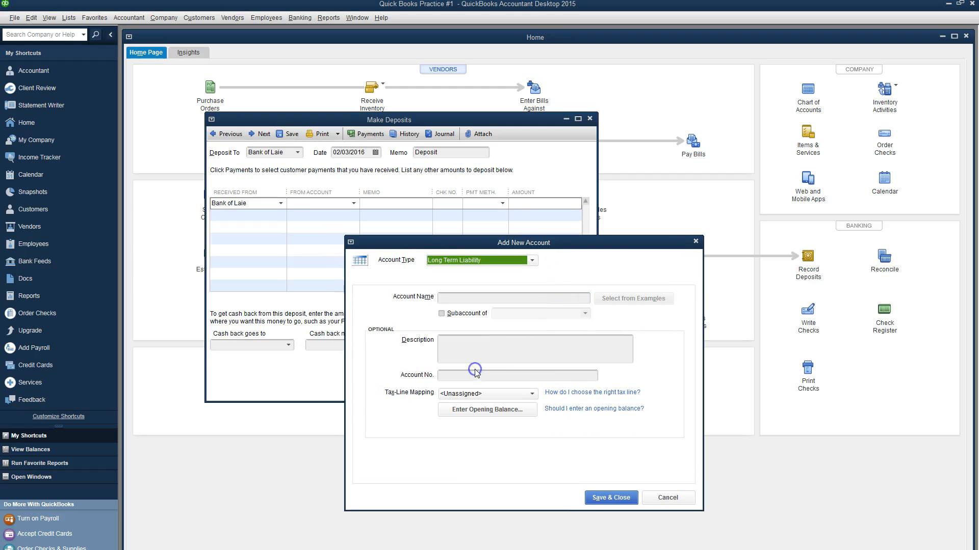
click(468, 299)
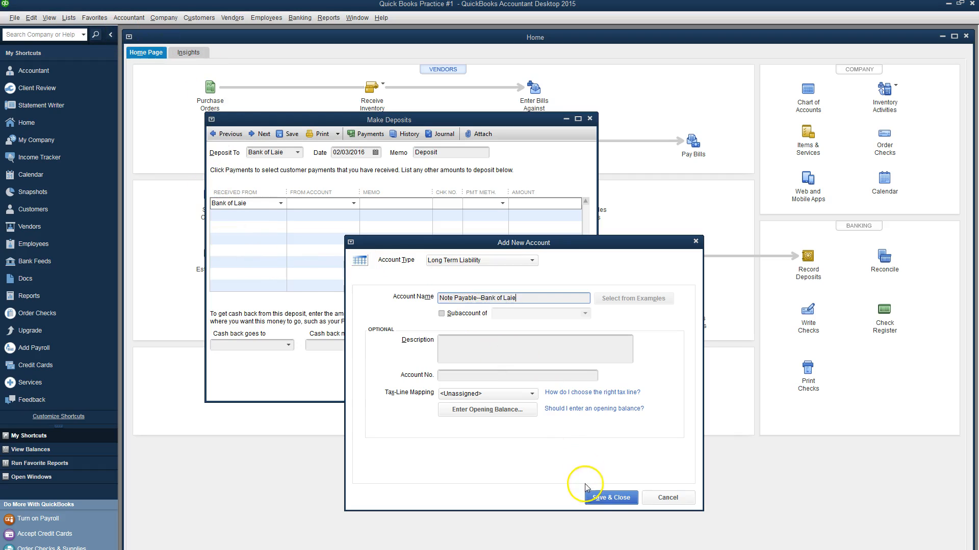
click(609, 501)
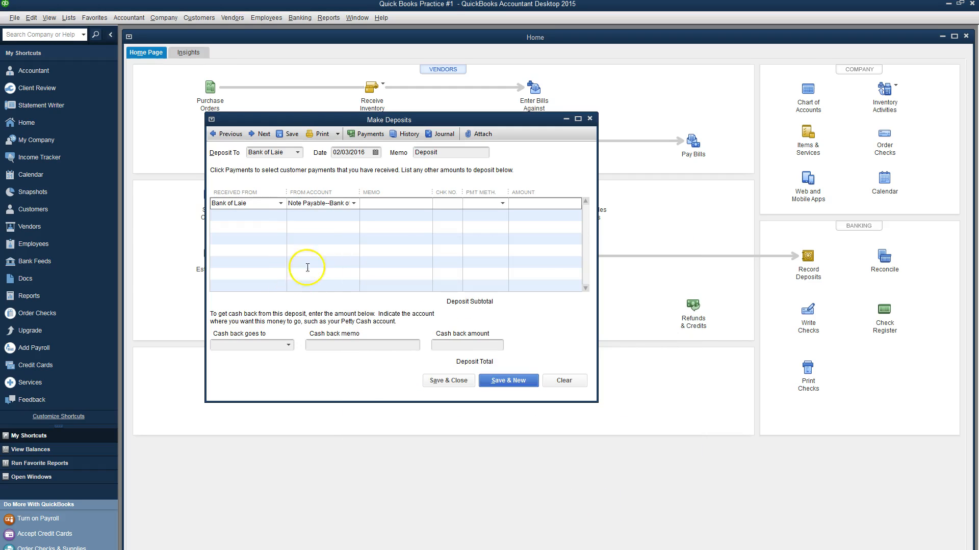
Step: Set the deposit line's payment method to Cash
click(379, 204)
click(378, 203)
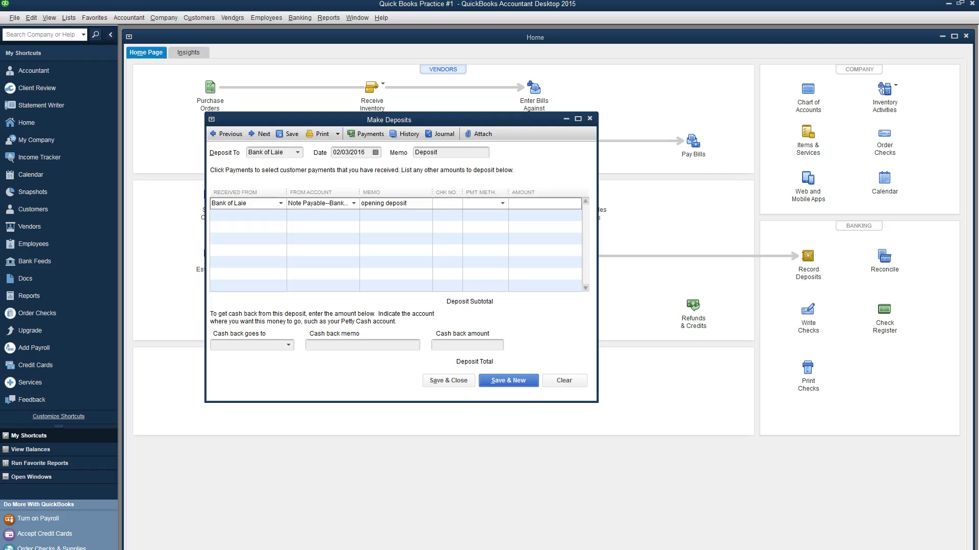
click(501, 203)
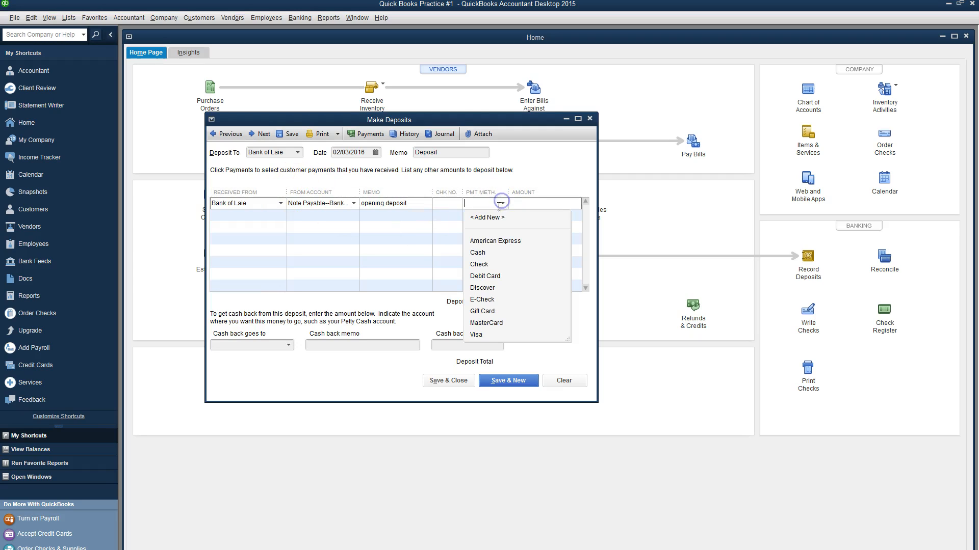
click(478, 252)
Step: Enter the 25,000.00 deposit amount and save it, accepting the Past Transactions warning
click(547, 205)
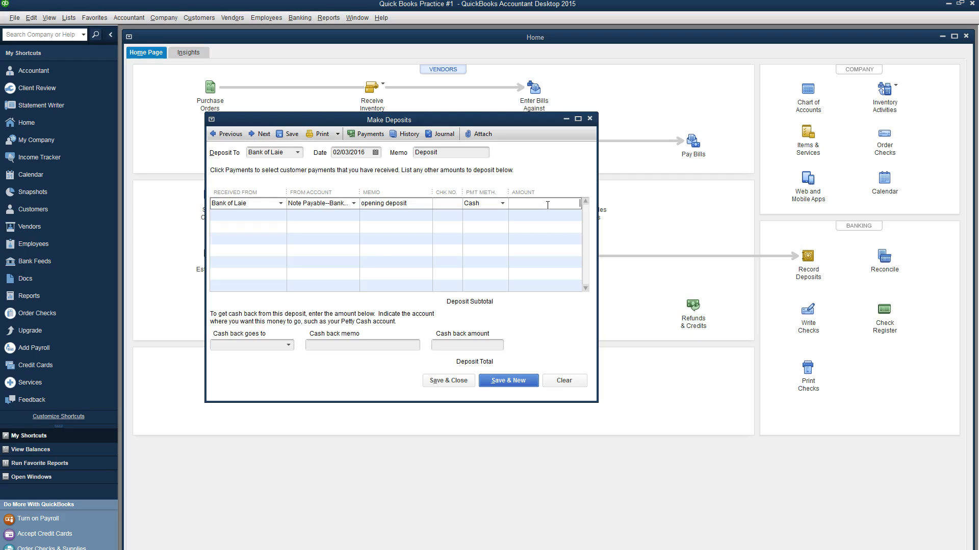
key(alt+Tab)
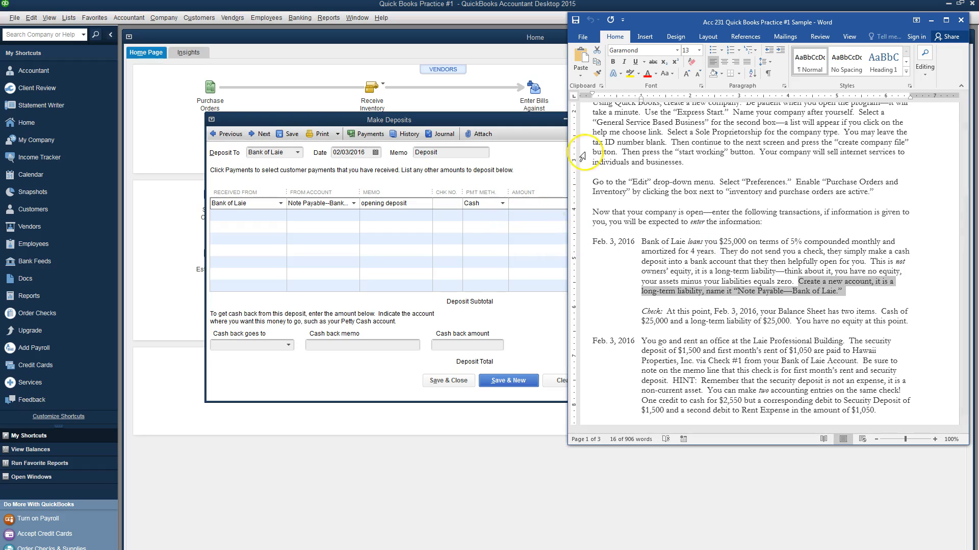
click(432, 210)
click(554, 202)
text(25000)
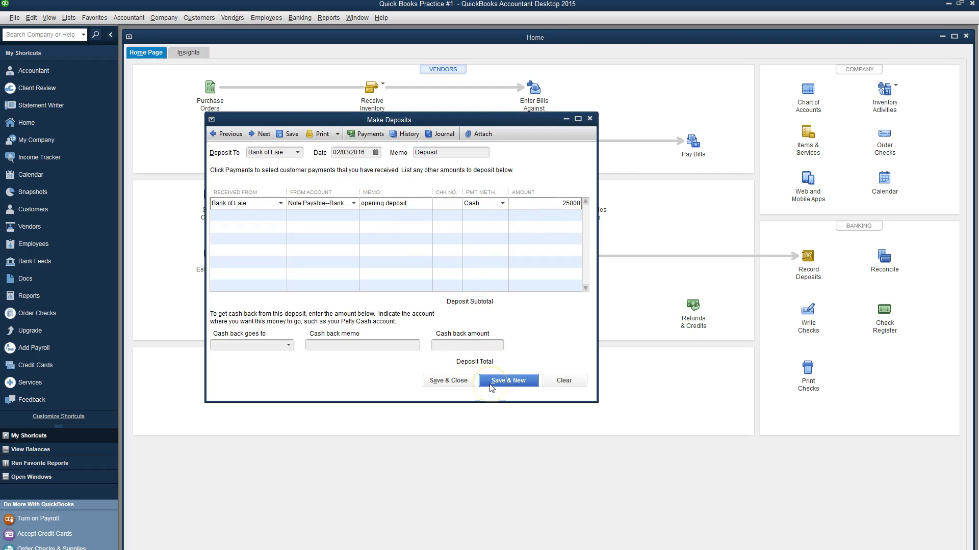
click(461, 386)
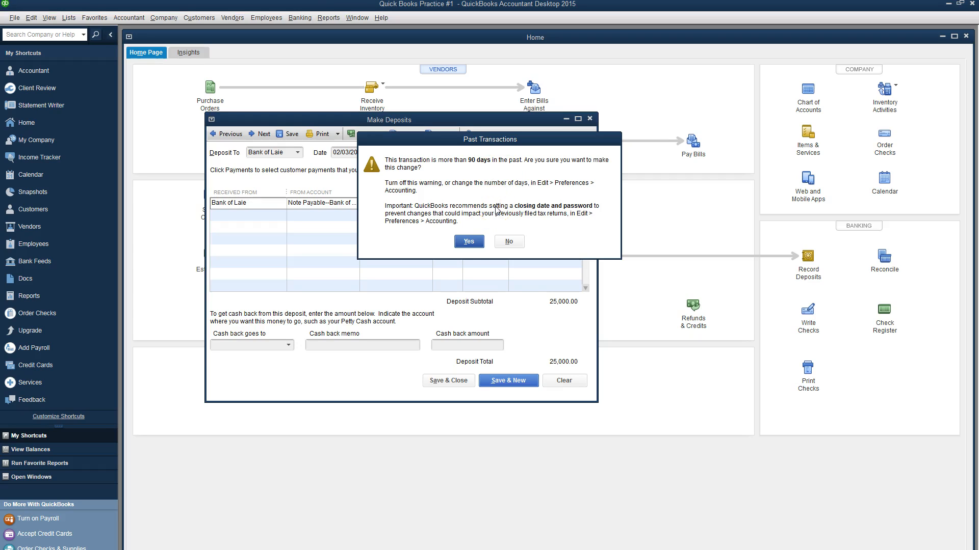
click(468, 242)
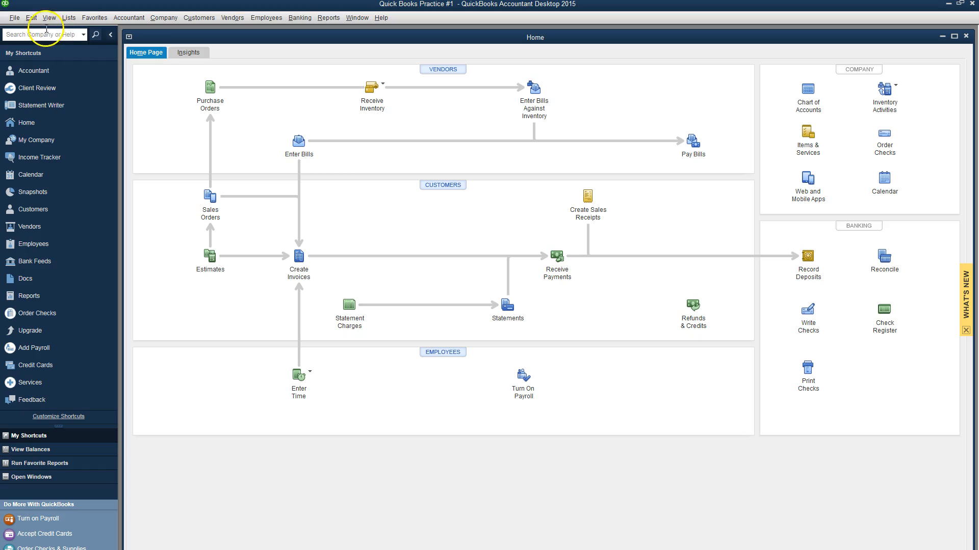
Step: Uncheck 'Beep when recording a transaction' in General My Preferences and save the change
click(33, 18)
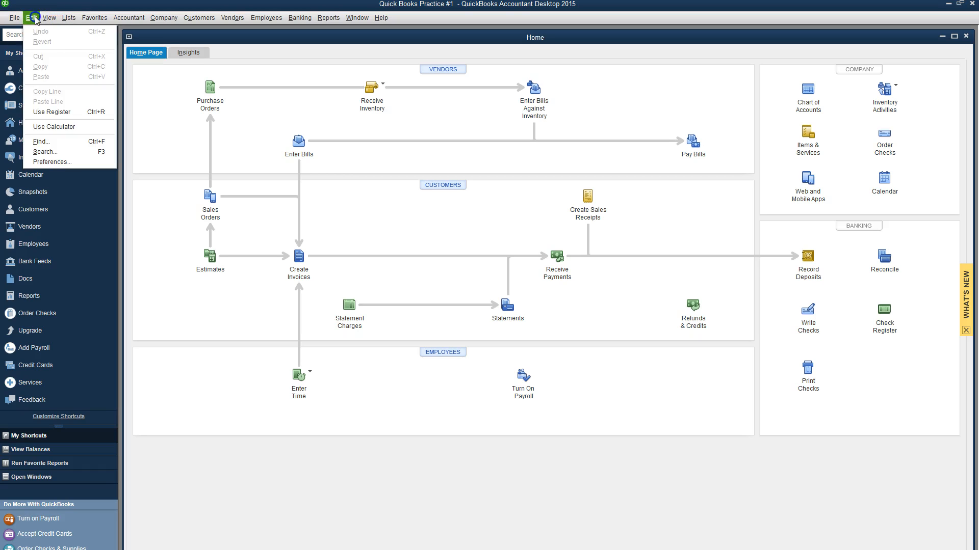
click(57, 161)
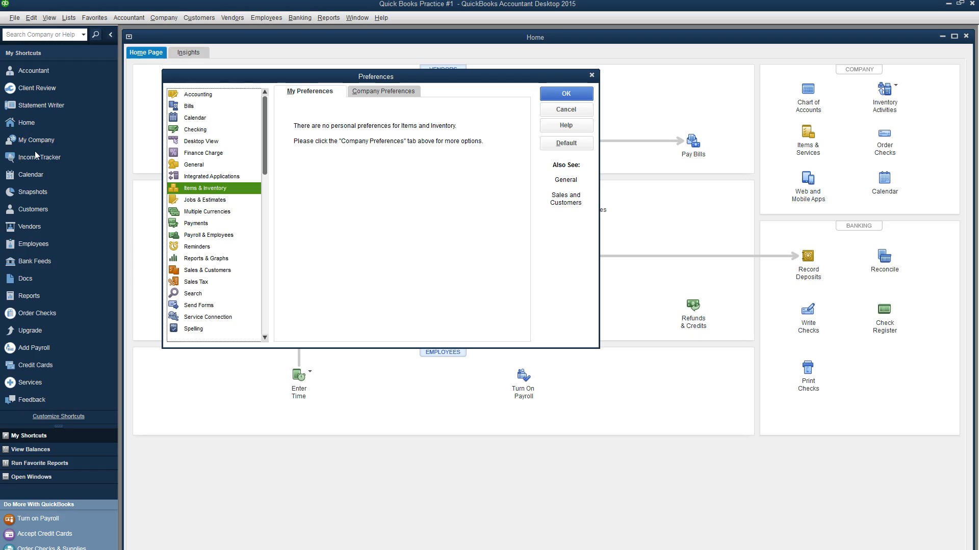
click(202, 165)
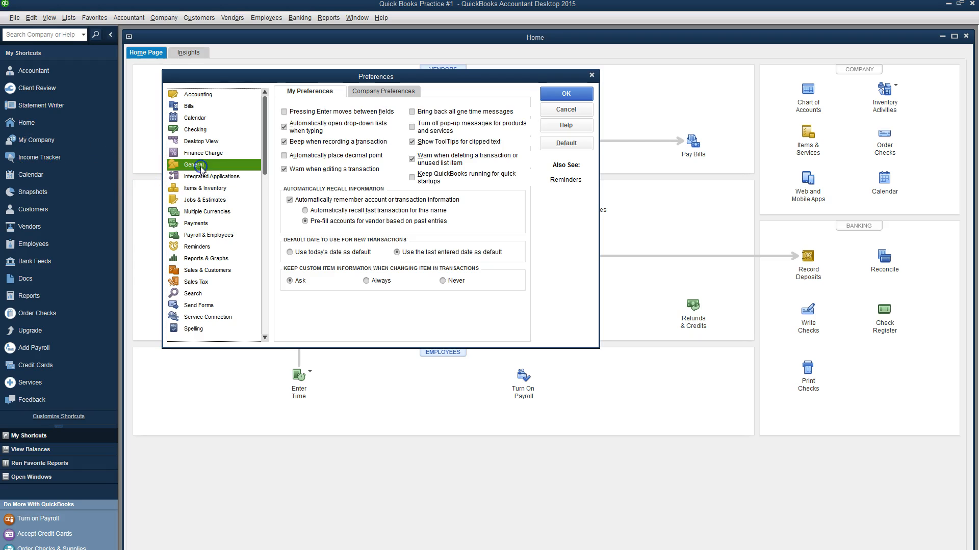
click(284, 142)
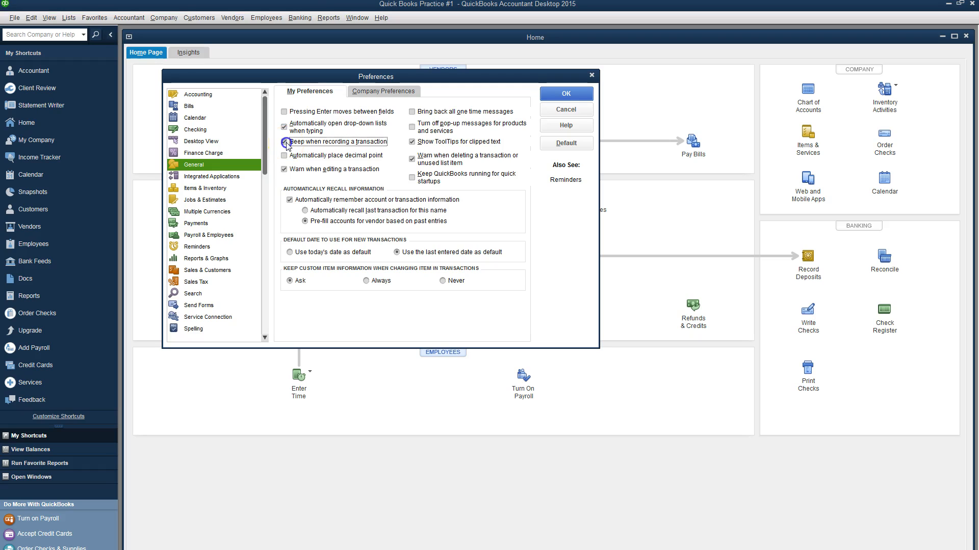
click(577, 94)
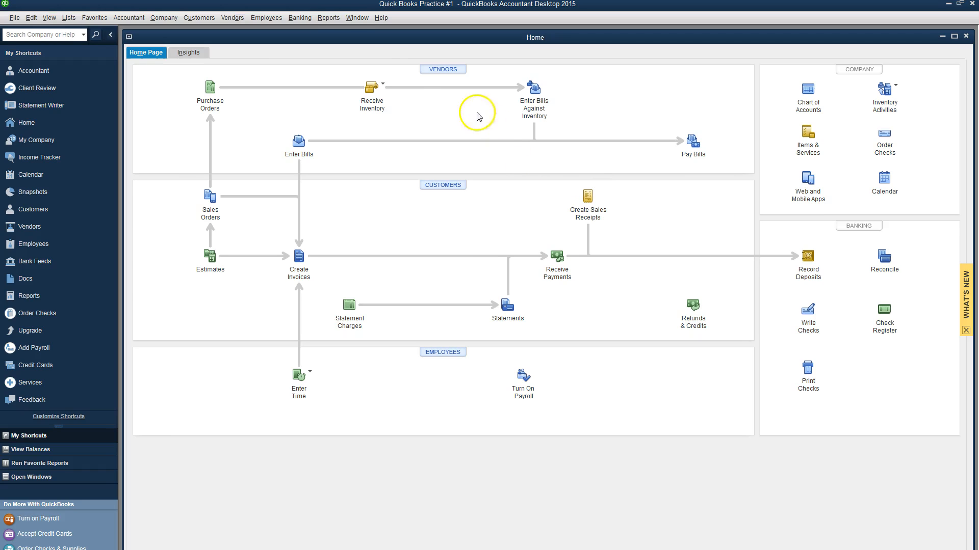
click(326, 18)
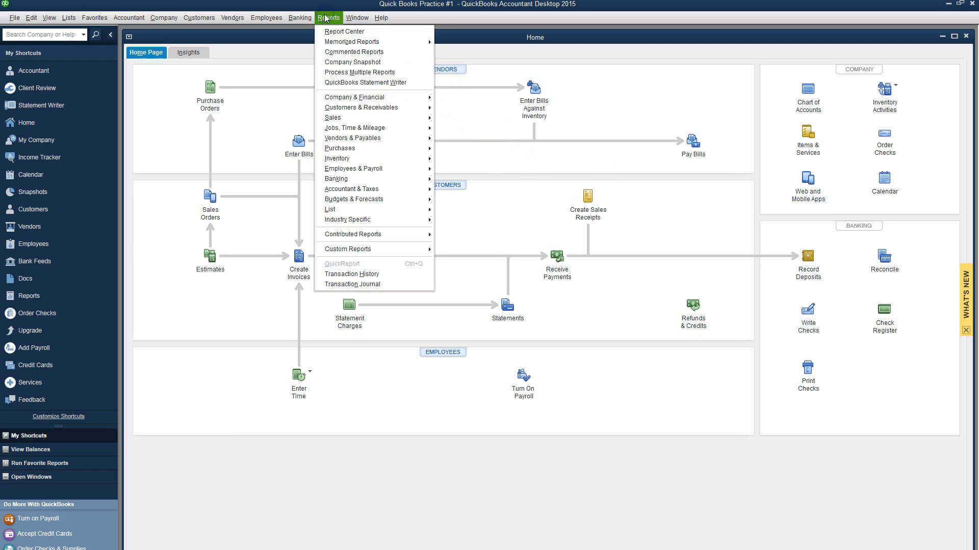
click(346, 99)
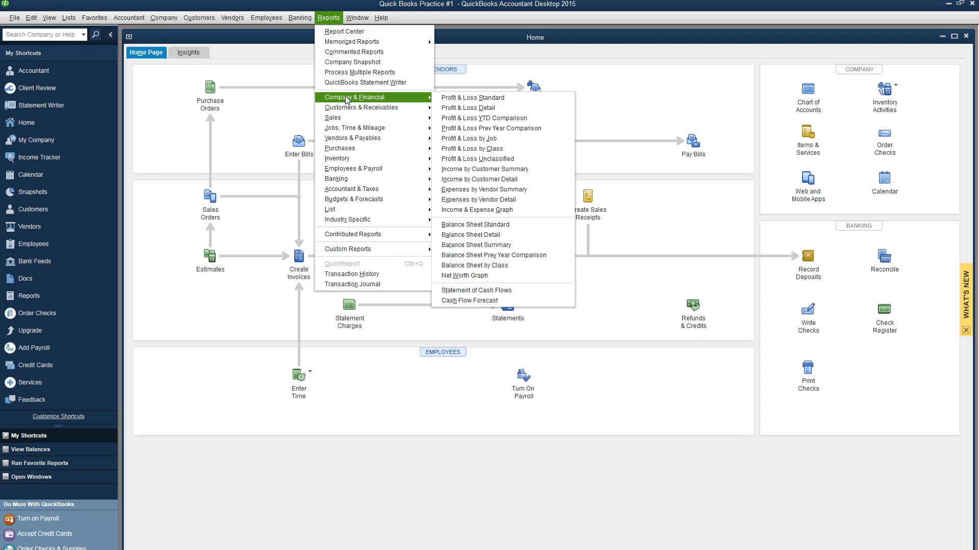
click(482, 101)
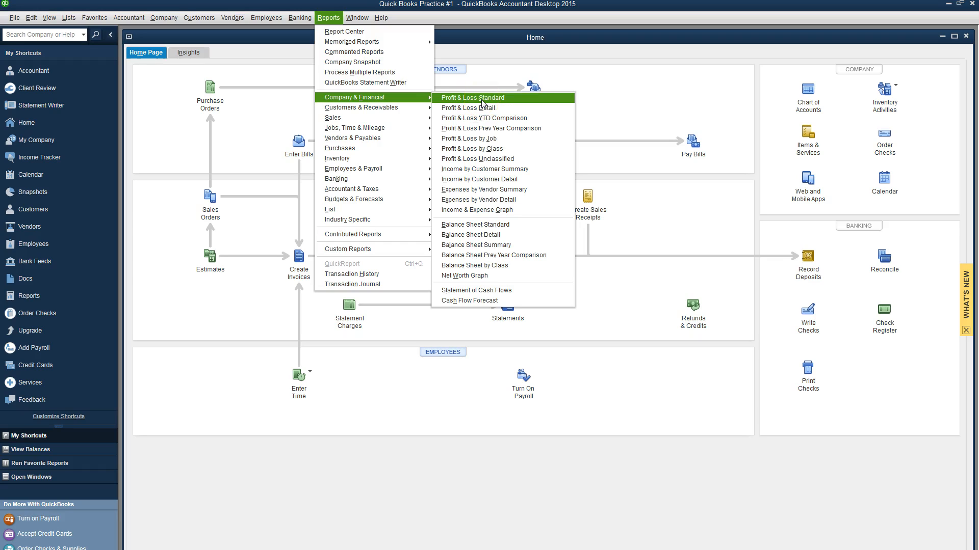
click(492, 228)
click(442, 234)
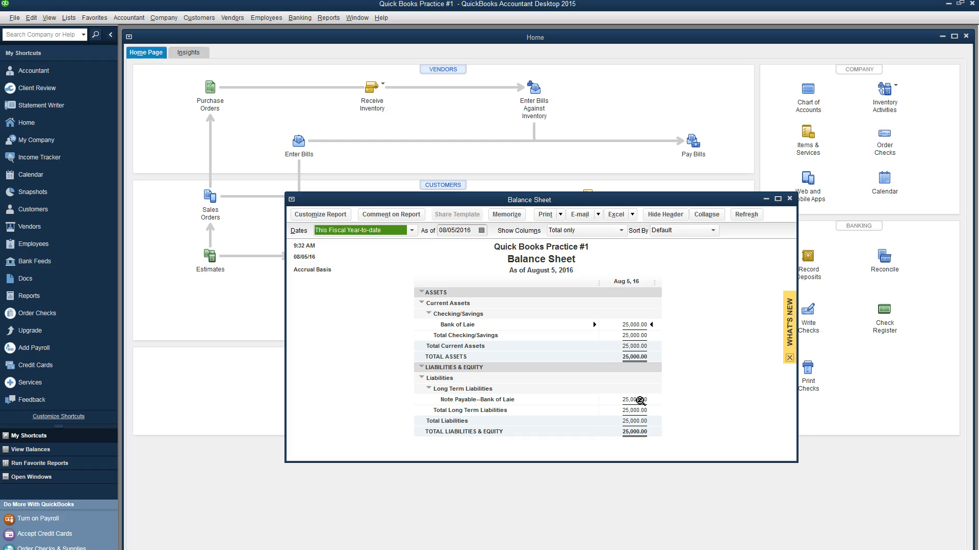
click(790, 199)
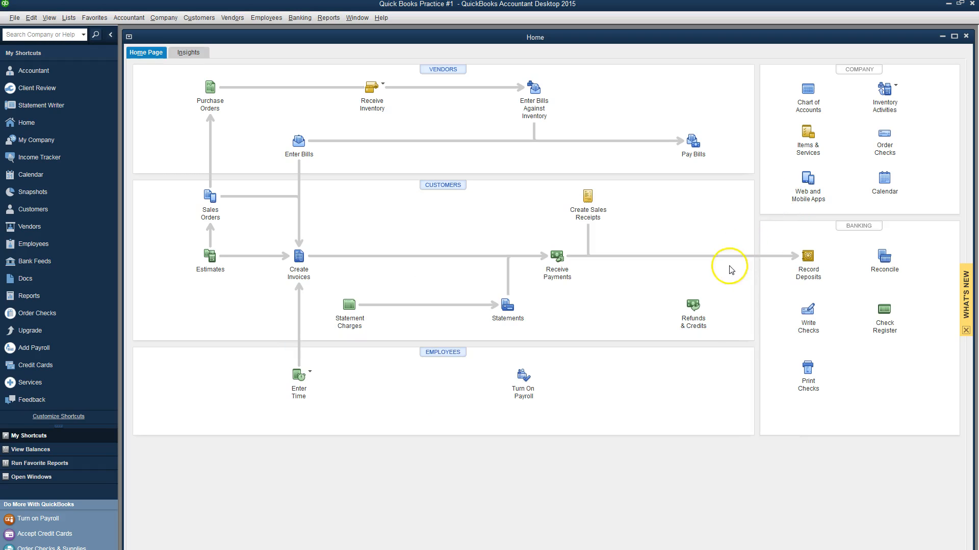
key(alt+Tab)
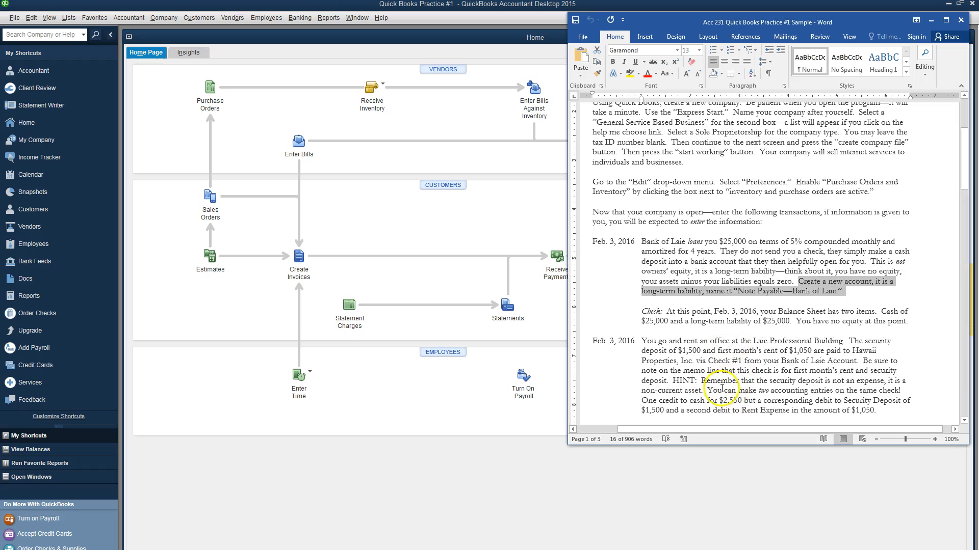
scroll(694, 316, down, 2)
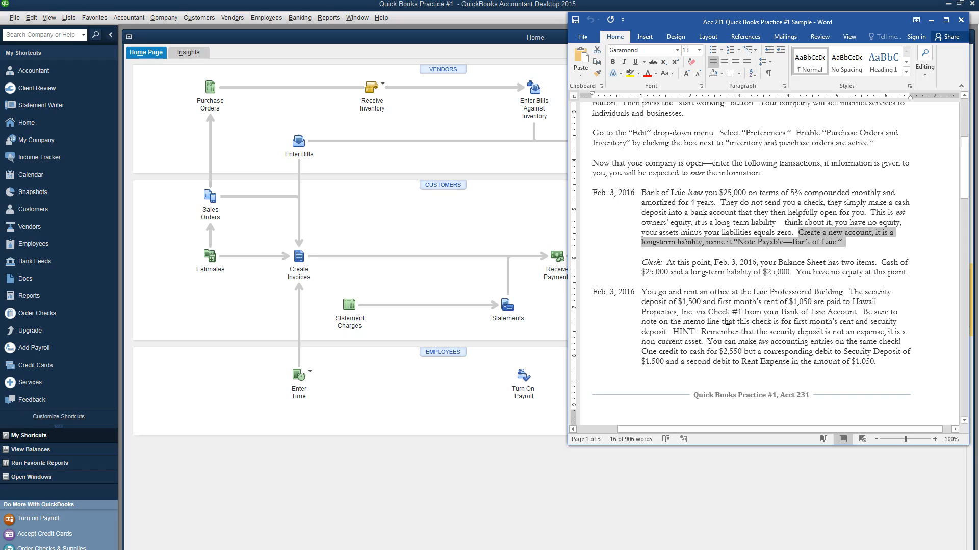
click(501, 233)
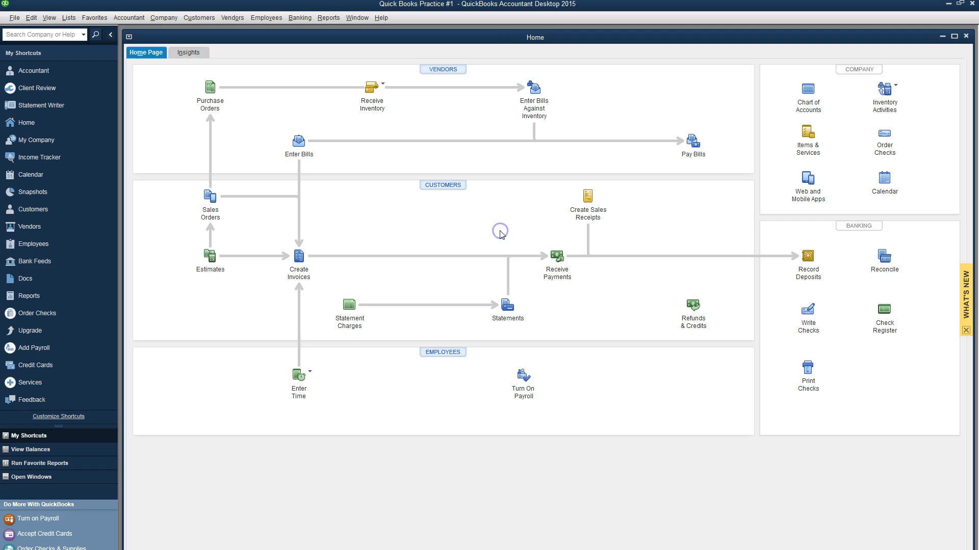
Step: Start a new check and make Hawaii Properties, Inc the payee, replacing the mistaken name
click(806, 334)
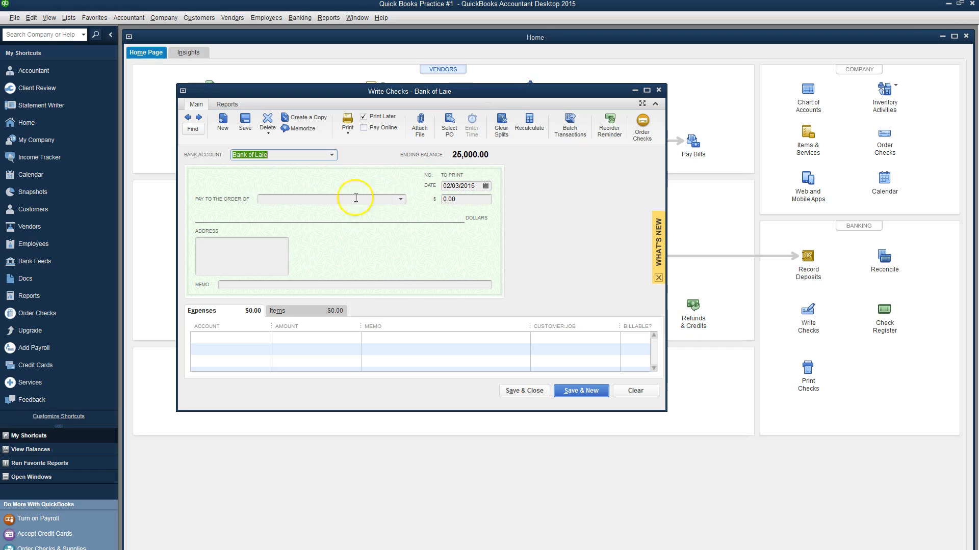
click(316, 202)
text(L)
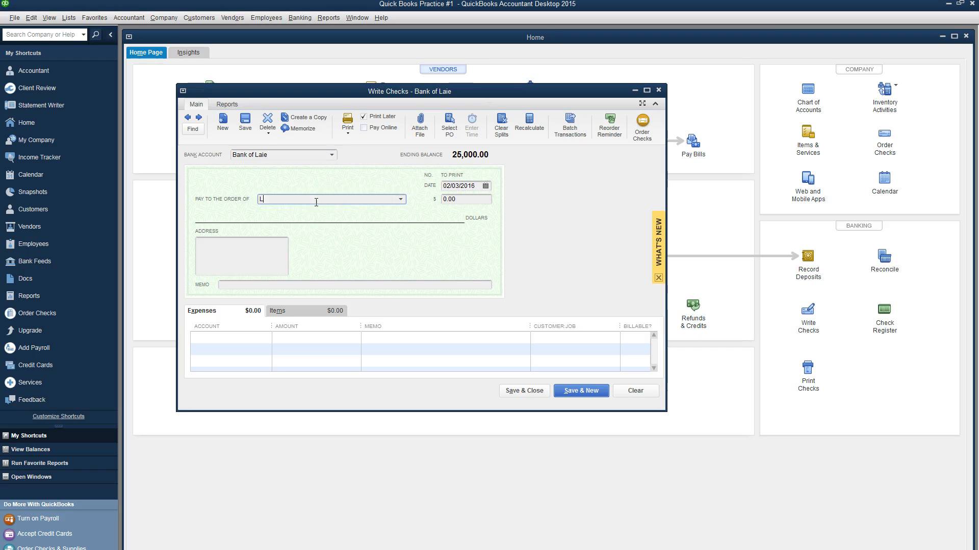
text(aie Professional)
key(alt+Tab)
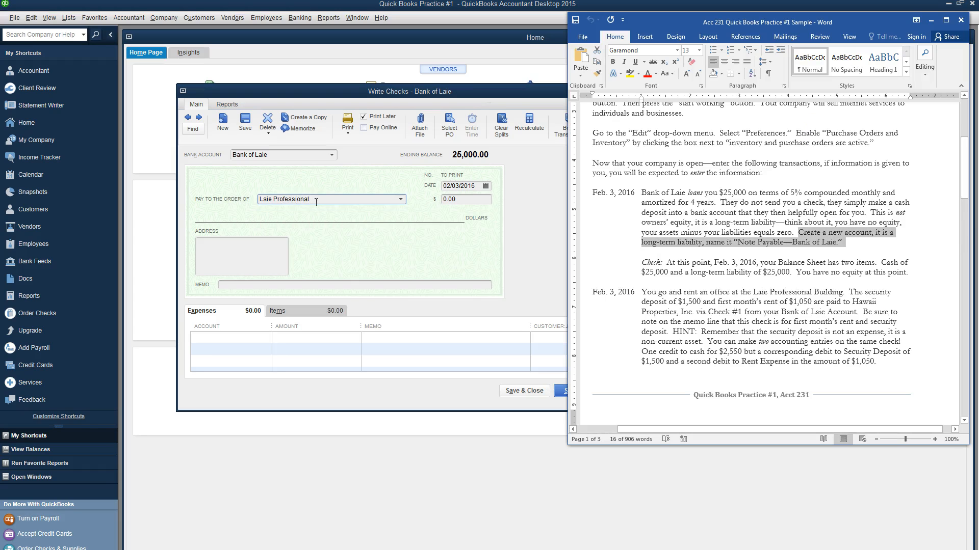
key(alt+Tab)
key(alt+Tab)
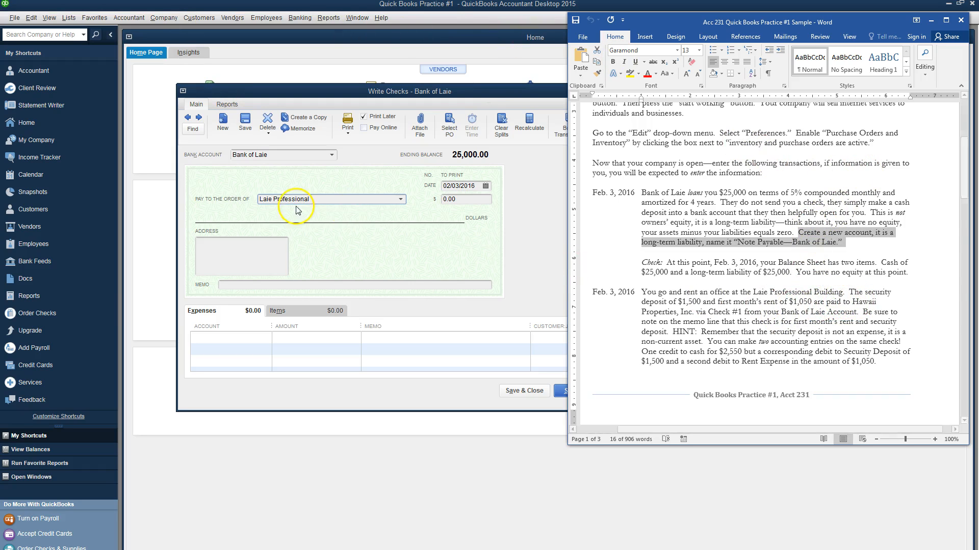
click(318, 197)
key(BackSpace)
key(BackSpace)
key(BackSpace)
key(BackSpace)
key(BackSpace)
key(BackSpace)
key(BackSpace)
key(BackSpace)
key(BackSpace)
key(BackSpace)
key(BackSpace)
key(BackSpace)
key(BackSpace)
key(BackSpace)
key(BackSpace)
key(BackSpace)
key(BackSpace)
text(Hawaii)
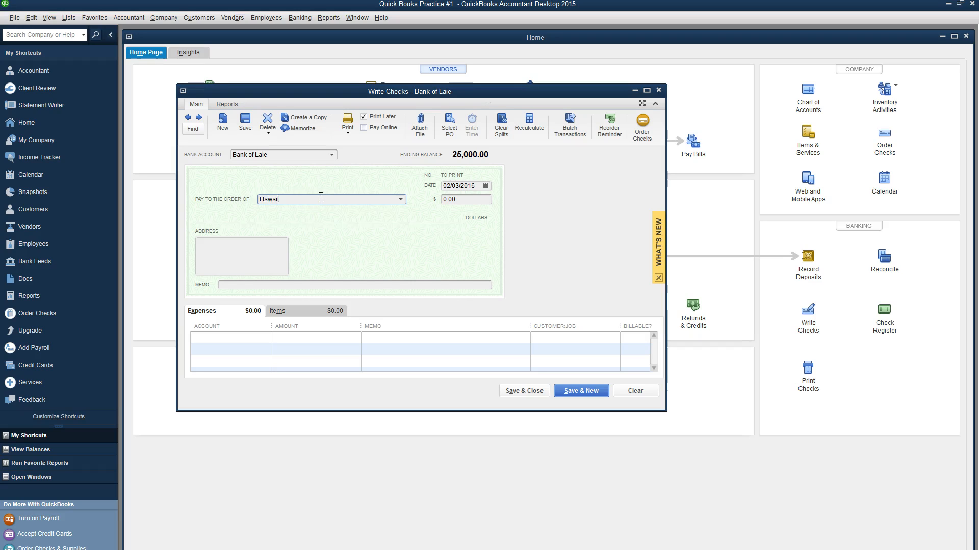
text( Properties, Inc)
key(Tab)
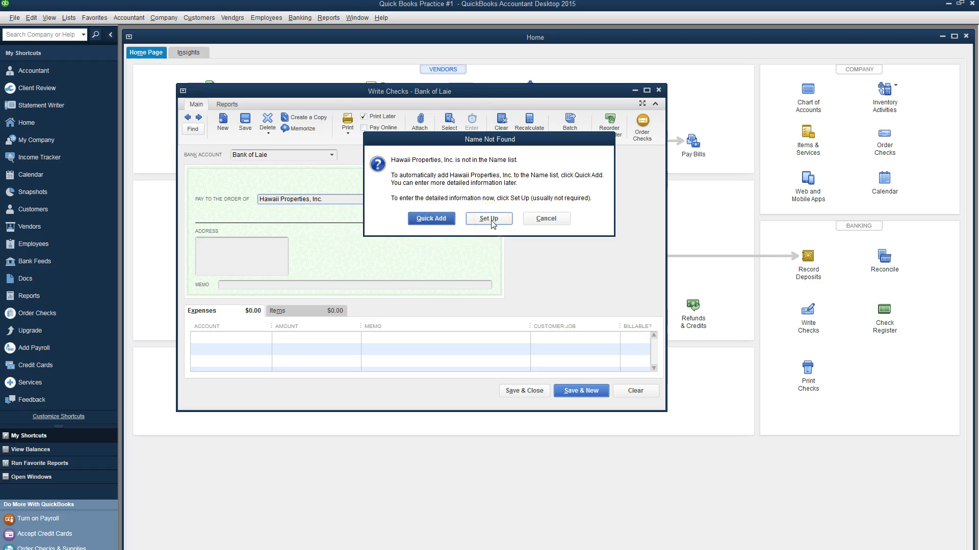
Step: Quick Add Hawaii Properties, Inc. as a Vendor and keep it as the check's payee
click(429, 219)
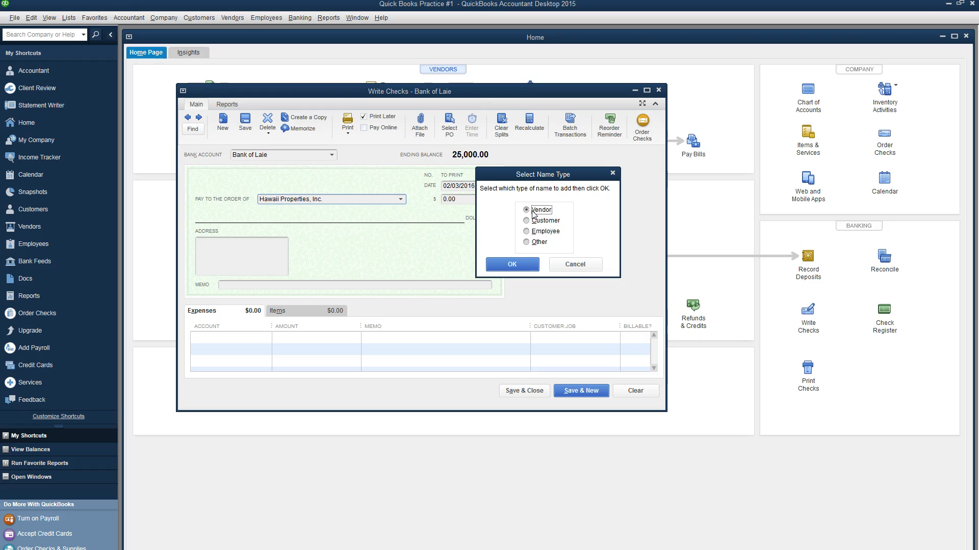
click(512, 264)
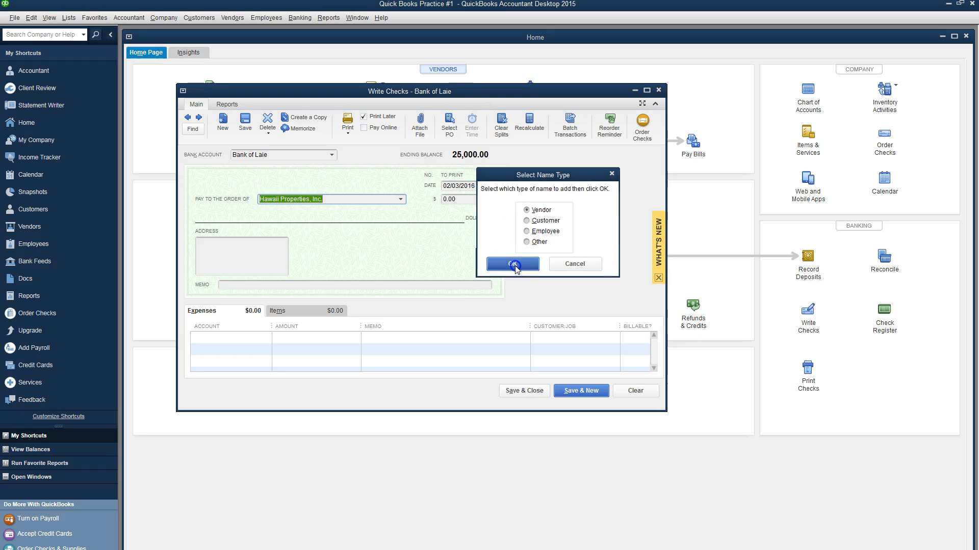
click(401, 200)
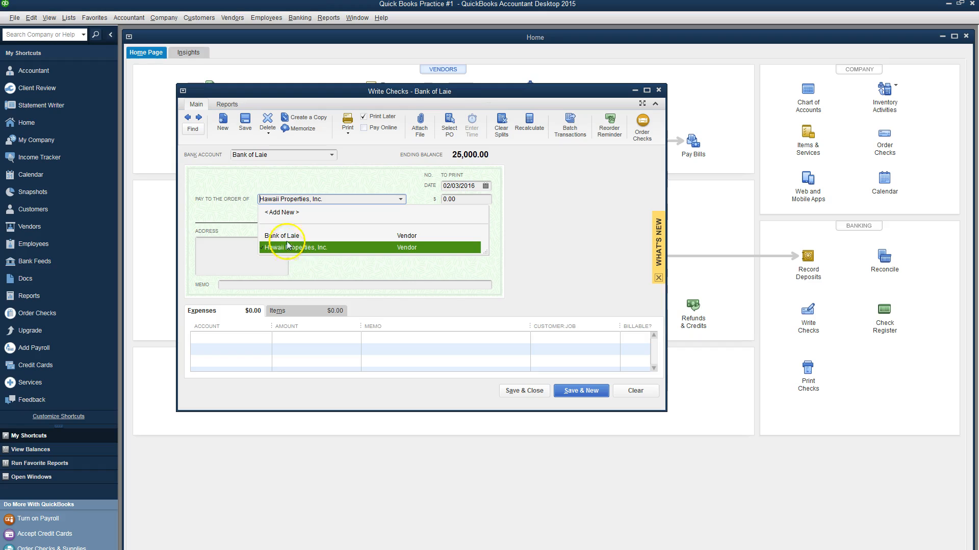
click(400, 199)
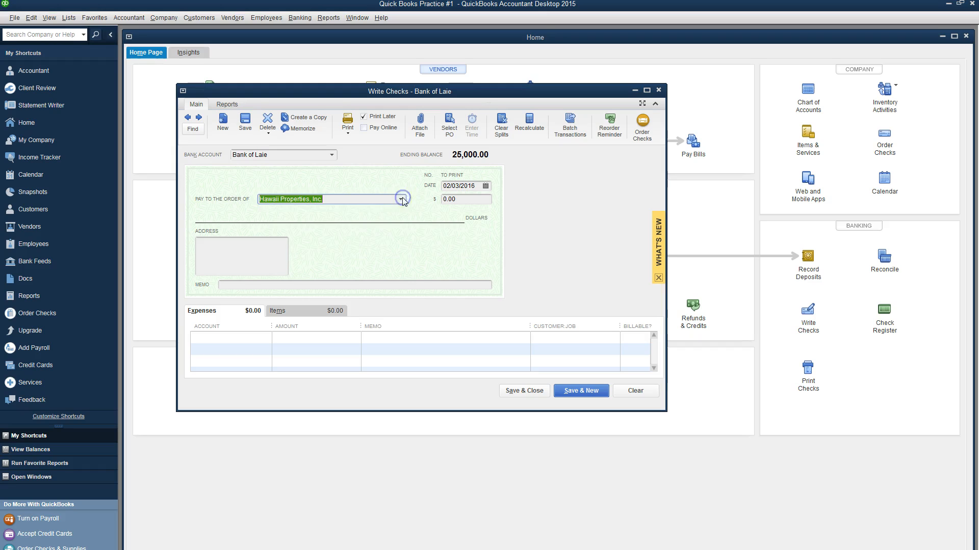
Step: Charge the first expense line 1,050.00 to Rent Expense with memo First Month's Rent
click(266, 338)
click(266, 338)
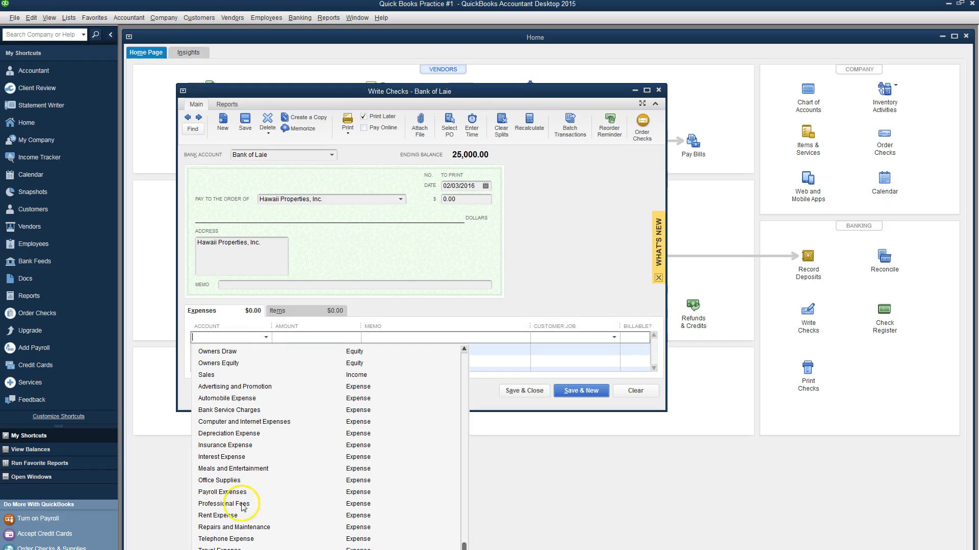
click(222, 516)
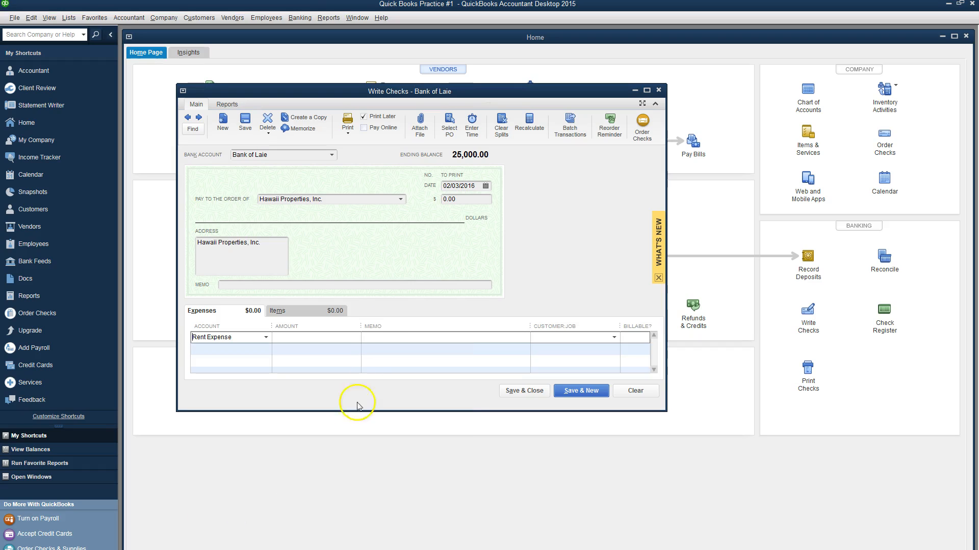
click(339, 335)
click(419, 338)
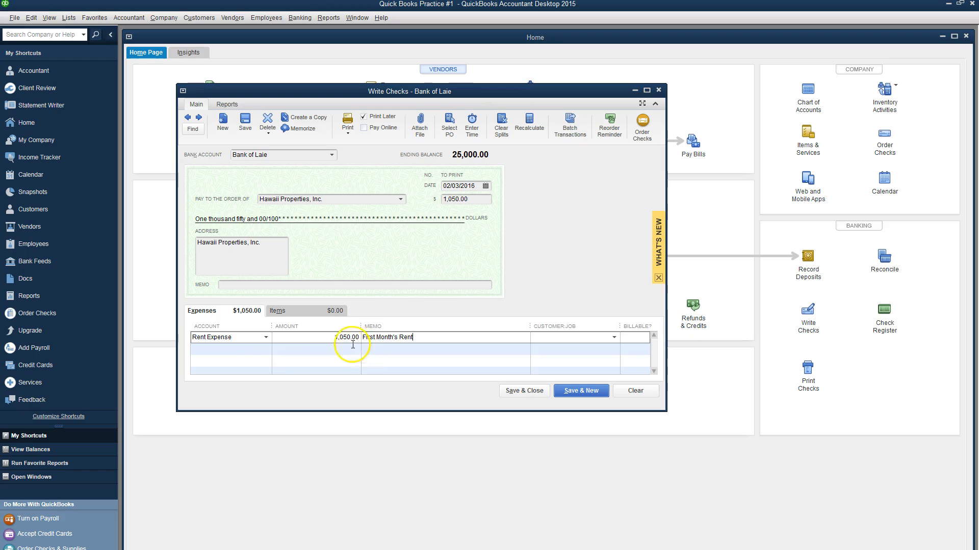
Step: Choose < Add New > from the second expense line's account list
click(269, 351)
click(266, 350)
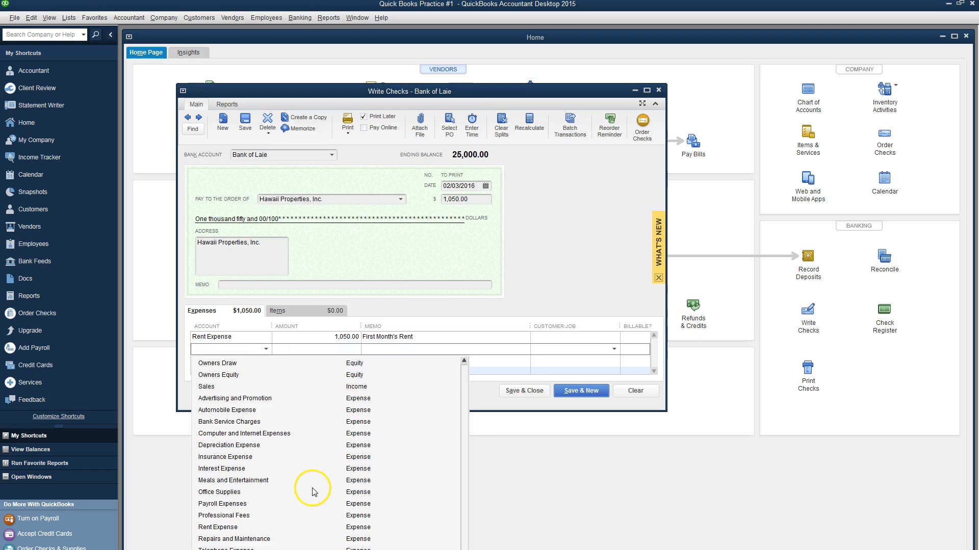
scroll(312, 490, up, 3)
scroll(299, 428, down, 3)
scroll(300, 428, up, 3)
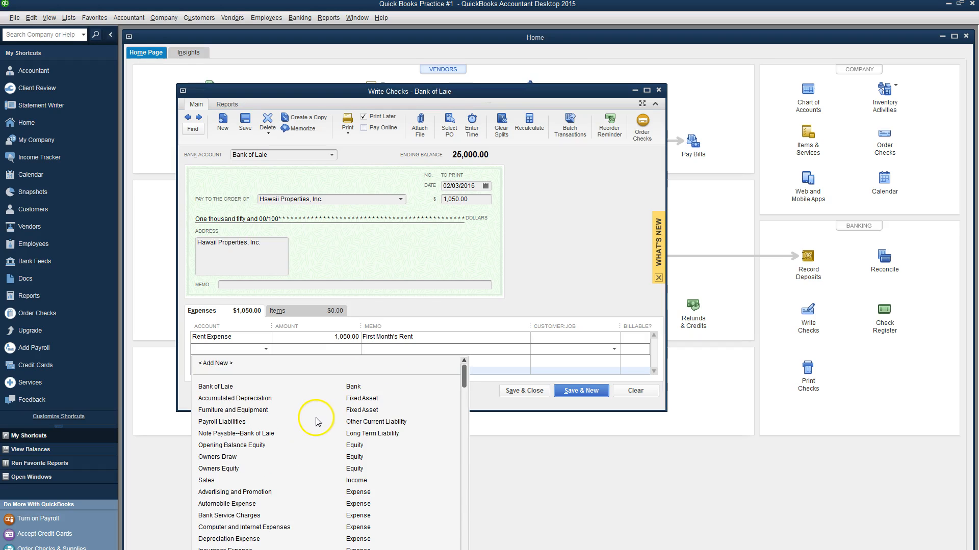
click(215, 363)
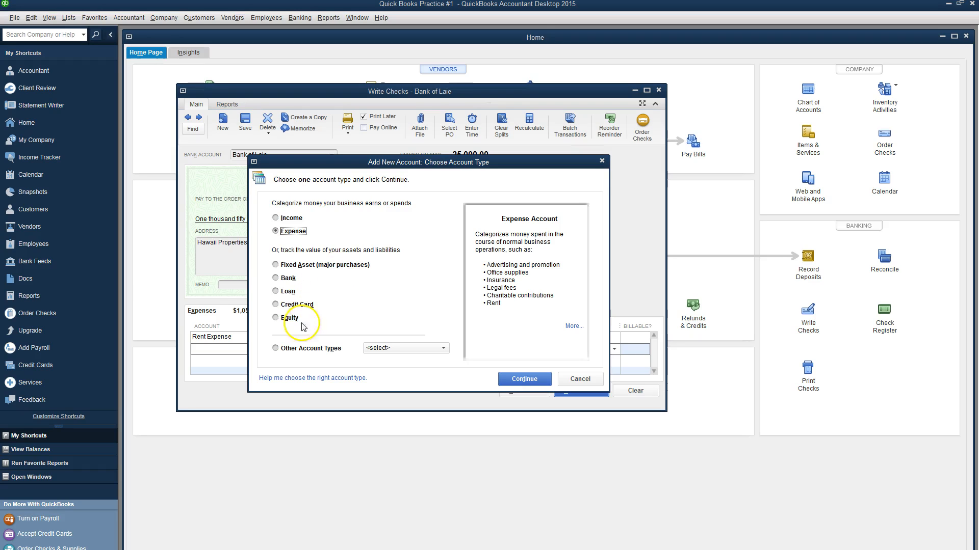
Step: Create the Other Asset account Security Deposits Asset from the examples for the second line
click(275, 350)
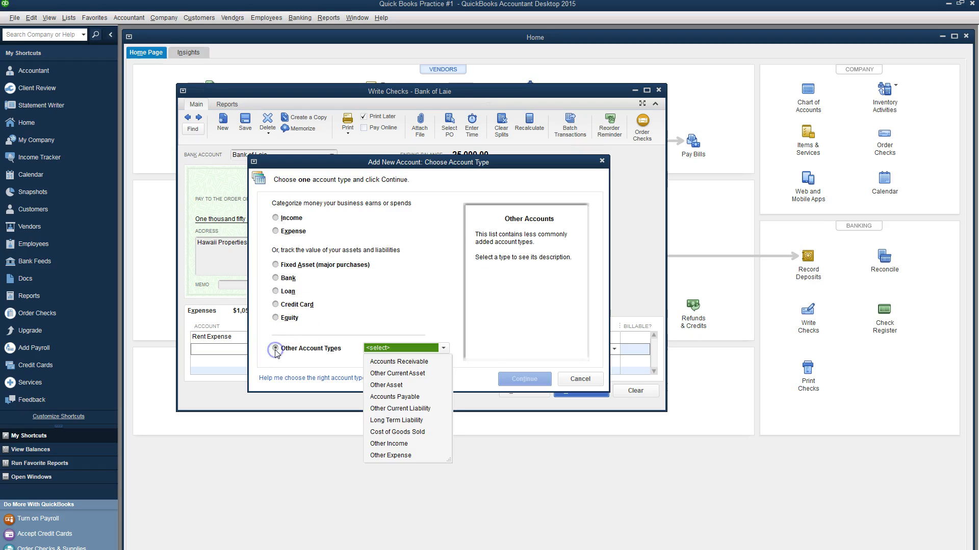
click(393, 387)
click(393, 386)
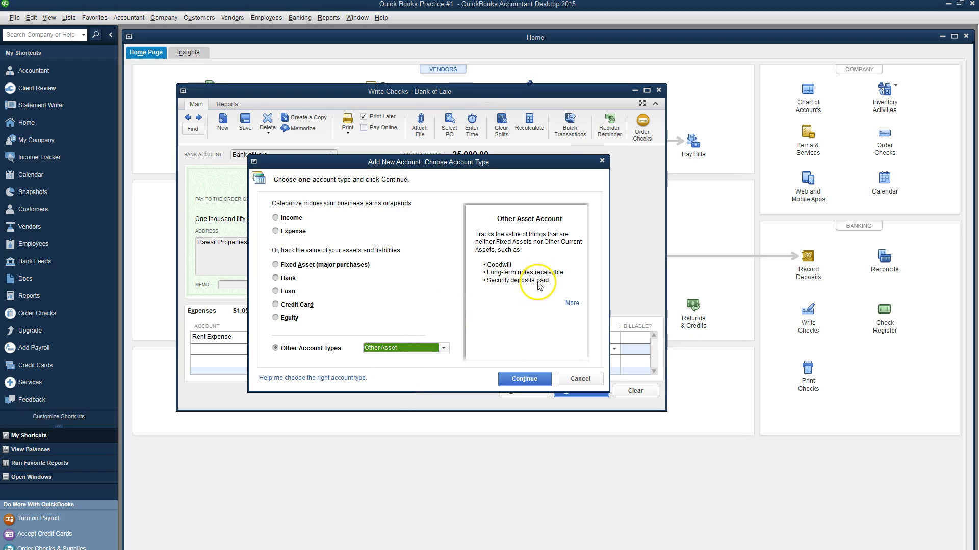
click(518, 384)
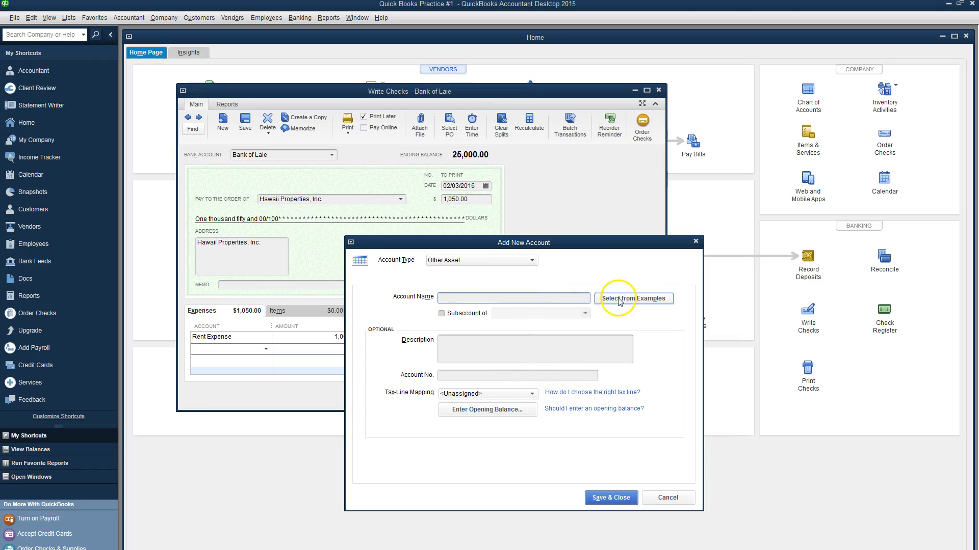
click(615, 300)
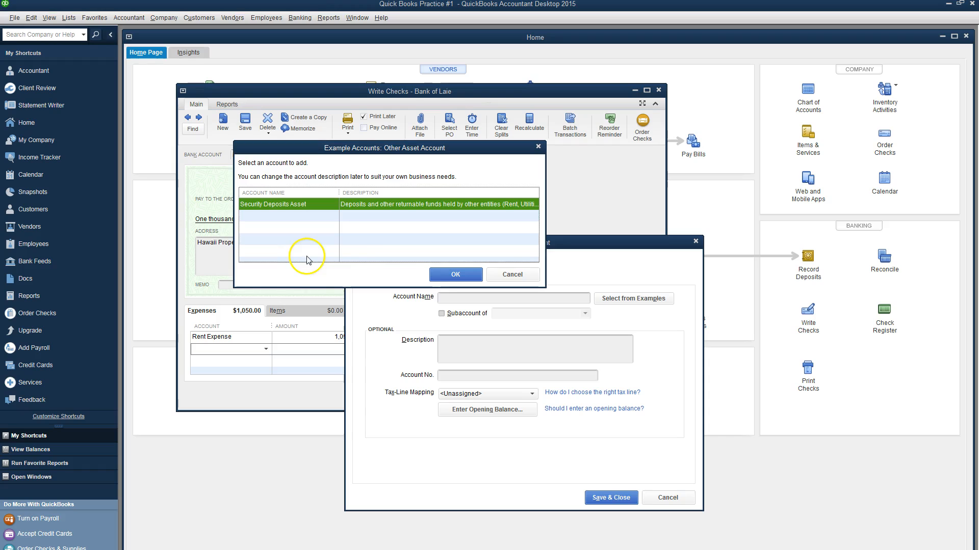
click(456, 276)
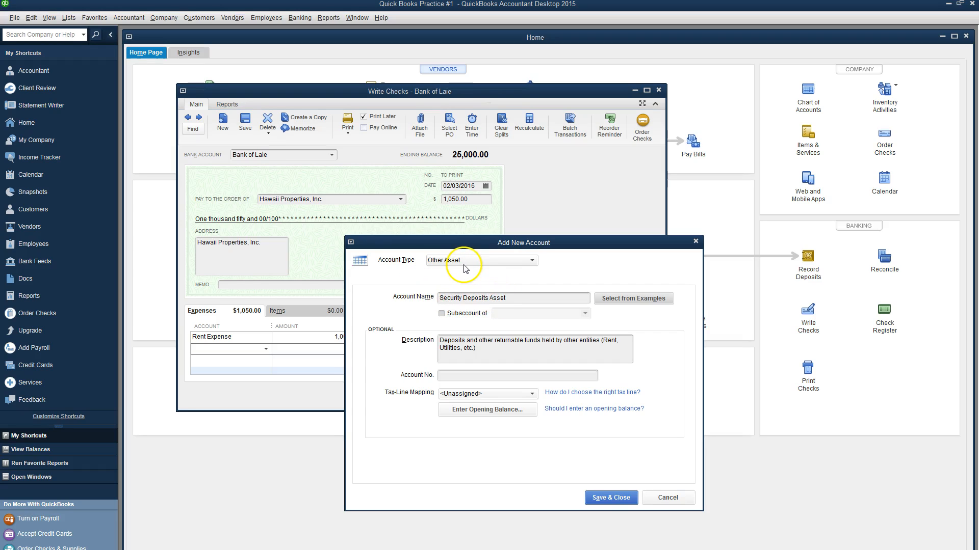
click(611, 500)
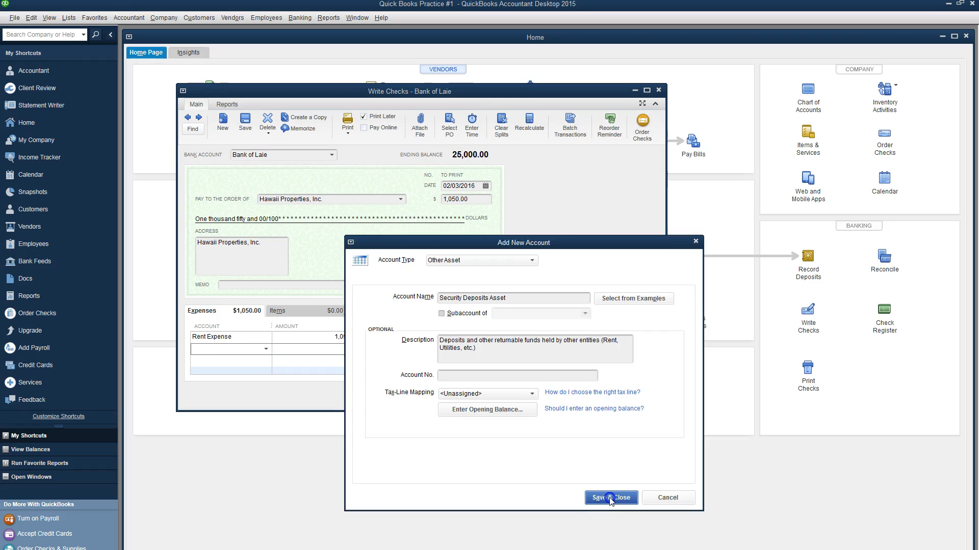
click(337, 349)
Step: Enter 1,500 with memo 'Security Deposit', add the check memo, and save despite the past date
text(1500)
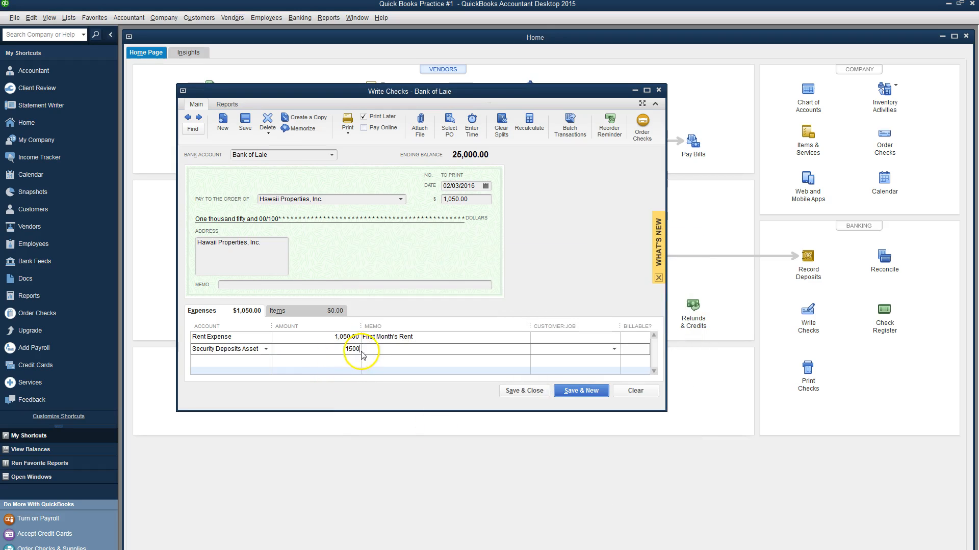
click(389, 351)
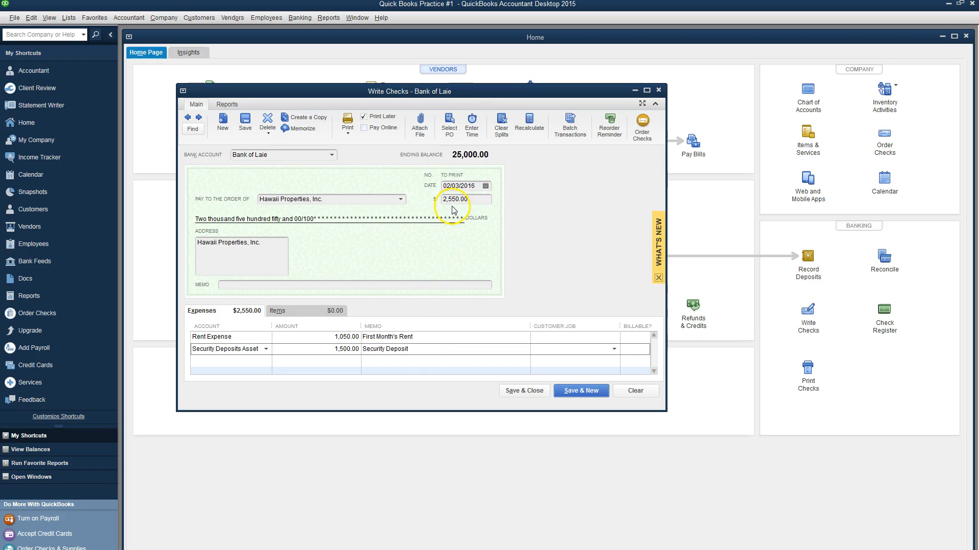
click(377, 284)
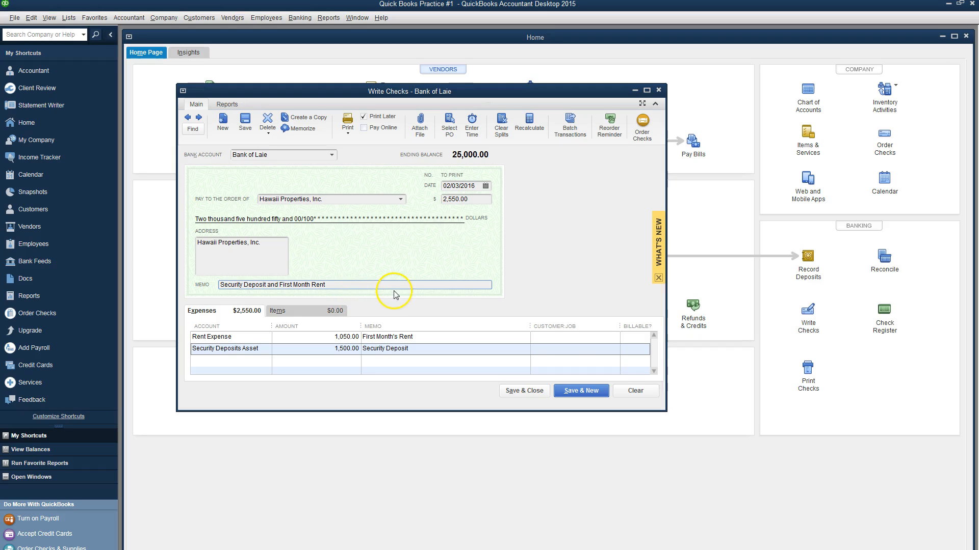
click(534, 392)
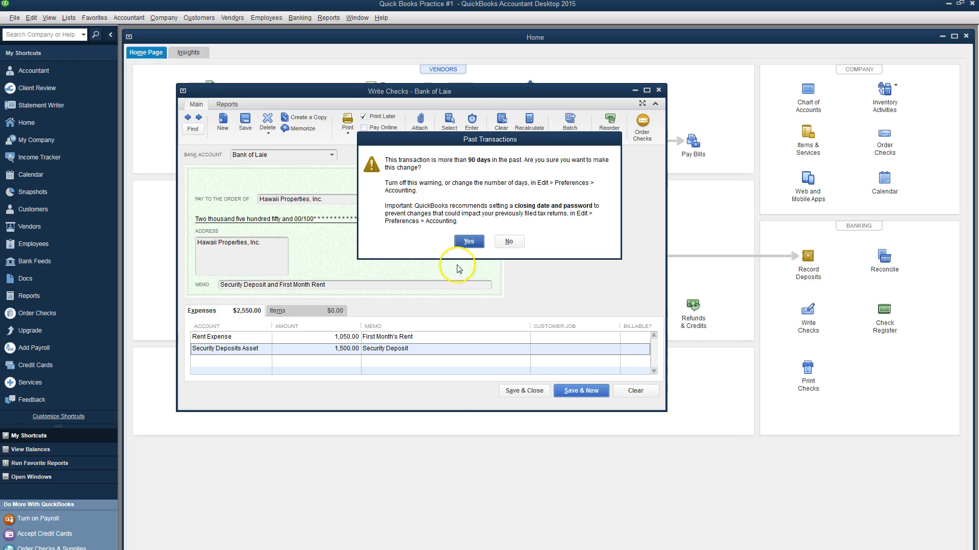
click(469, 242)
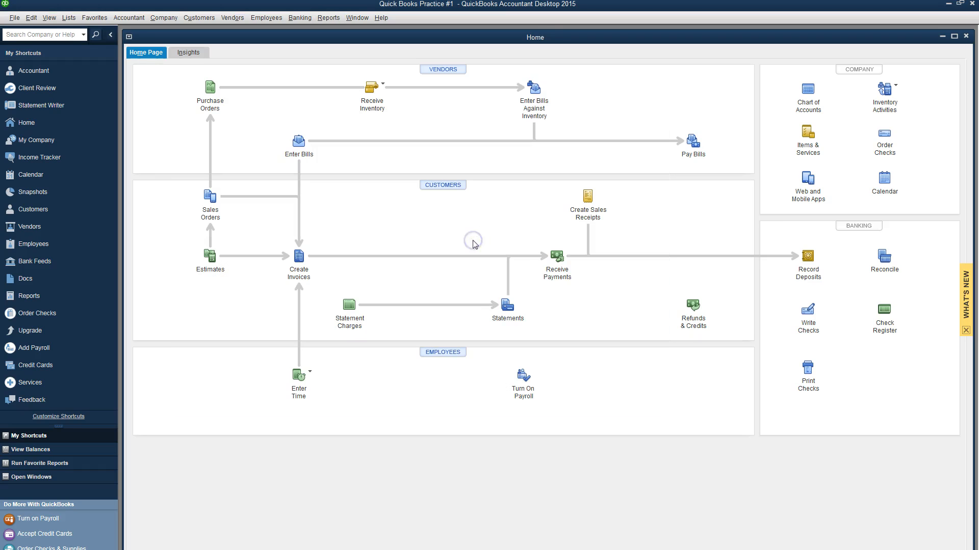
key(alt+Tab)
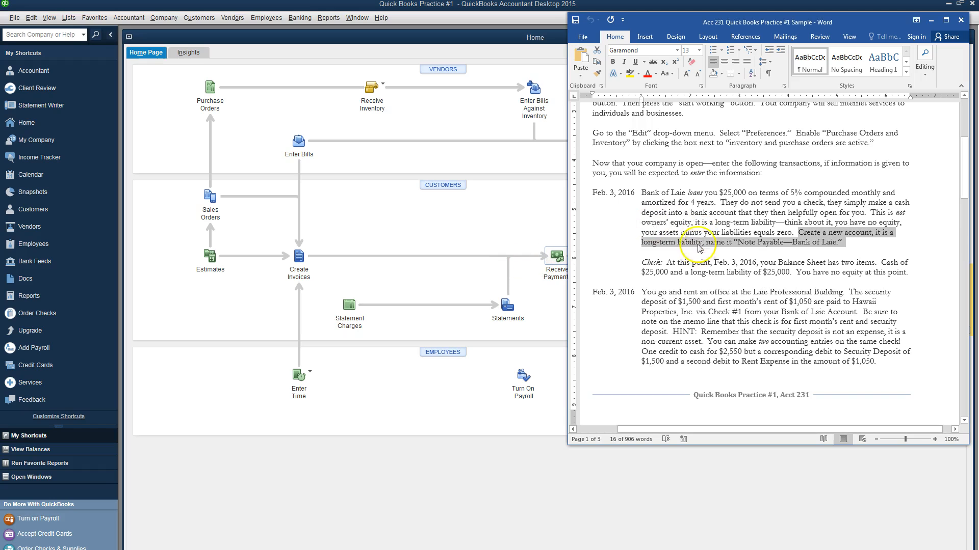
Step: Scroll the Word instructions to the Feb. 3 office furniture entry, then open a new check
scroll(711, 264, down, 3)
scroll(711, 264, down, 8)
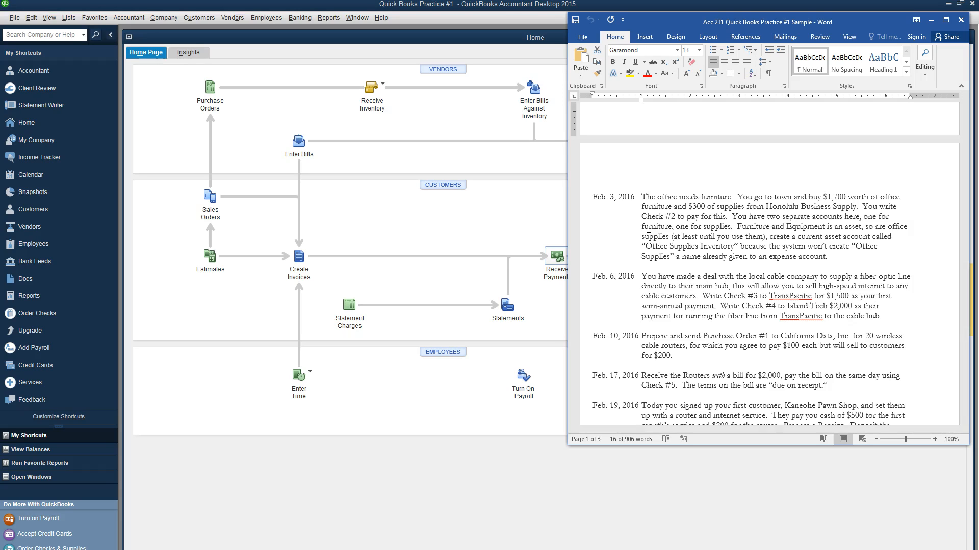
click(496, 214)
click(810, 319)
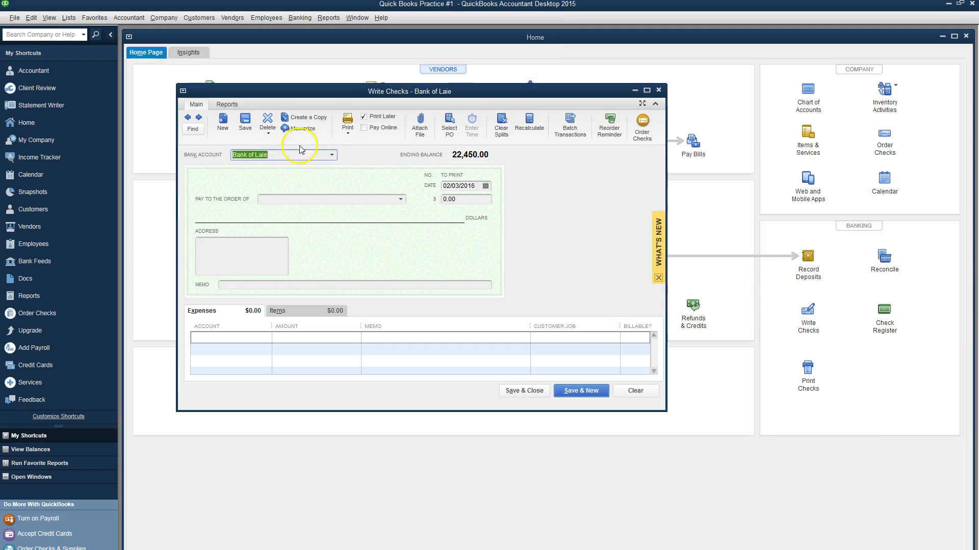
Step: Reopen the Hawaii Properties check, clear Print Later, number it 1, and record the change
click(187, 118)
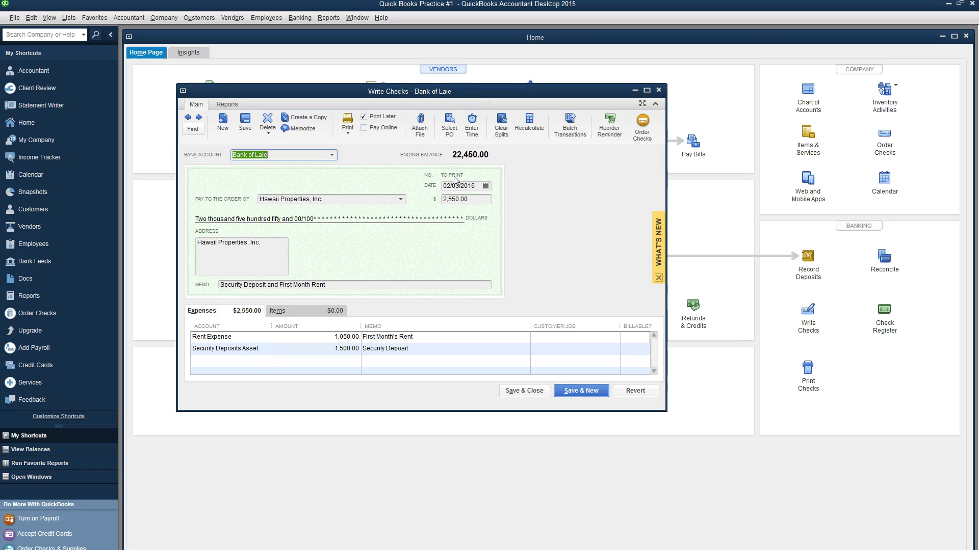
click(364, 117)
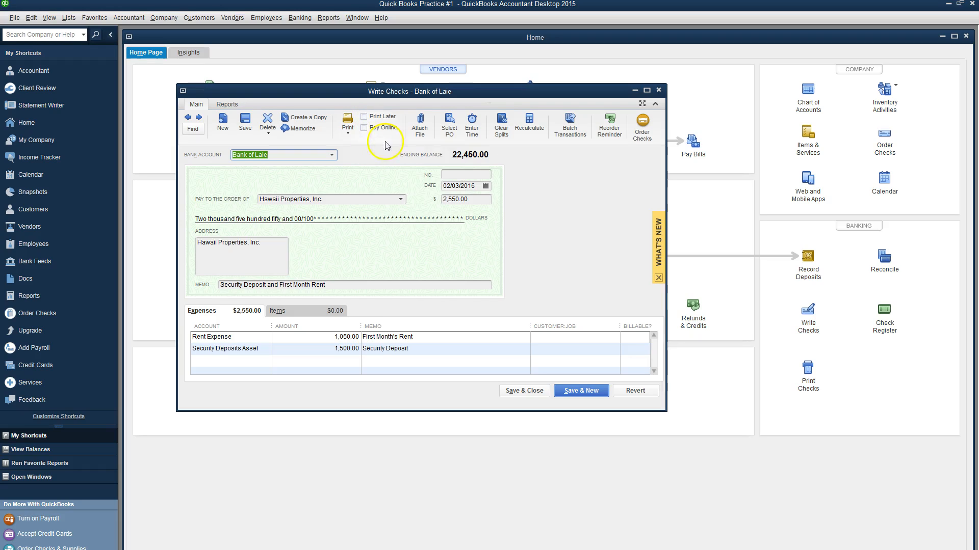
click(454, 175)
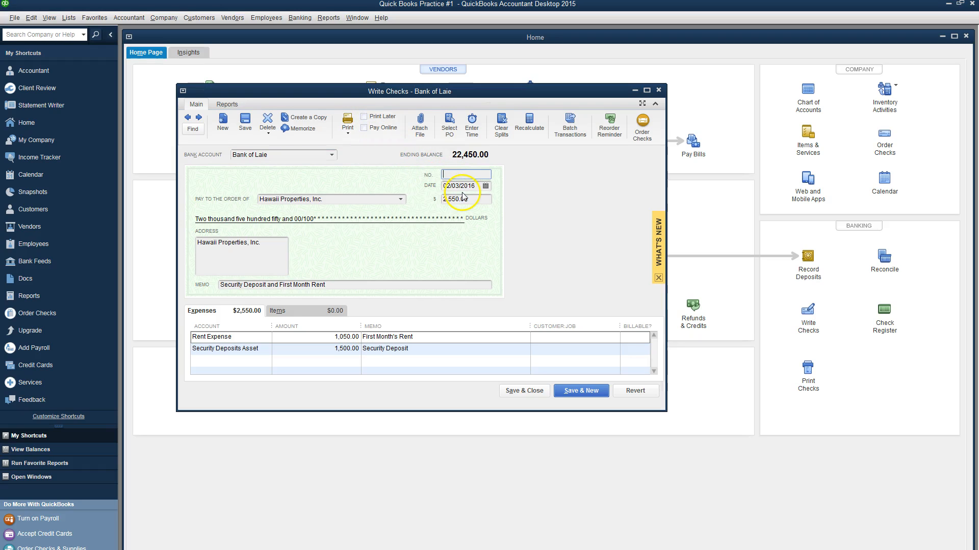
click(199, 117)
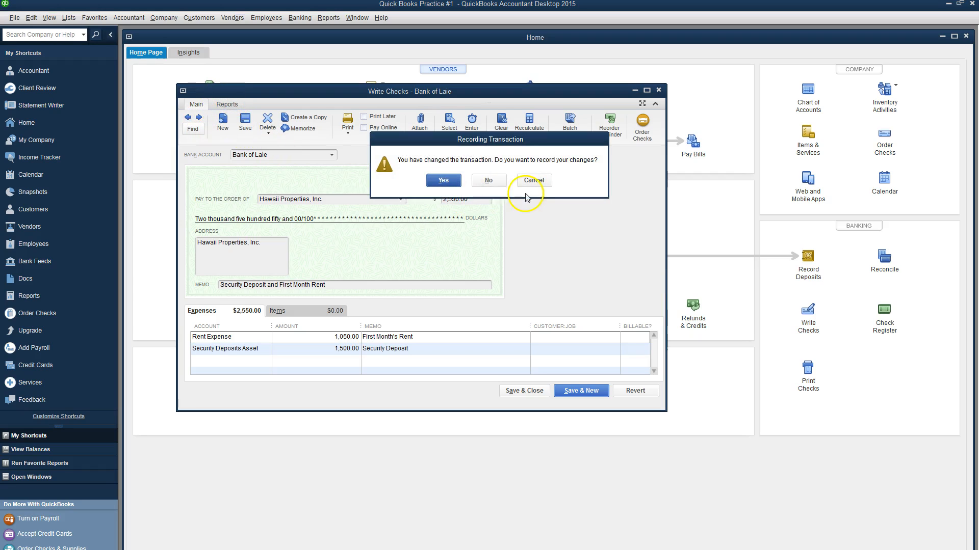
click(449, 183)
click(473, 242)
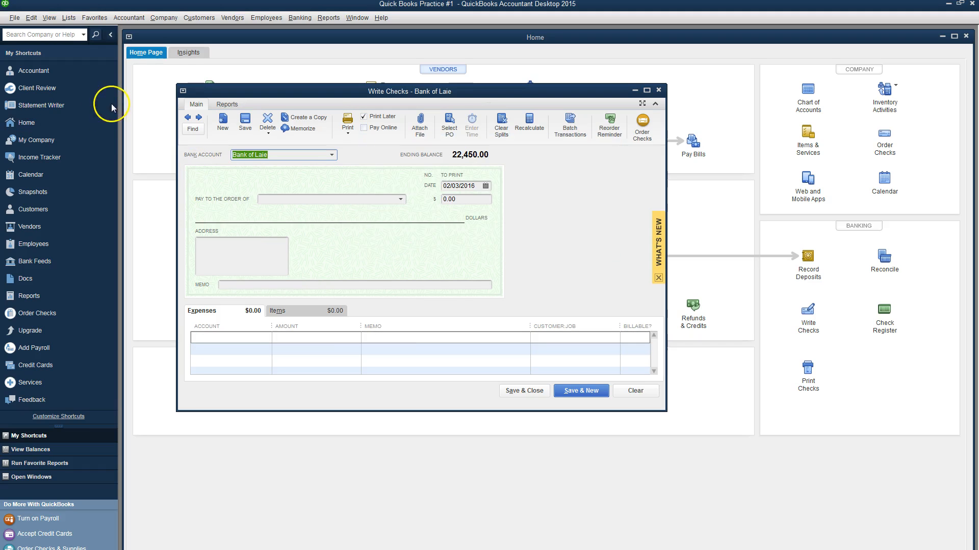
Step: Review saved check No. 1, then move on to a blank check
click(188, 117)
click(199, 118)
click(187, 117)
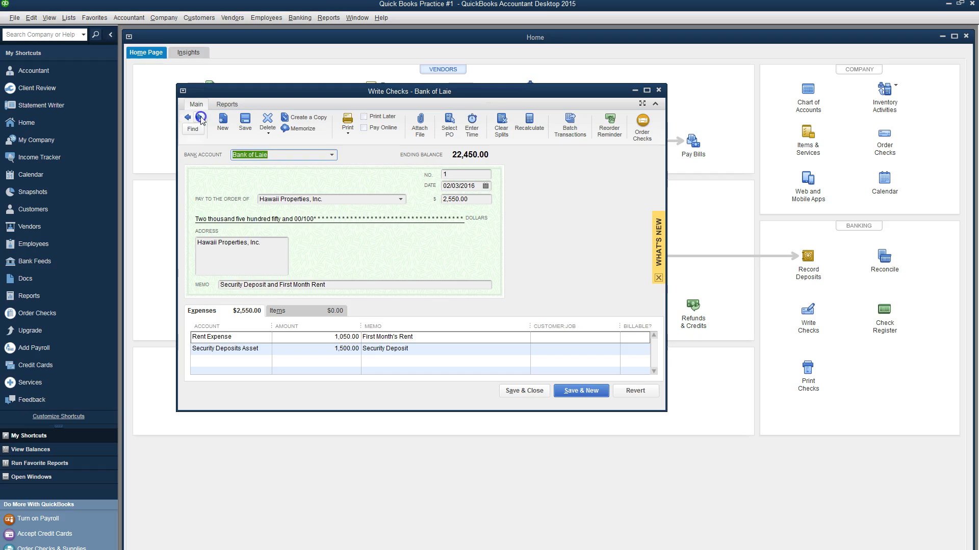
click(200, 117)
click(187, 118)
click(198, 118)
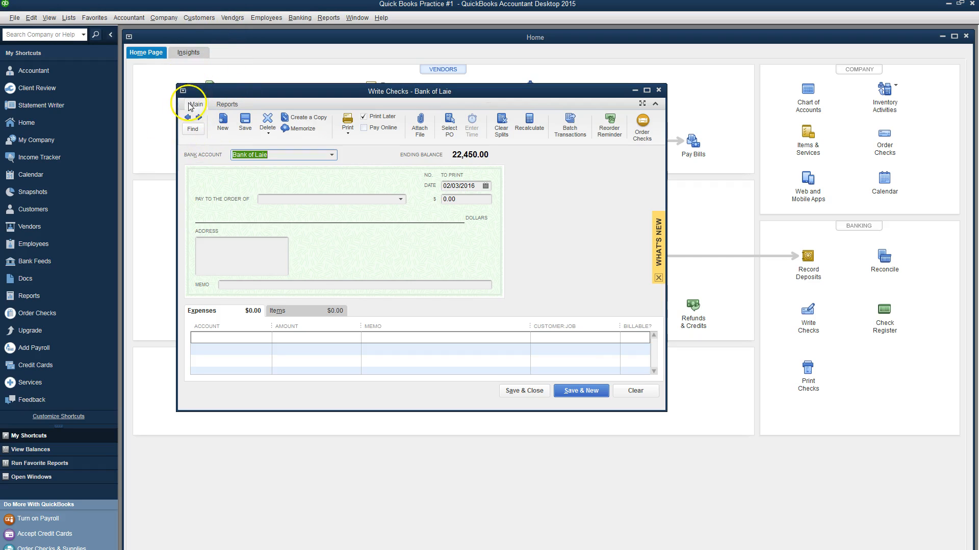
Step: Clear Print Later and number the new check 2
click(365, 119)
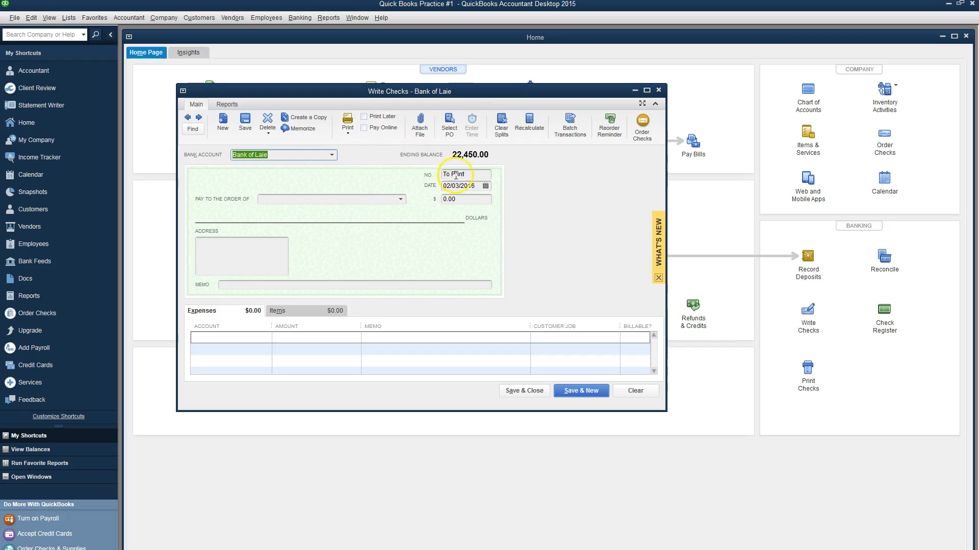
click(418, 168)
text(2)
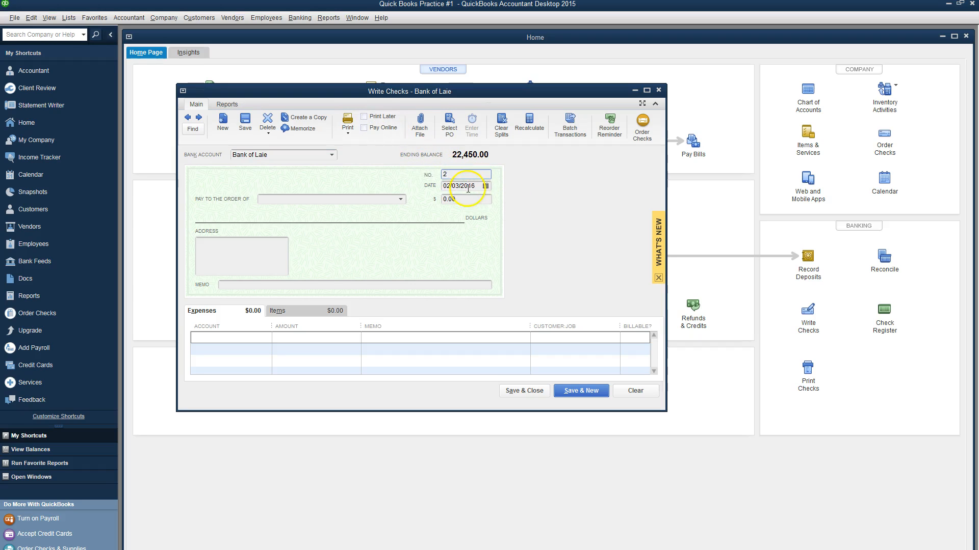
key(alt+Tab)
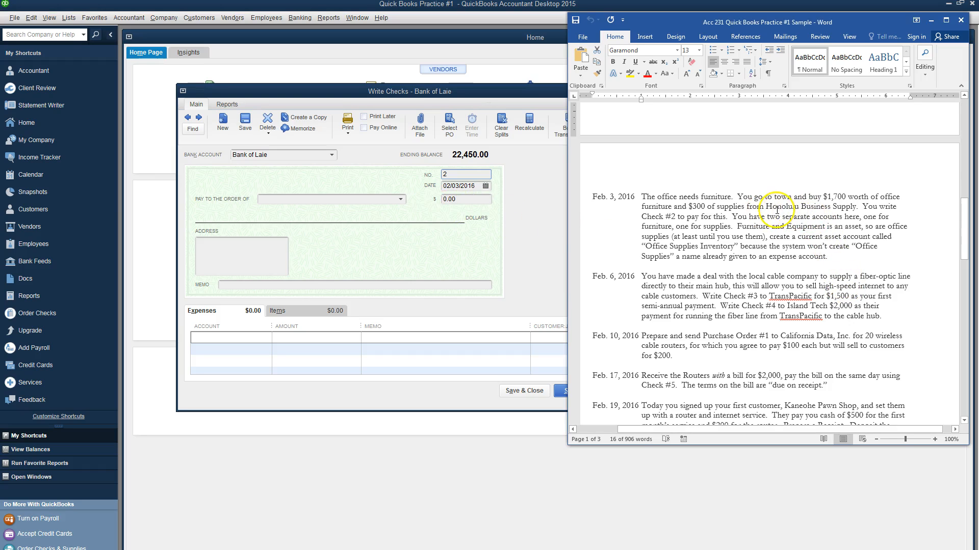
key(alt+Tab)
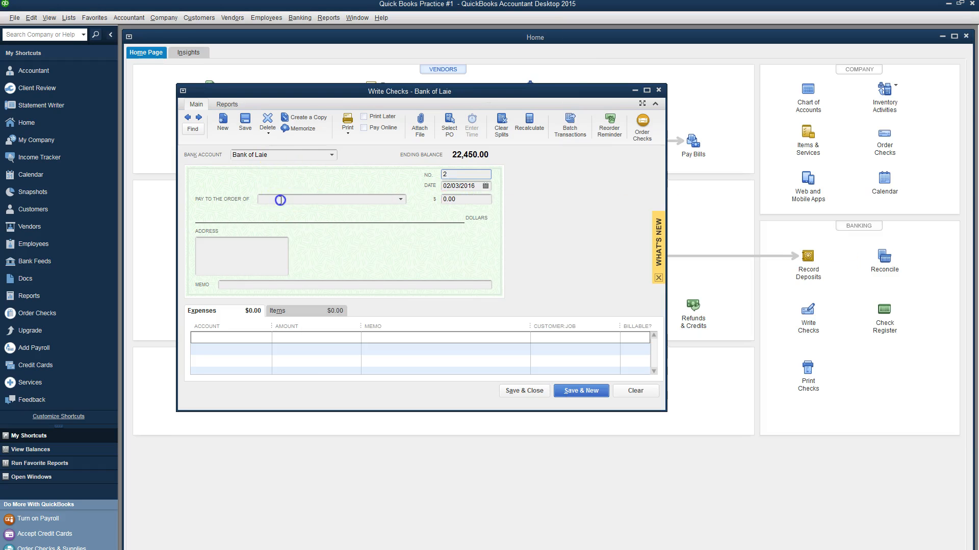
Step: Enter Honolulu Business Supply as payee and Quick Add it as a Vendor
click(278, 199)
text(Honolulu)
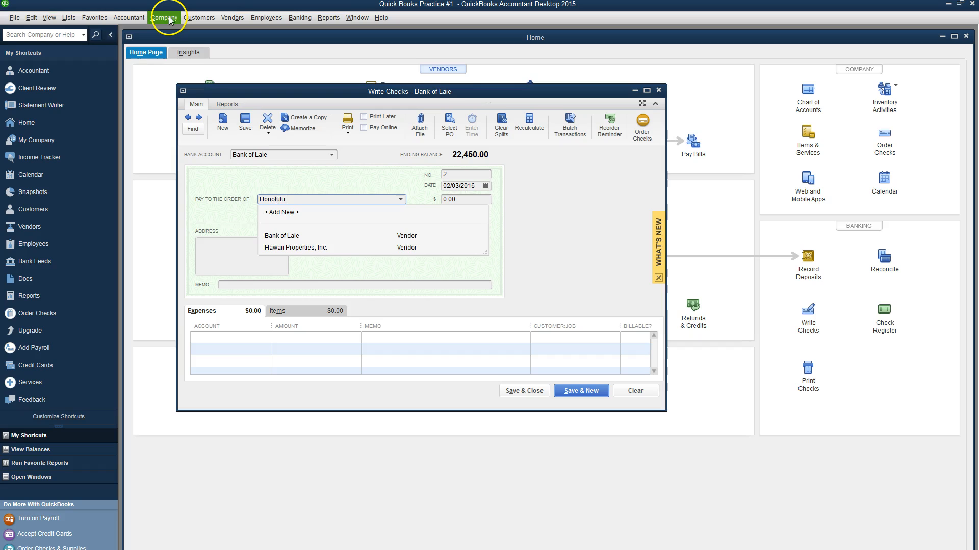
text( Business Supply)
key(Tab)
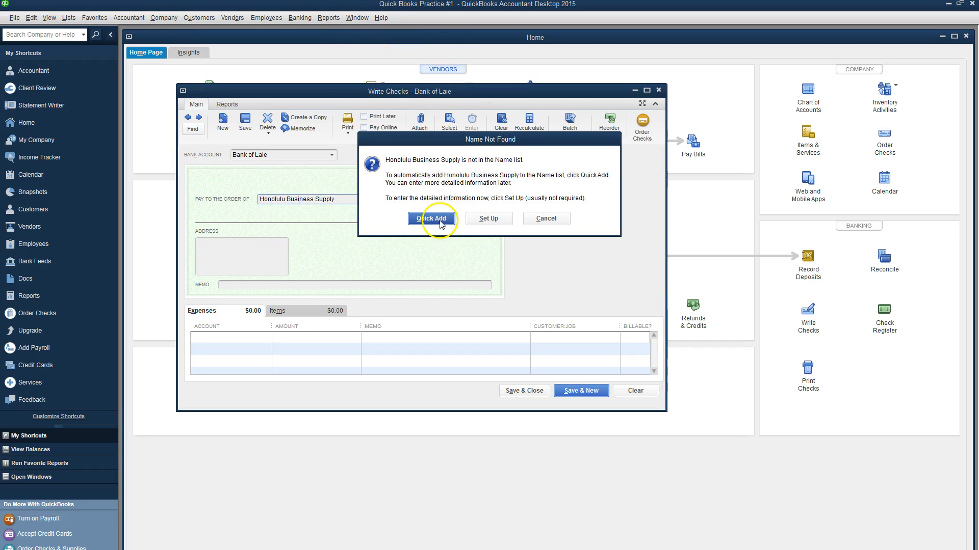
click(441, 219)
click(498, 269)
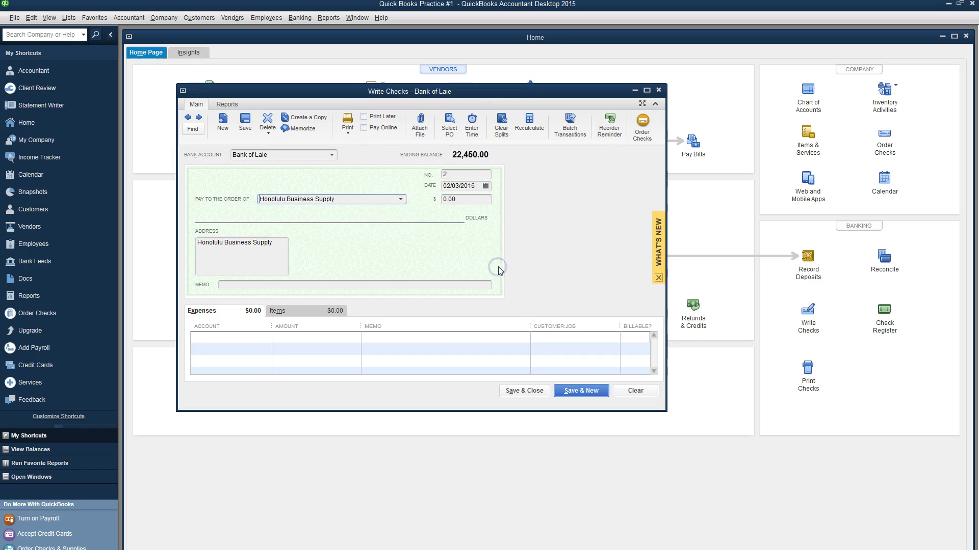
Step: Charge 1,700.00 to Furniture and Equipment on check #2's first line, memo 'Office Furniture'
click(247, 353)
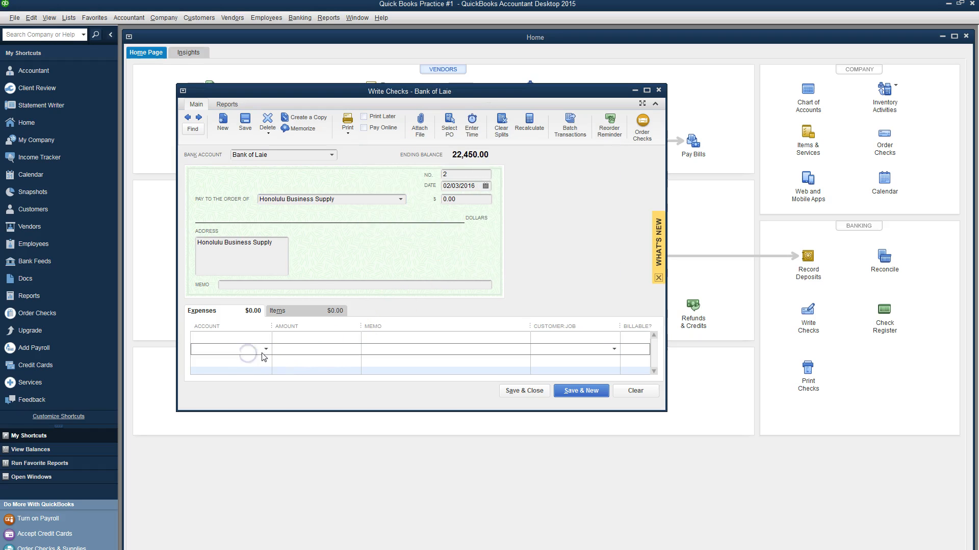
click(266, 352)
click(262, 376)
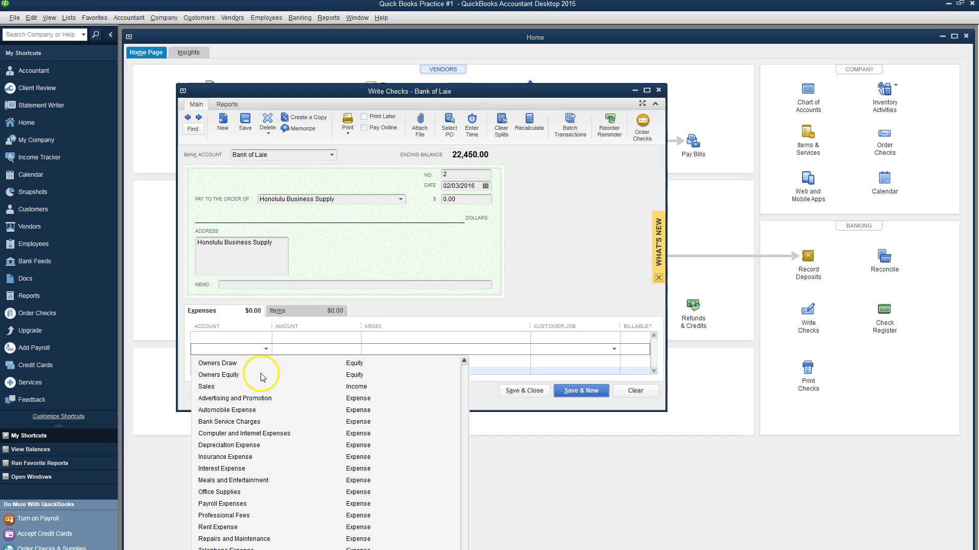
scroll(263, 413, up, 3)
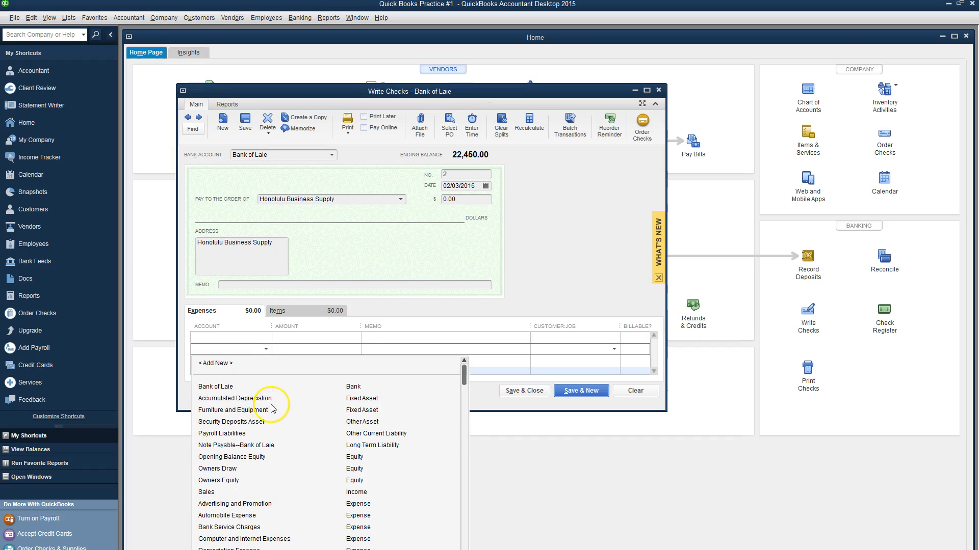
click(250, 411)
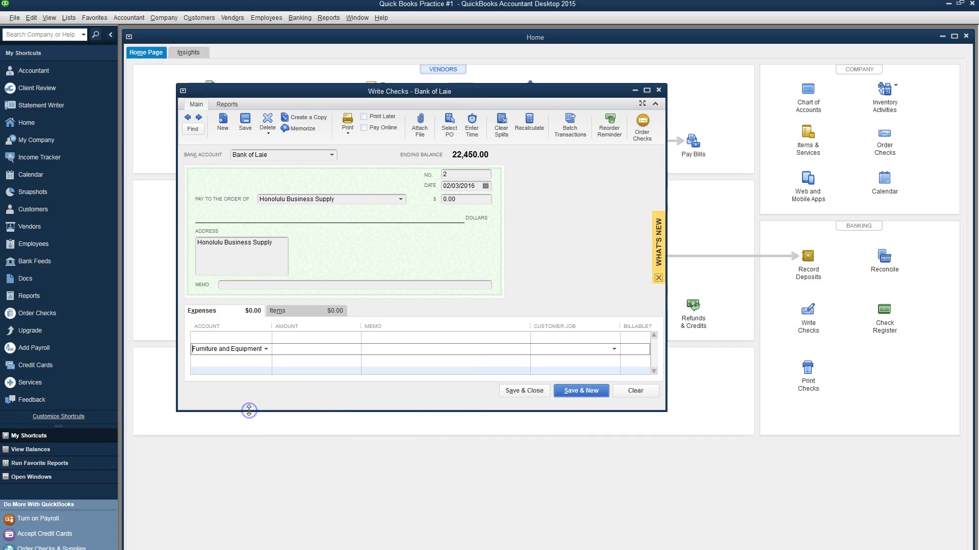
click(292, 353)
key(alt+Tab)
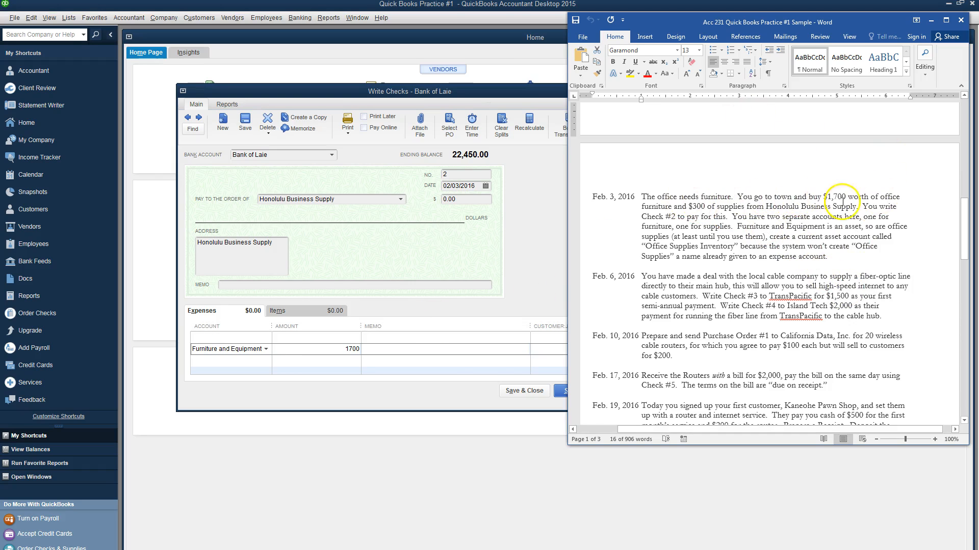
key(alt+Tab)
key(Tab)
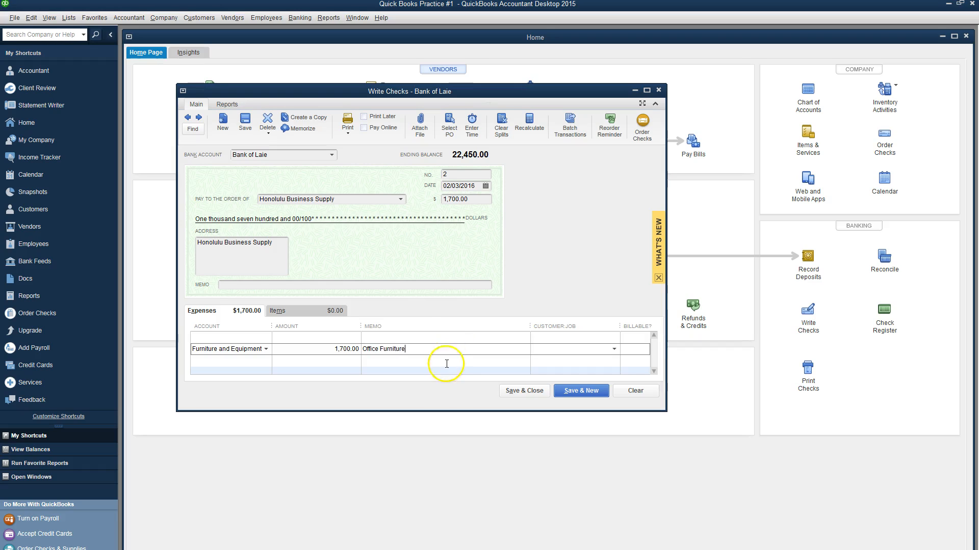
Step: Begin a second expense line on check #2 and bring up its account list
click(251, 364)
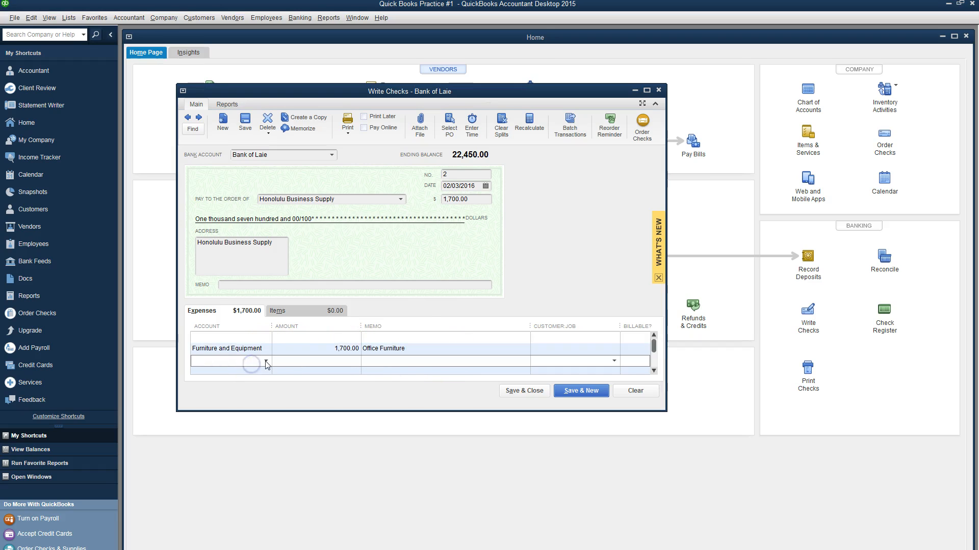
click(273, 358)
click(266, 361)
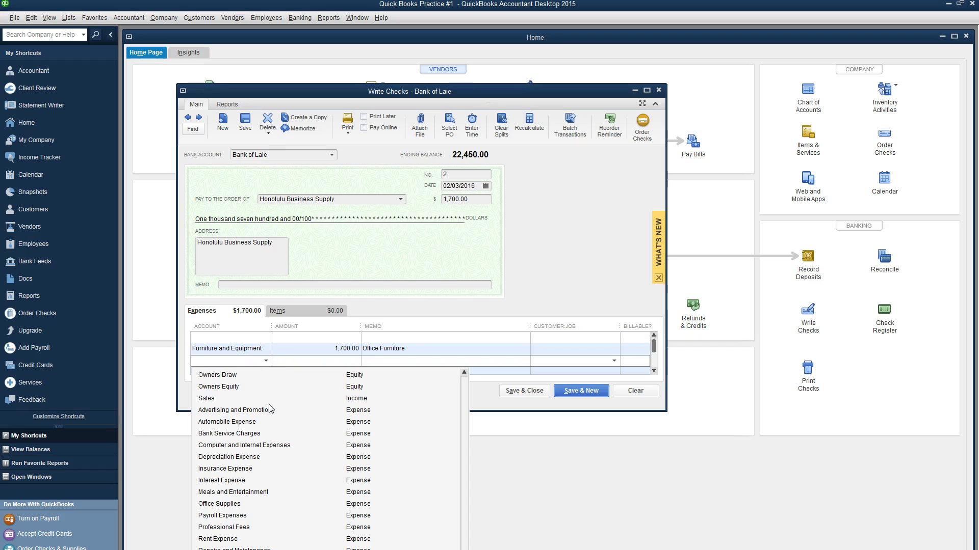
scroll(270, 408, up, 3)
Step: Add the Other Current Asset account 'Office Supplies Inventory' and assign it to the second line
click(227, 377)
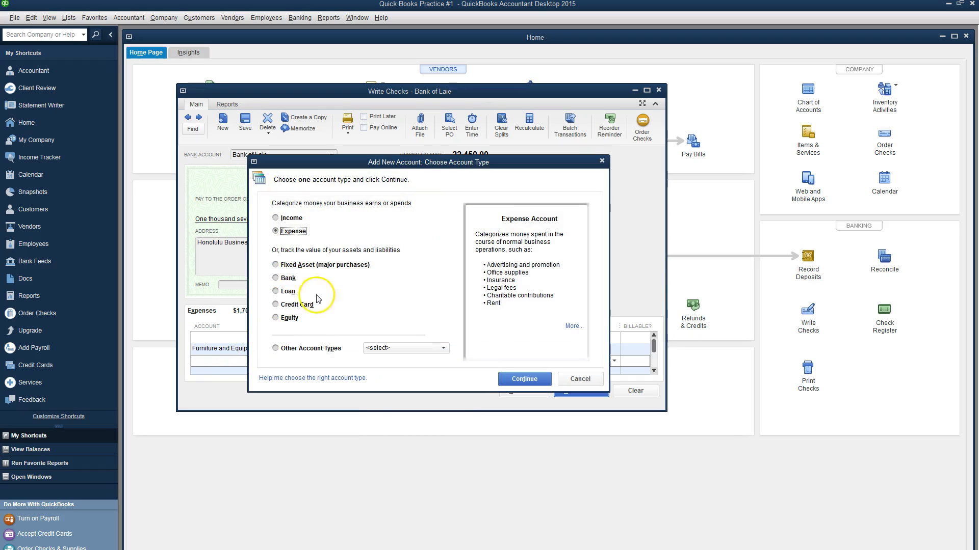
click(276, 349)
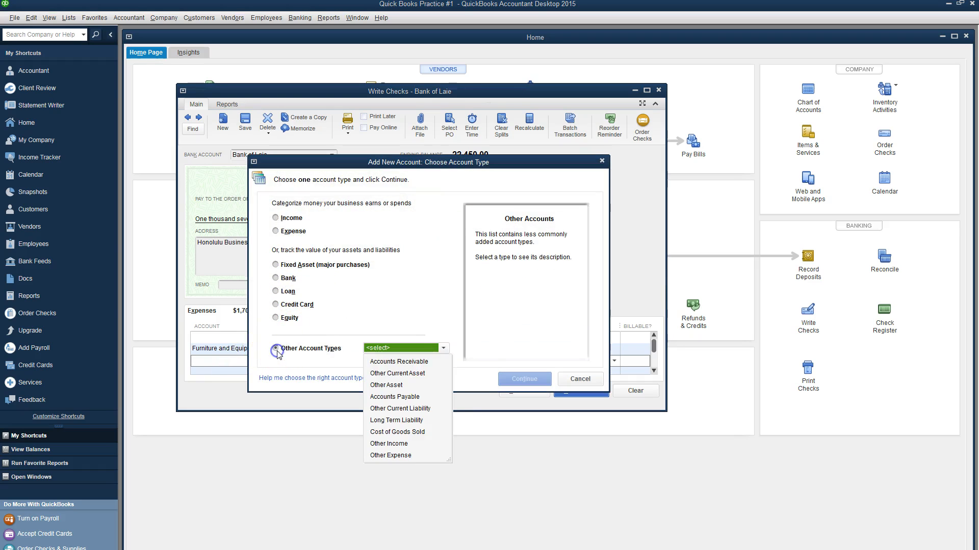
click(406, 375)
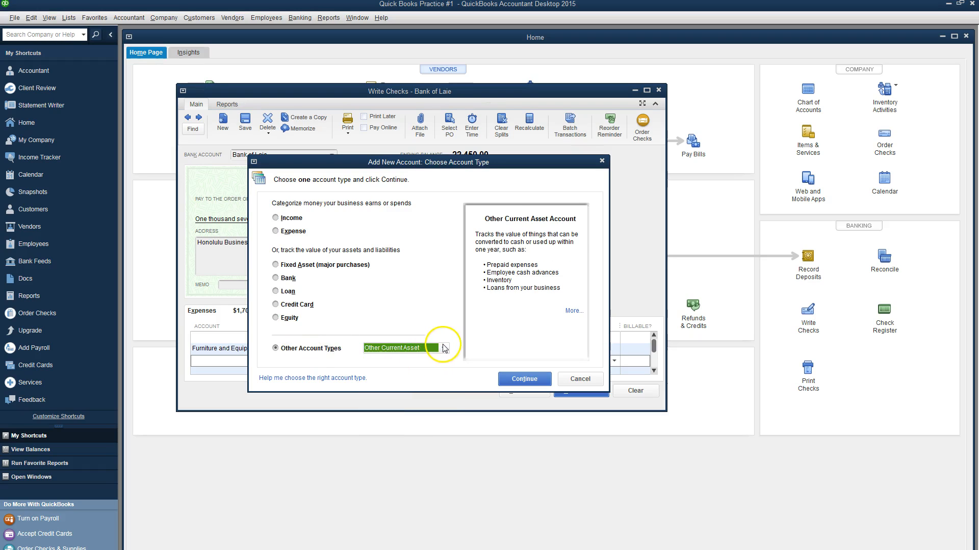
click(531, 384)
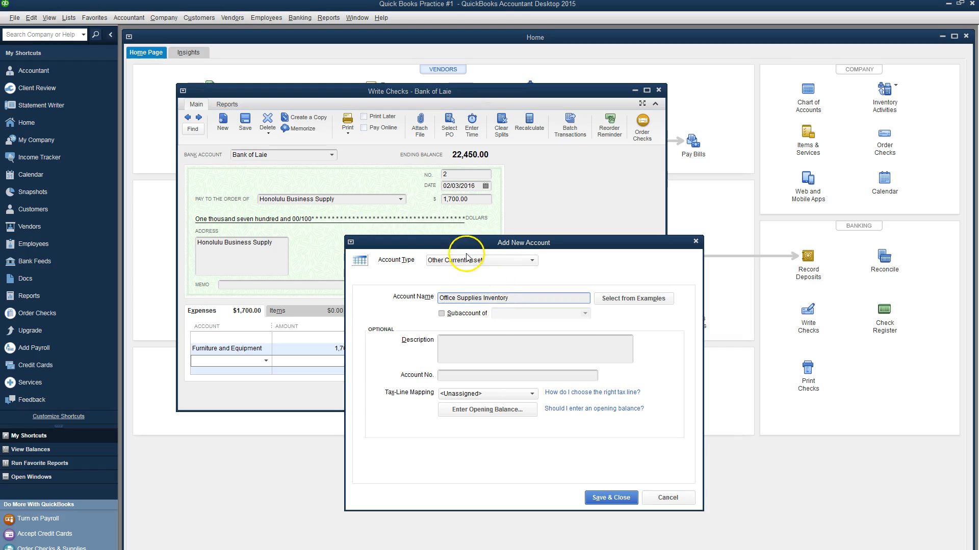
click(615, 498)
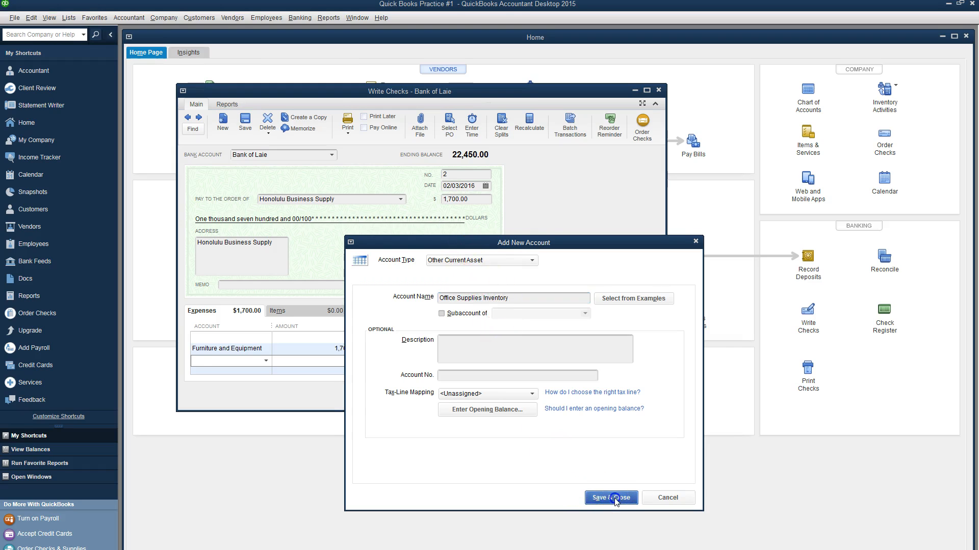
click(356, 361)
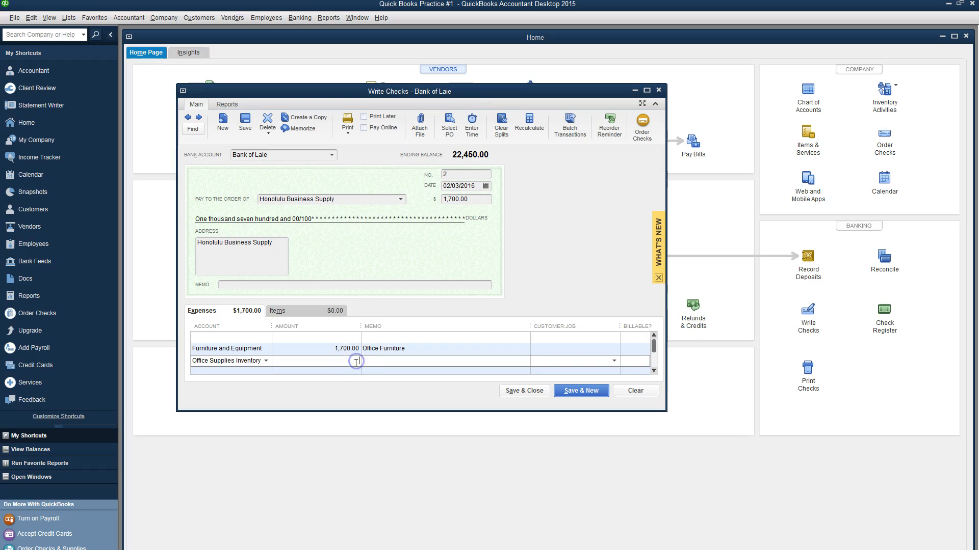
Step: Enter 300.00 memoed 'Office Supplies' on line two; memo the check 'Furniture and Office Supplies'
click(405, 361)
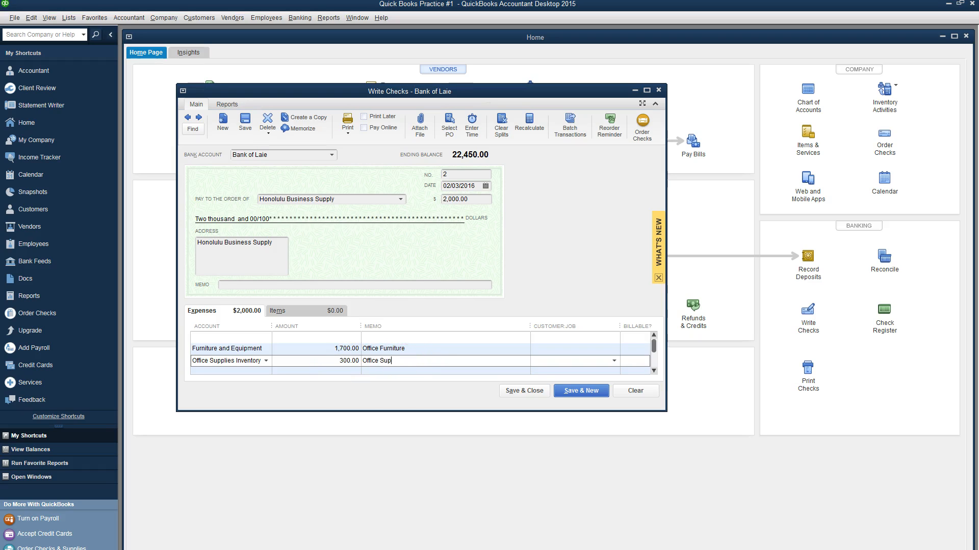
key(alt+Tab)
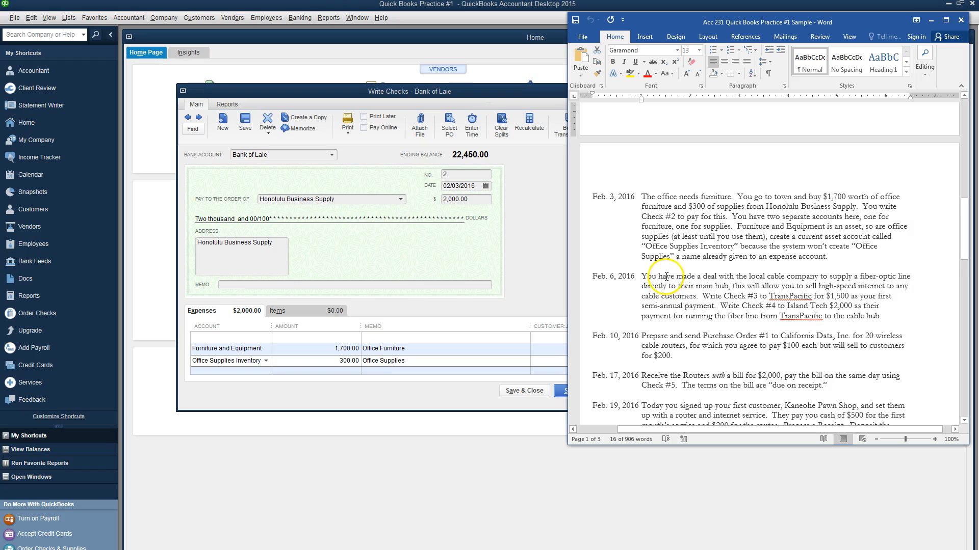
click(329, 286)
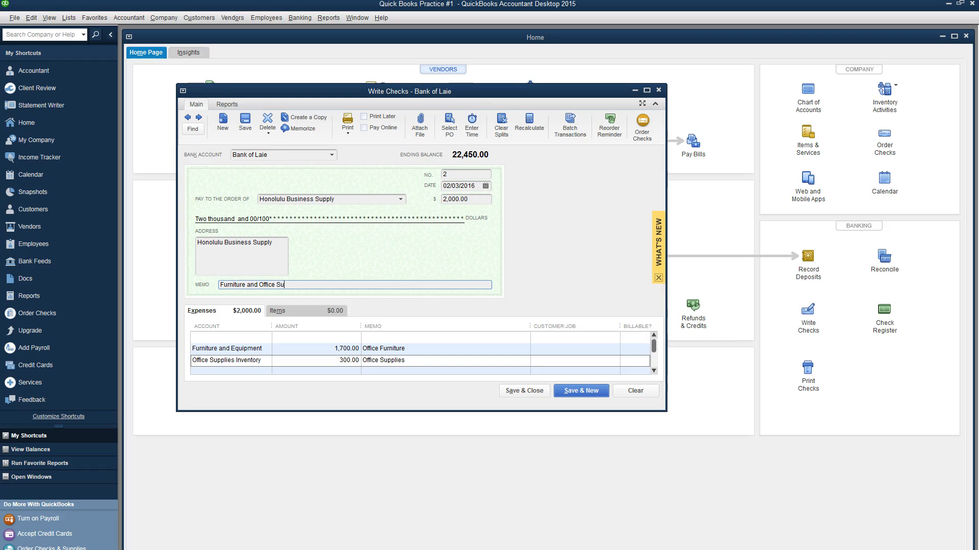
click(528, 393)
Step: Save the 2,000.00 check #2 despite the past-date warning, then reopen it to verify it was recorded
click(528, 394)
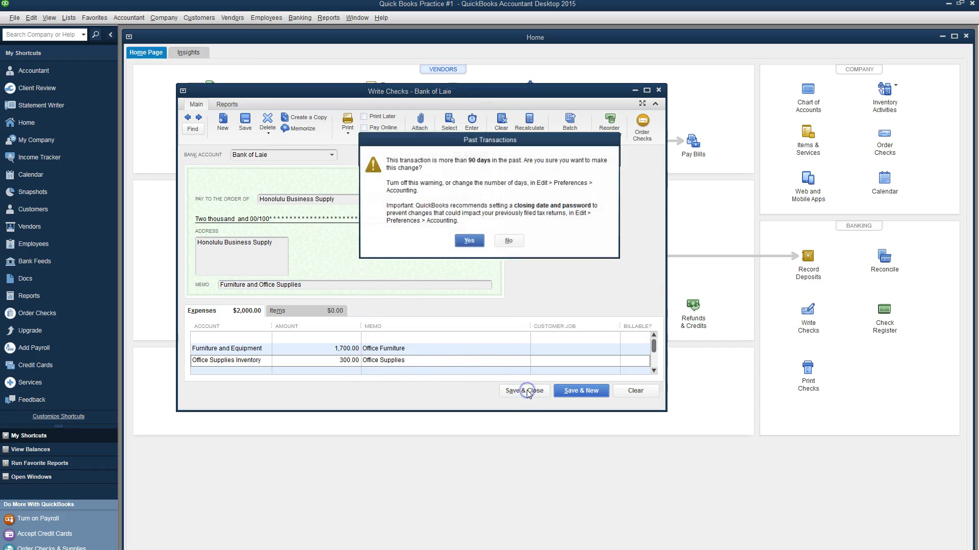
click(465, 244)
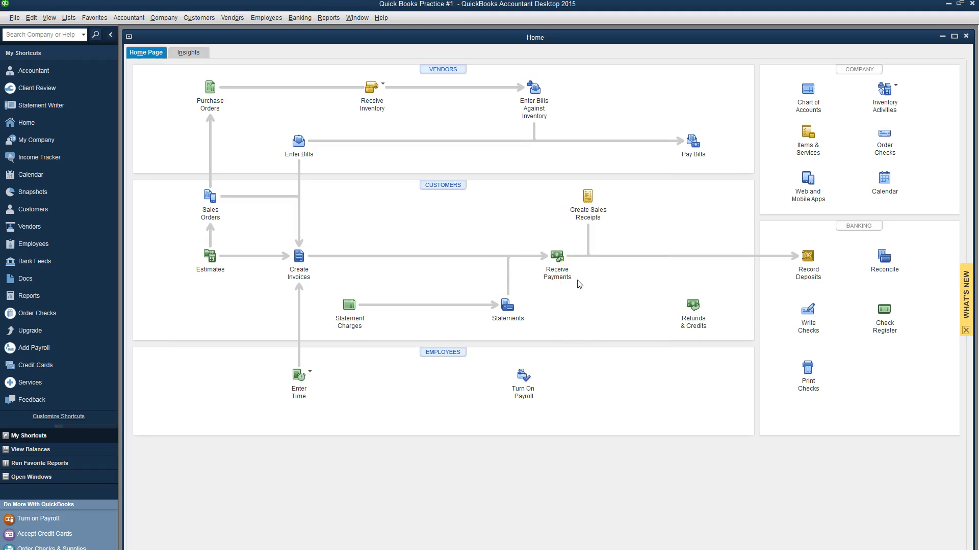
click(809, 326)
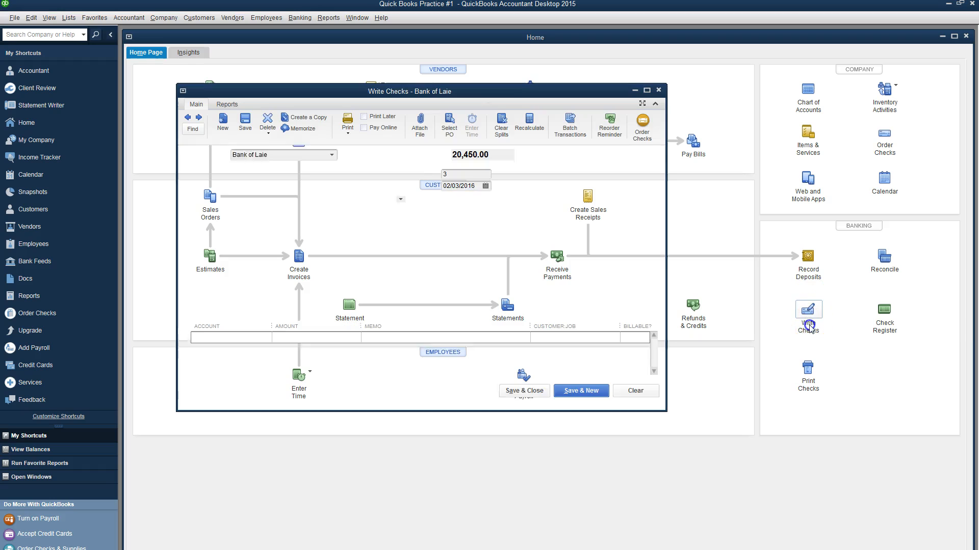
click(188, 117)
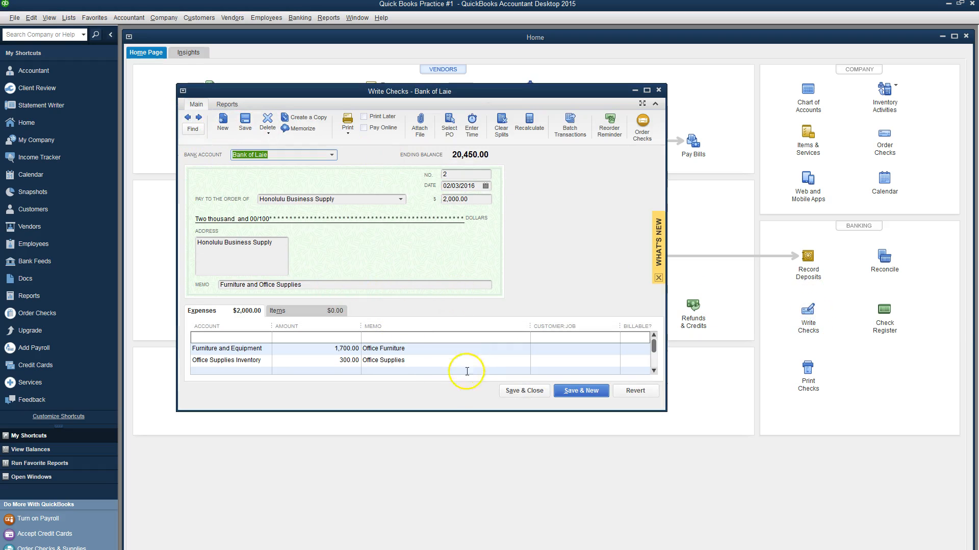
click(523, 390)
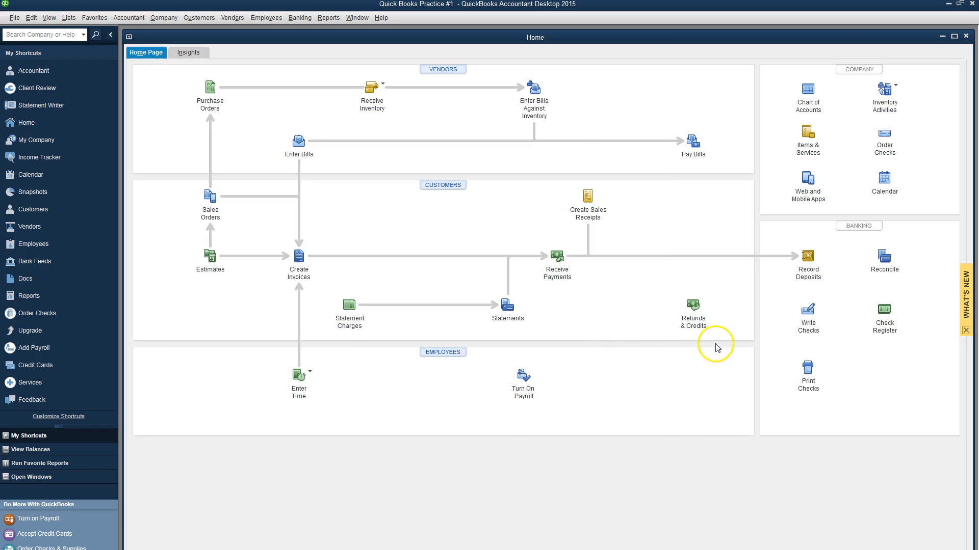
key(alt+Tab)
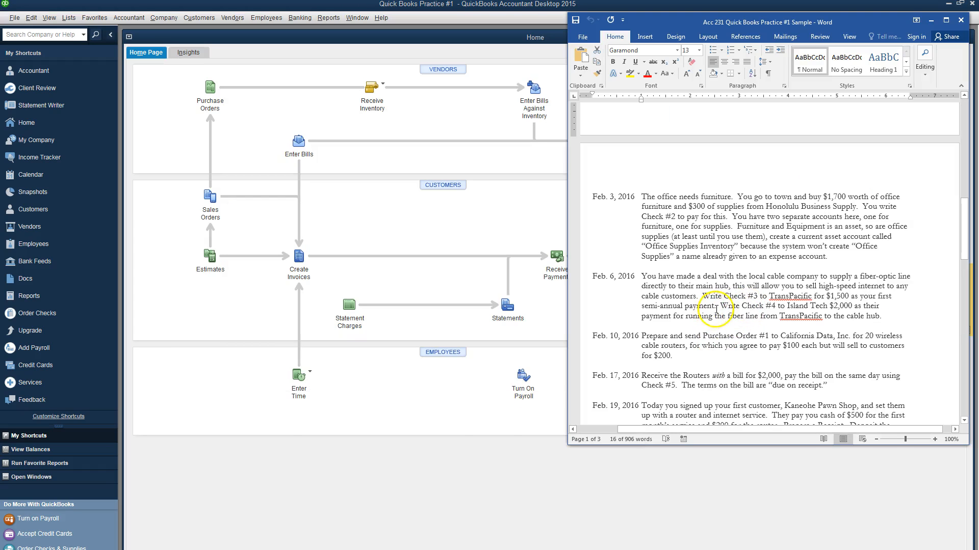
Step: Read the Feb. 6 instructions for checks #3 and #4 in Word, then return to QuickBooks
scroll(681, 294, down, 1)
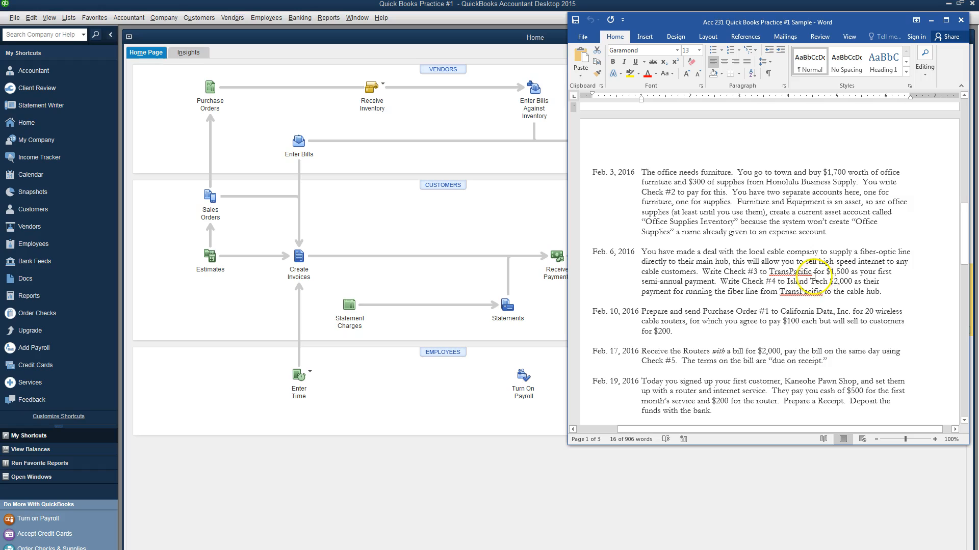
click(519, 238)
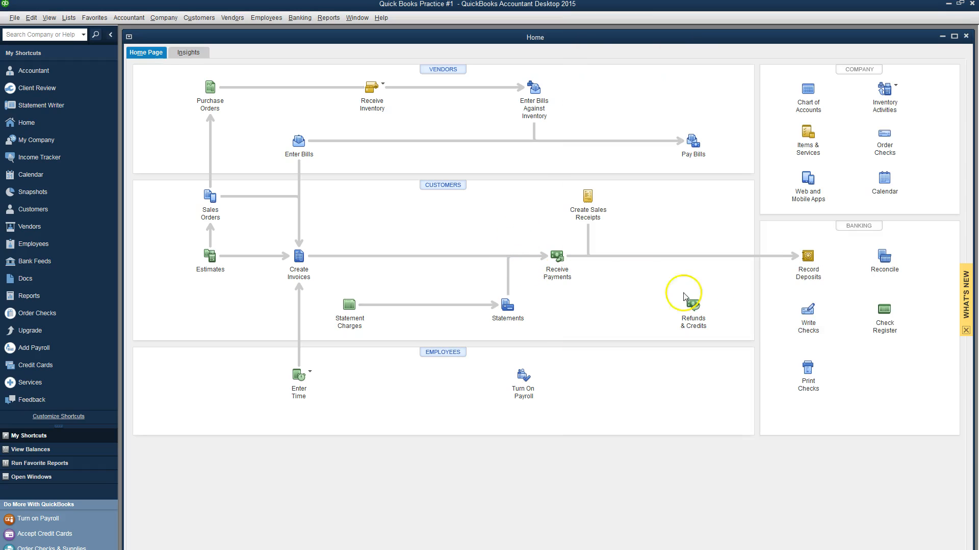
Step: Start check #3 dated 02/06/2016 to TransPacific, quick-added as a new vendor
click(806, 312)
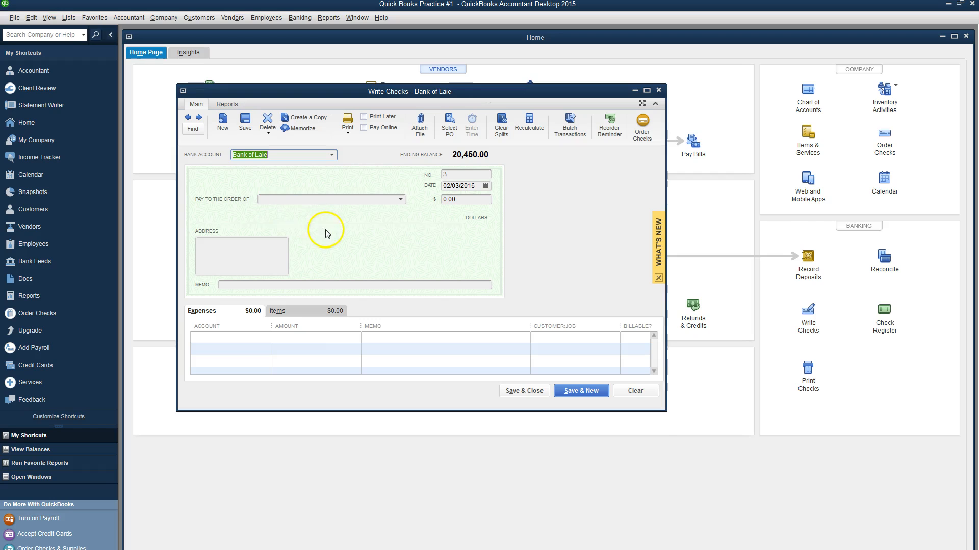
key(alt+Tab)
key(alt+Tab)
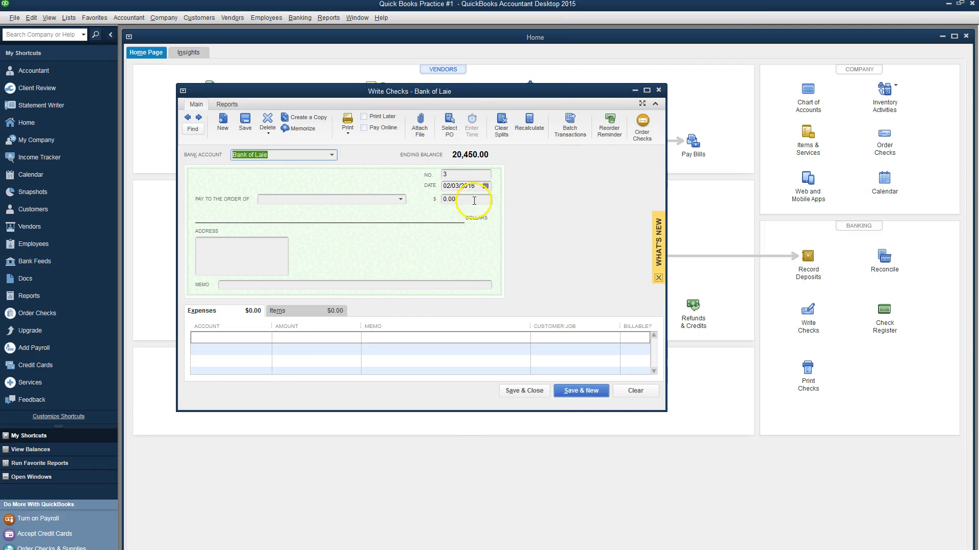
click(485, 185)
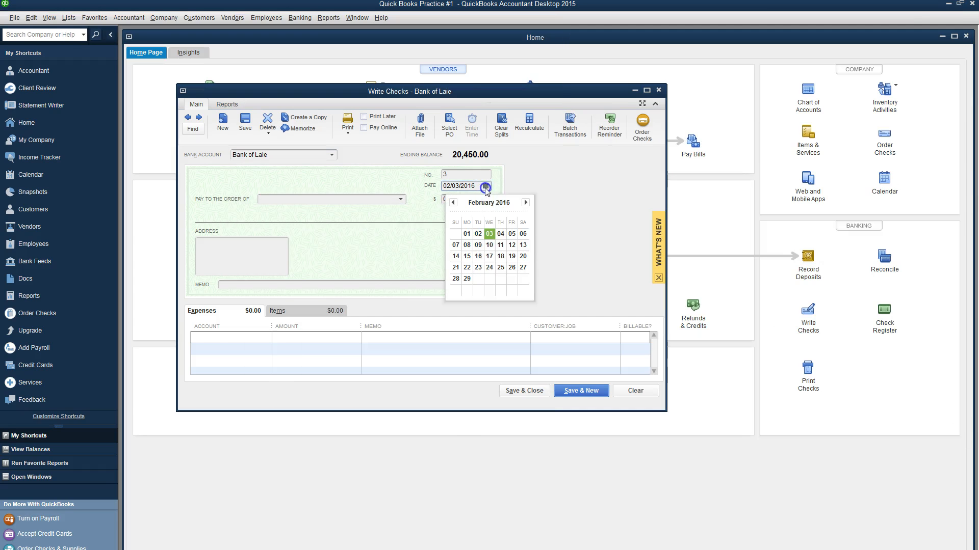
click(523, 233)
key(alt+Tab)
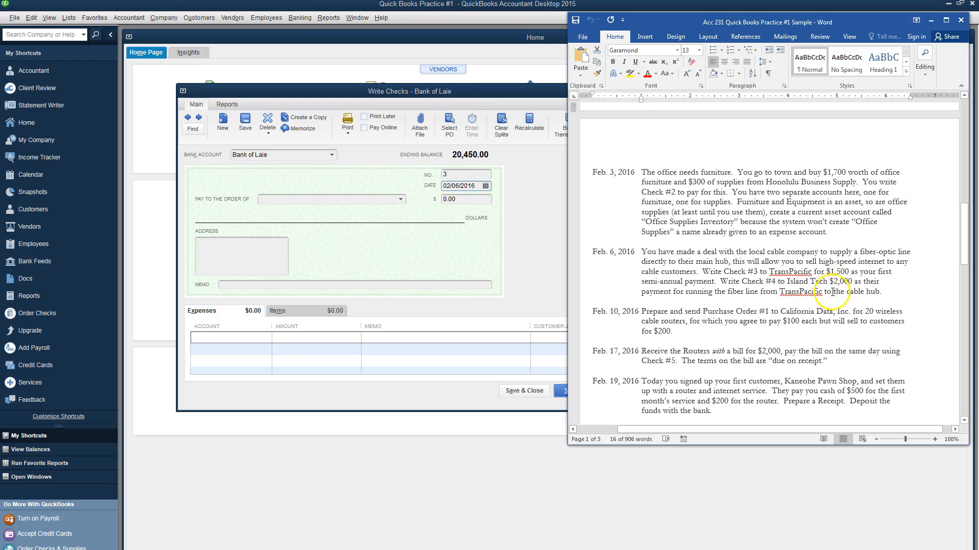
key(alt+Tab)
click(294, 200)
text(TransPacific)
key(Tab)
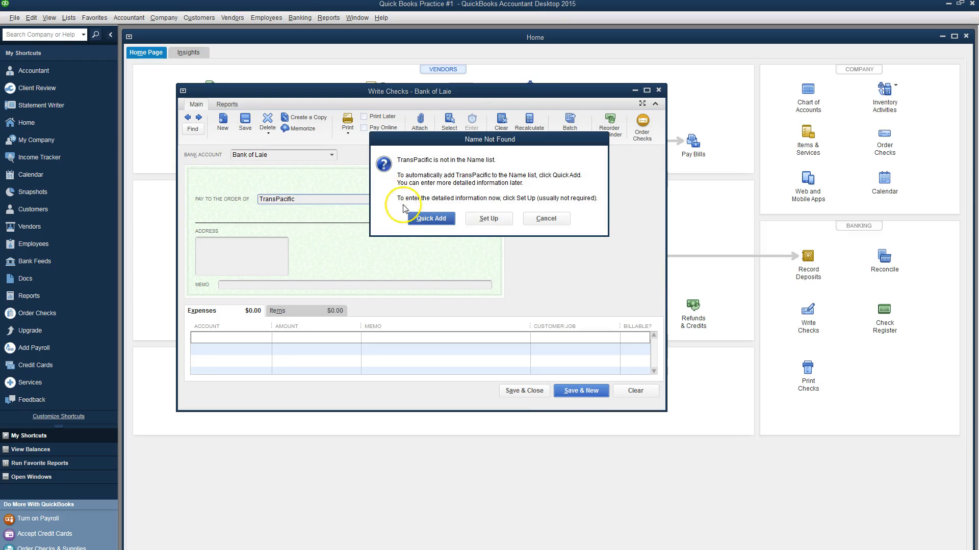
click(416, 218)
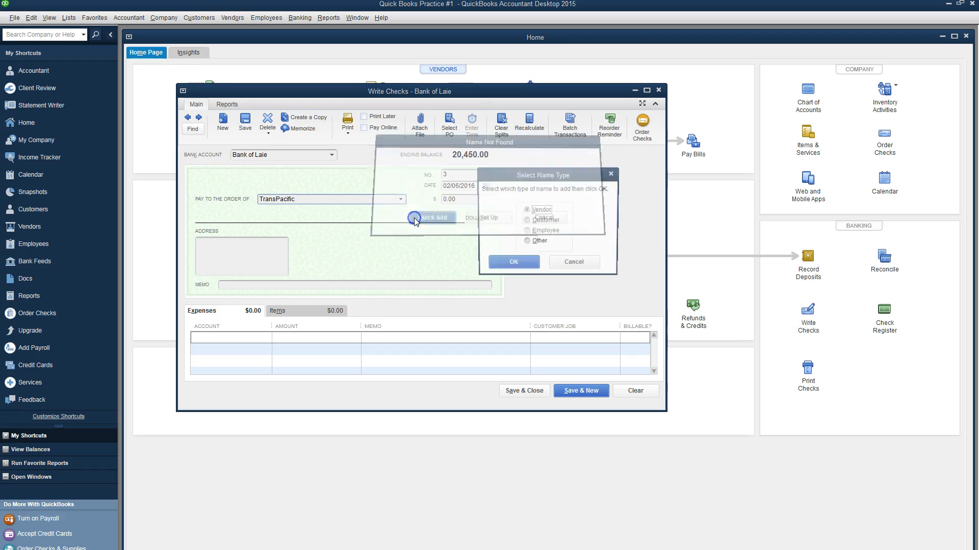
click(512, 264)
Step: Charge 1,500.00 to Computer and Internet Expenses, memos 'Set up internet service' and 'Internet Setup', then Save & New
click(251, 338)
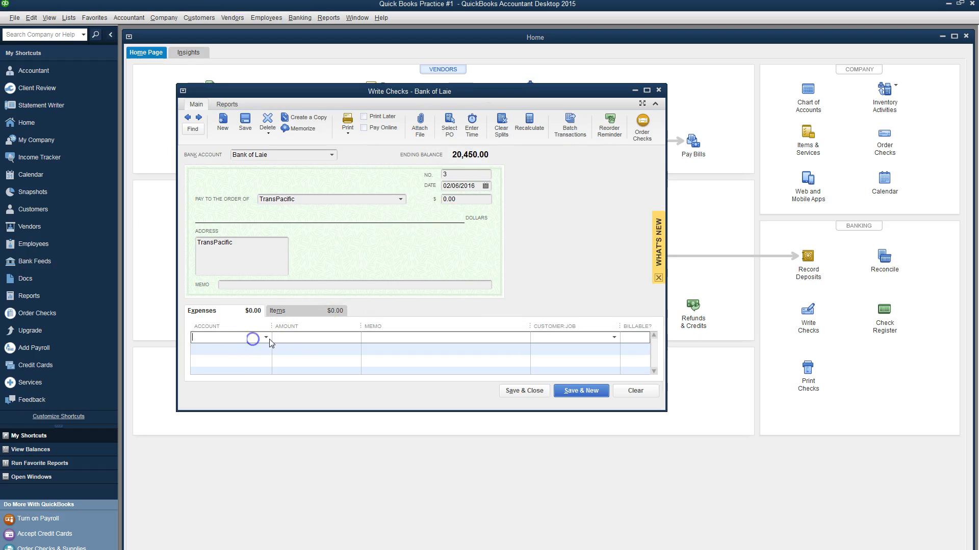
click(266, 339)
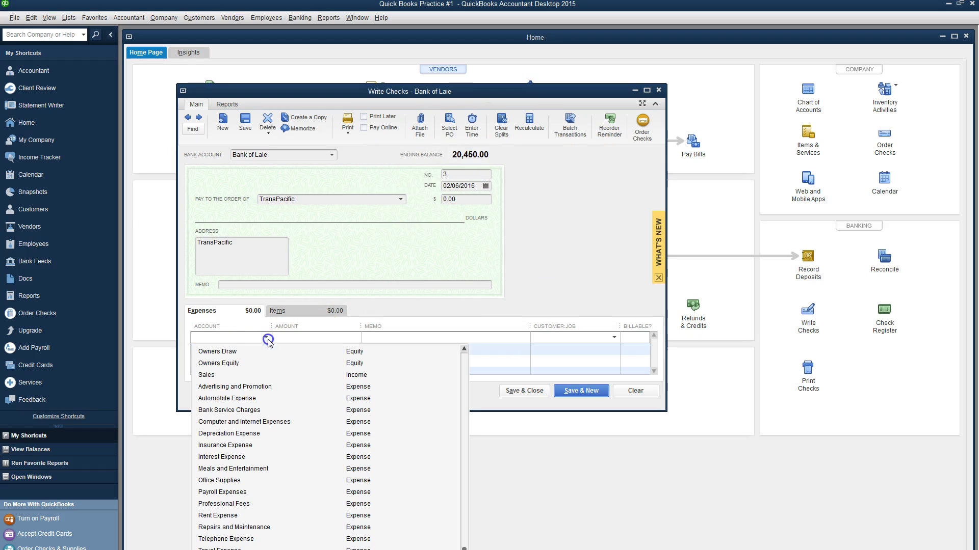
click(266, 421)
click(295, 339)
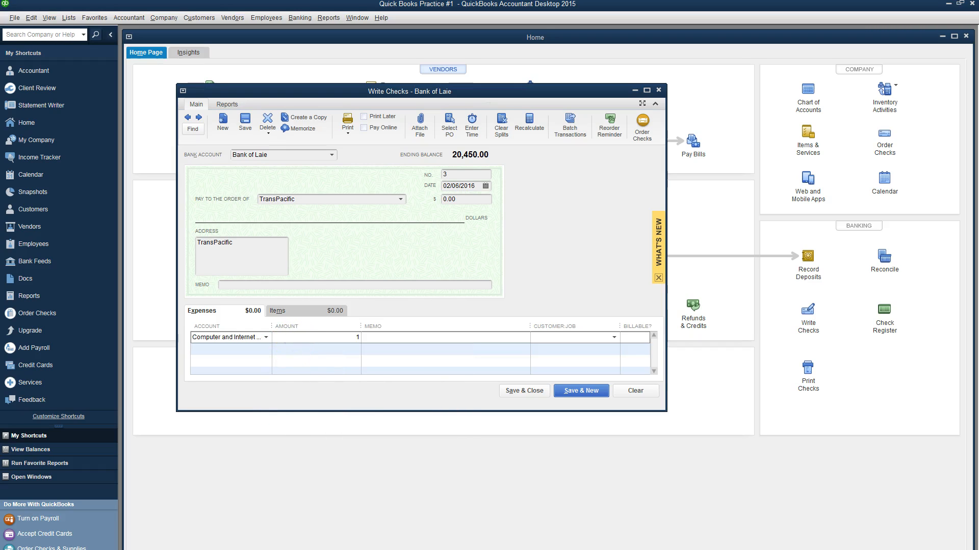
click(396, 338)
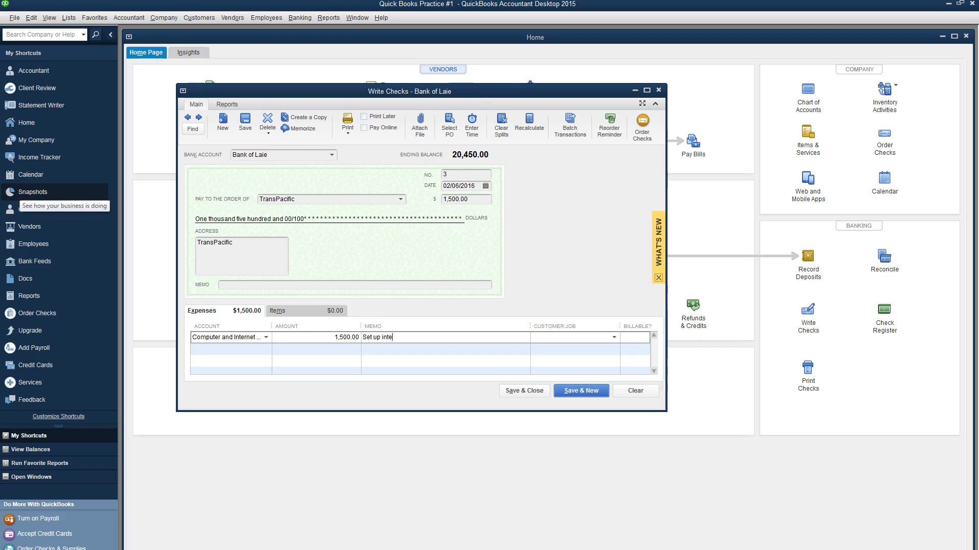
text(Set up internet service)
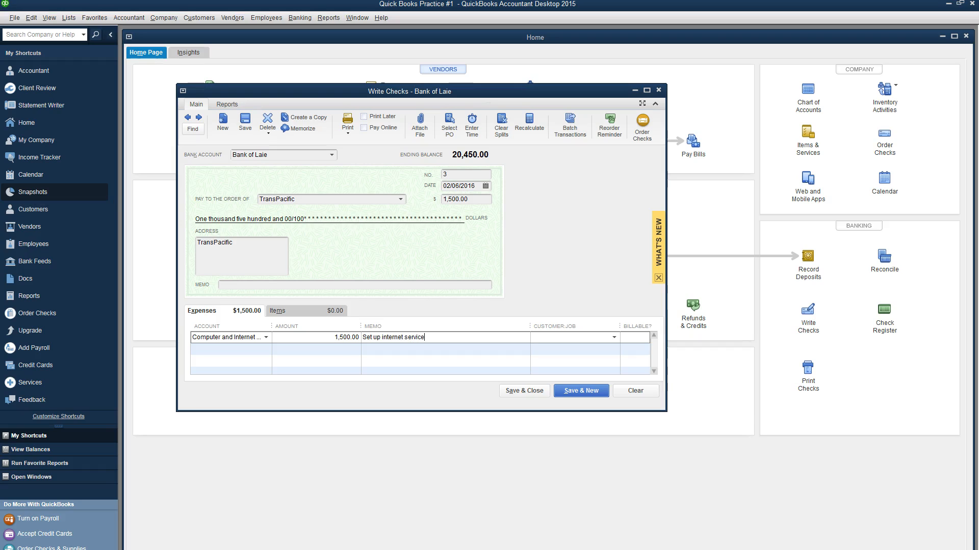
click(247, 284)
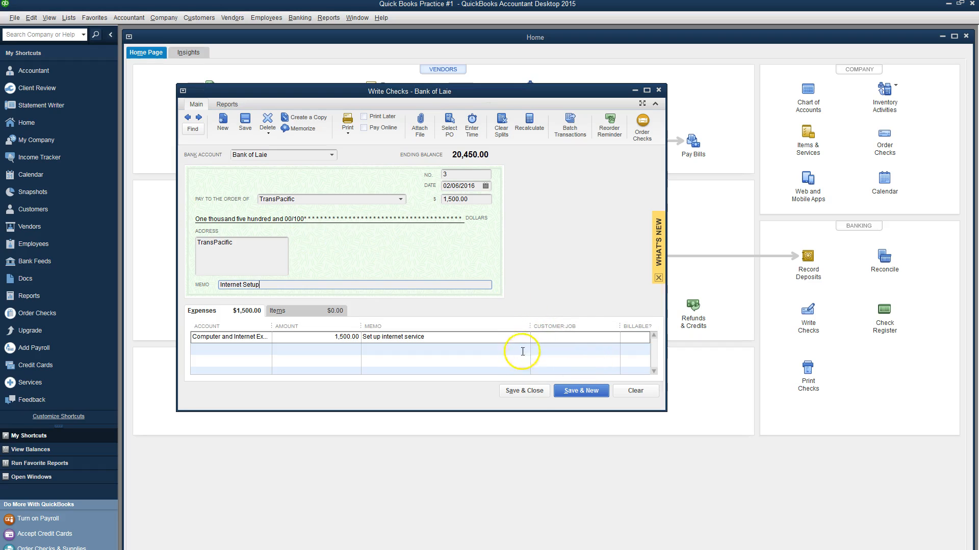
click(567, 392)
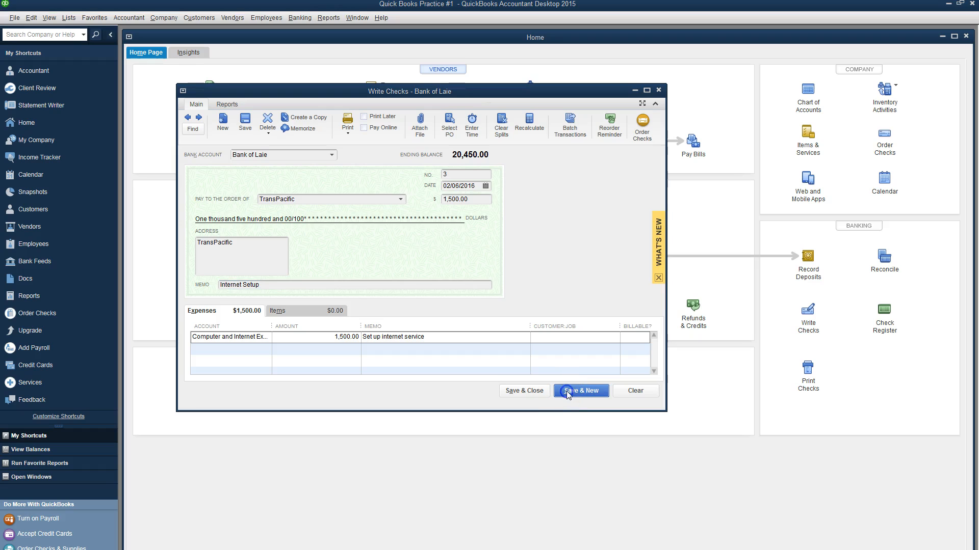
Step: Confirm saving back-dated check #3, then set check #4's payee to new vendor Island Tech
click(466, 243)
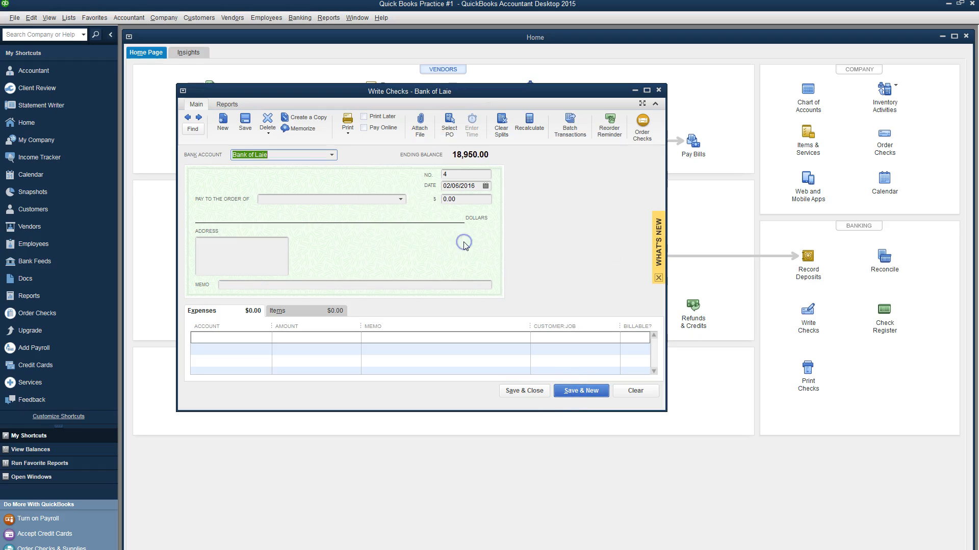
key(alt+Tab)
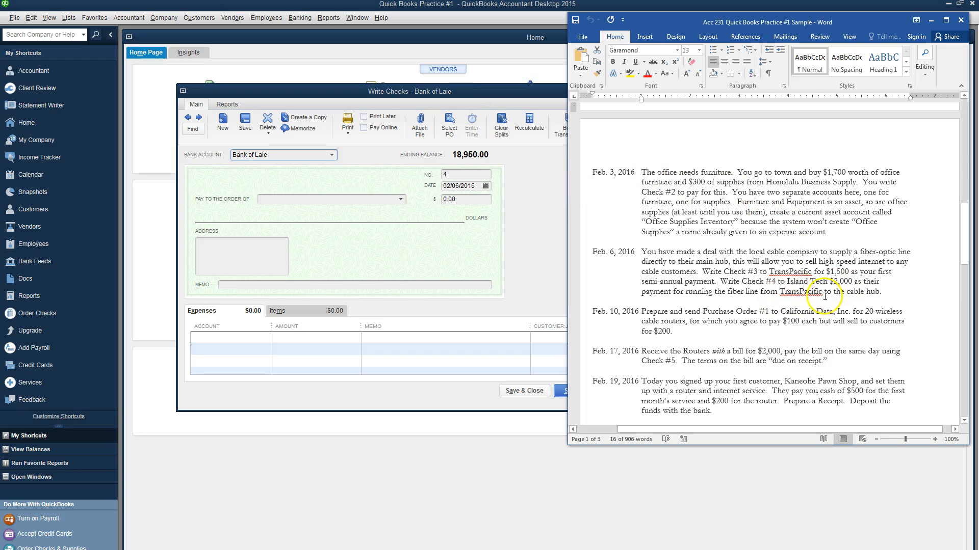
key(alt+Tab)
click(304, 199)
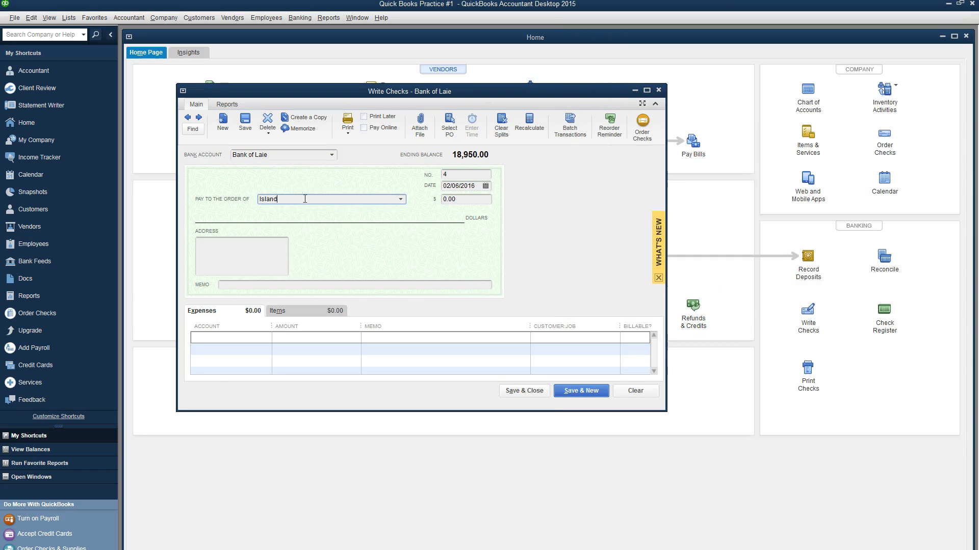
key(Tab)
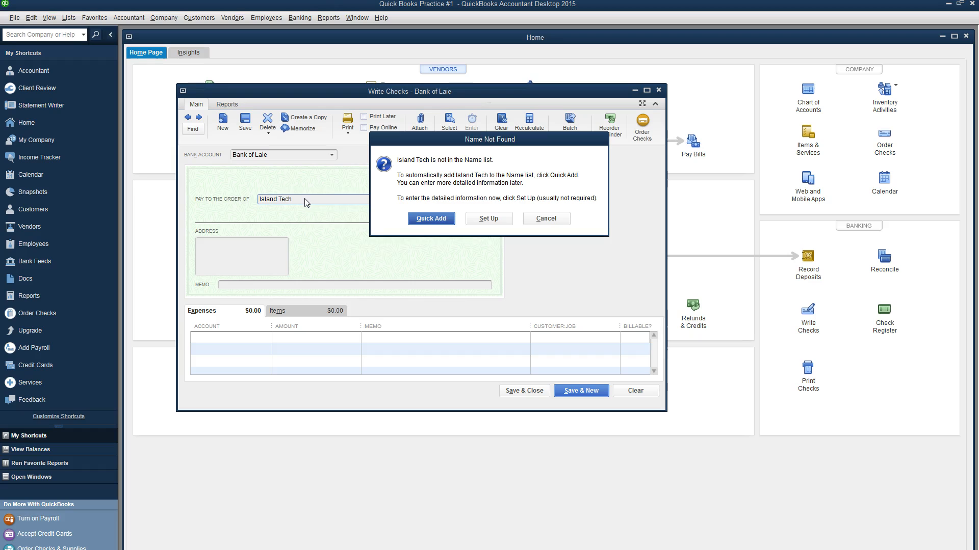
click(433, 218)
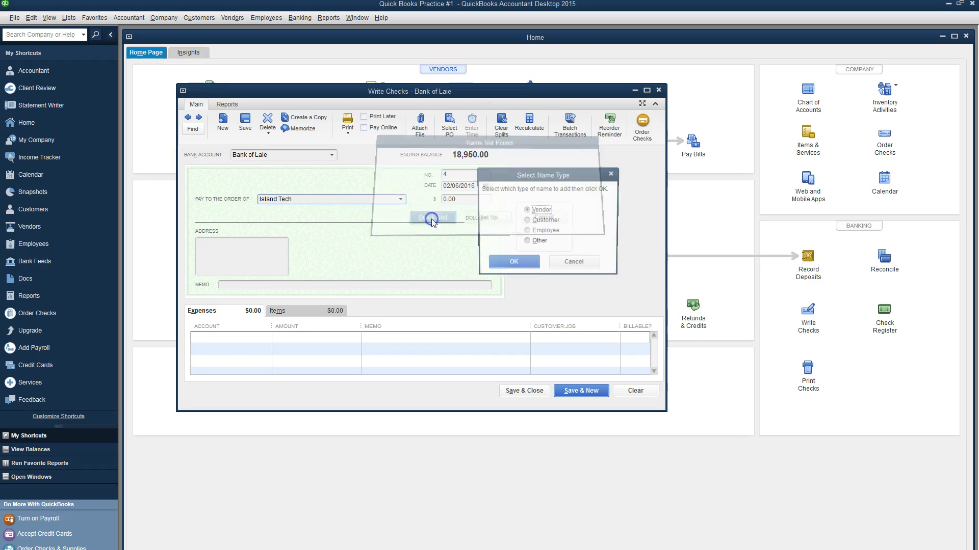
click(502, 263)
Step: Charge 2,000.00 to Computer and Internet Expenses, memo 'Internet setup, fiber line', and save check #4
click(254, 339)
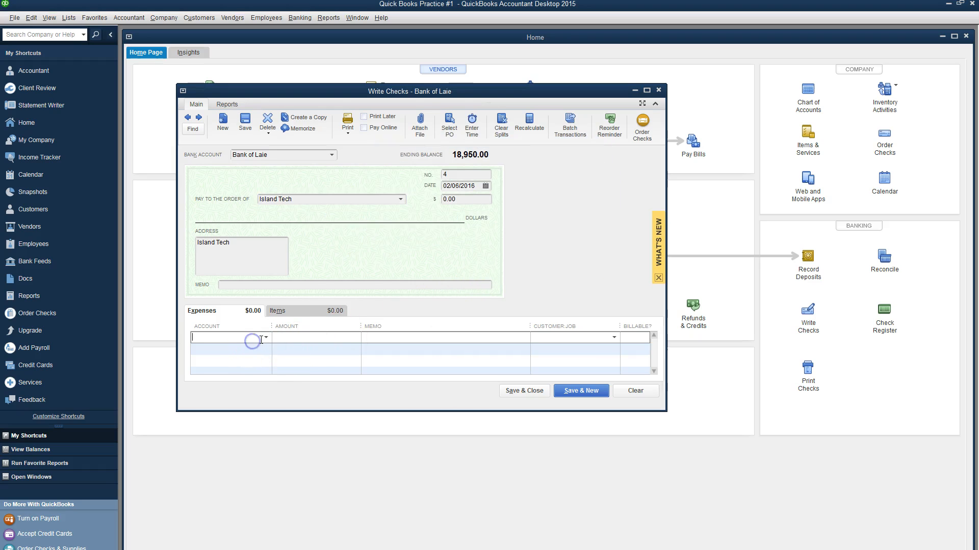
click(265, 337)
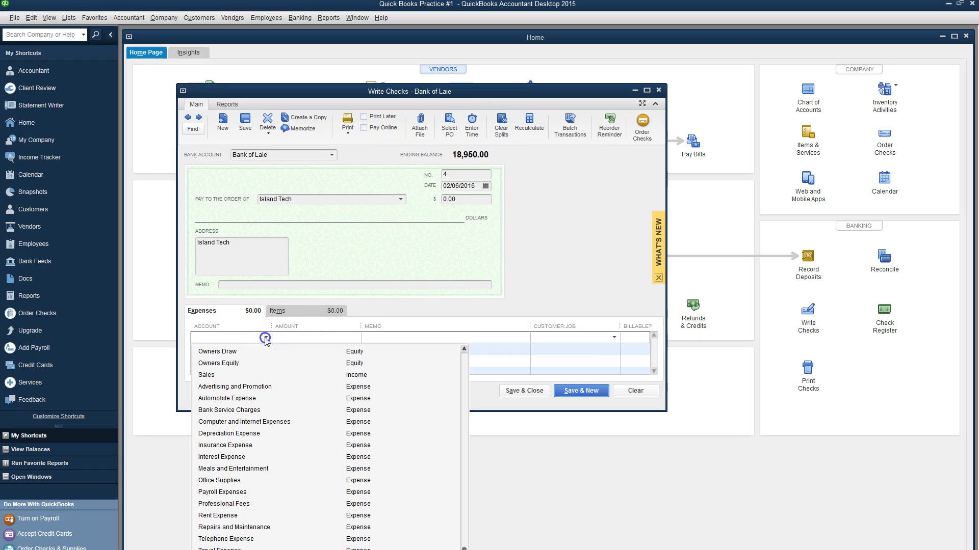
click(244, 422)
click(296, 337)
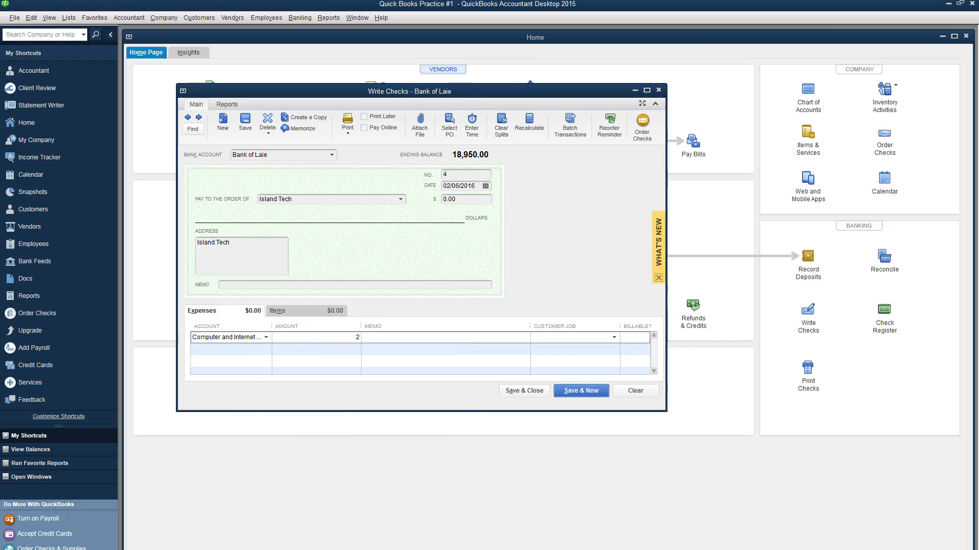
key(Tab)
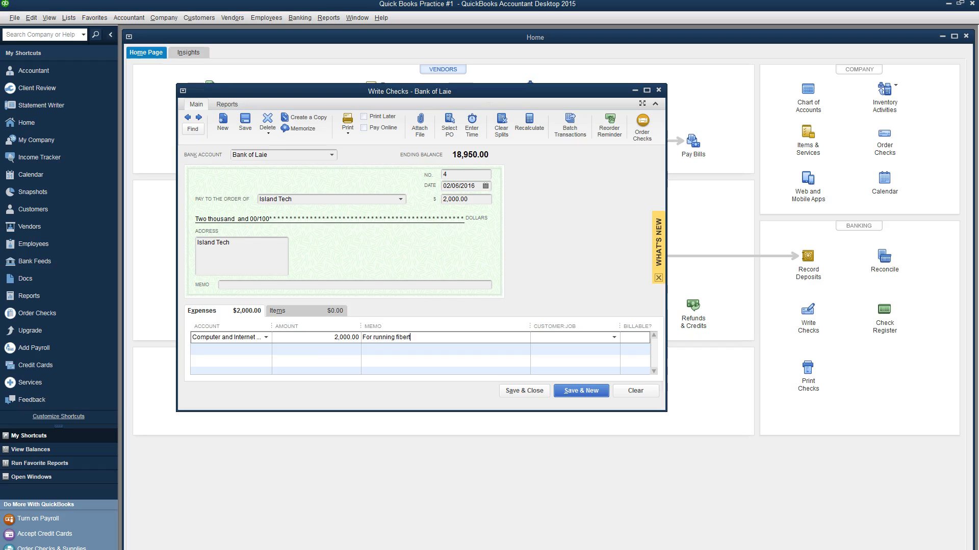
click(262, 284)
text(Internet setup, fiber line)
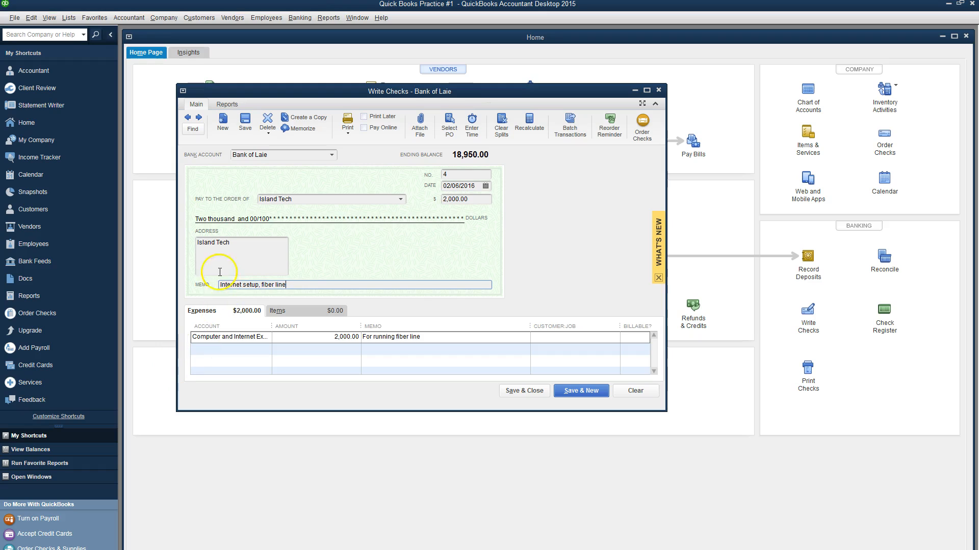
click(285, 286)
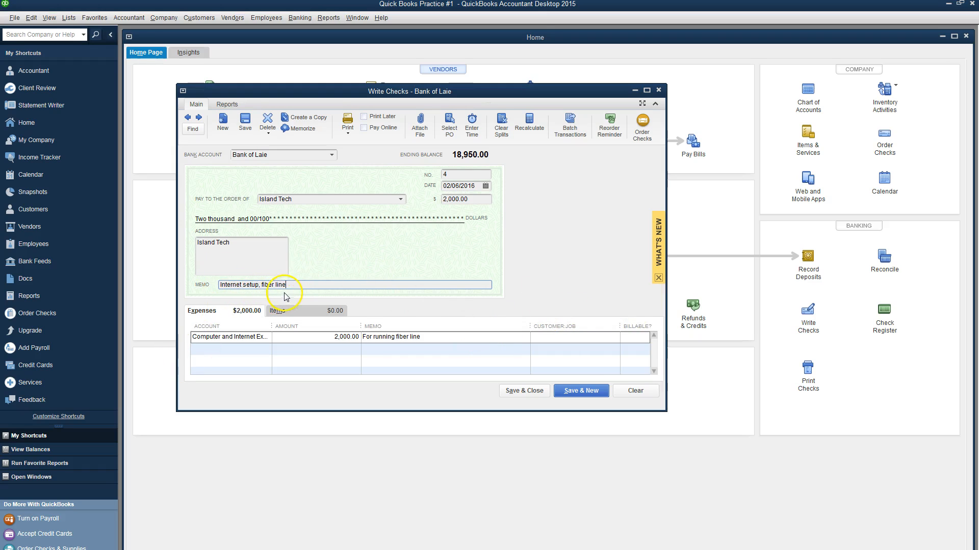
click(540, 395)
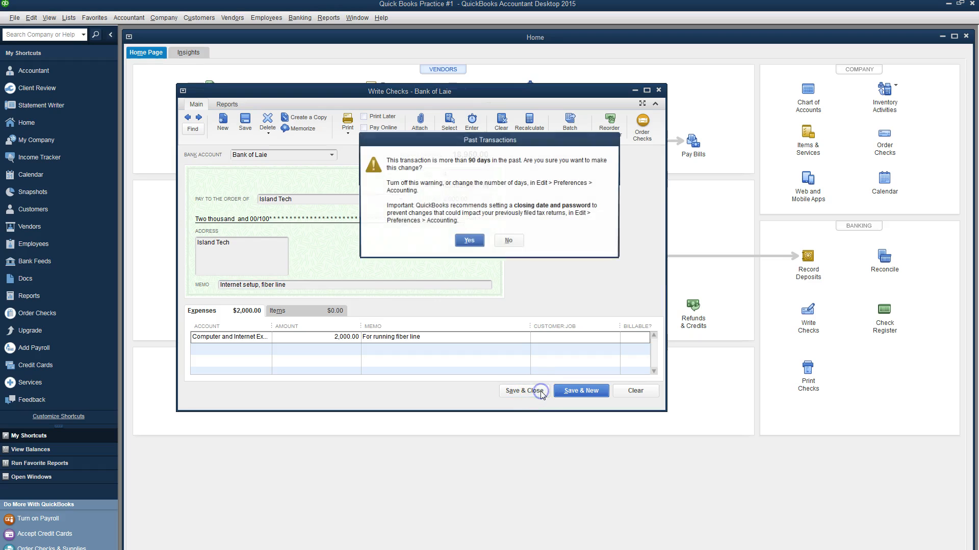
click(473, 243)
key(alt+Tab)
scroll(734, 240, down, 3)
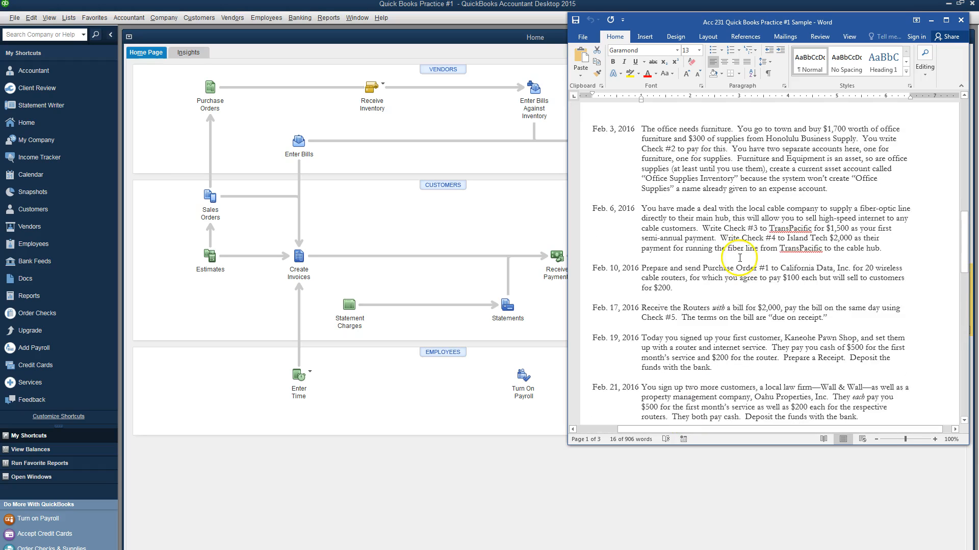
scroll(732, 239, down, 1)
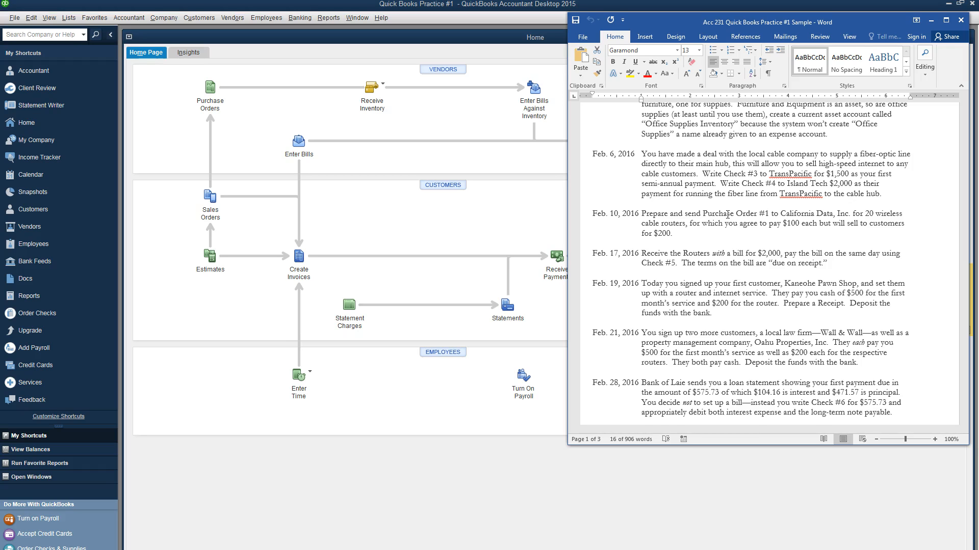
scroll(713, 285, down, 12)
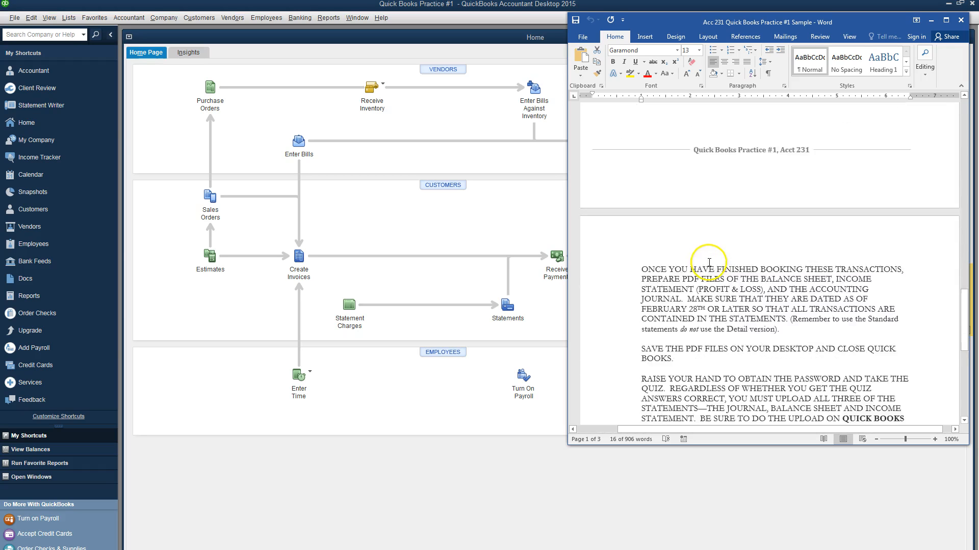
scroll(713, 284, down, 1)
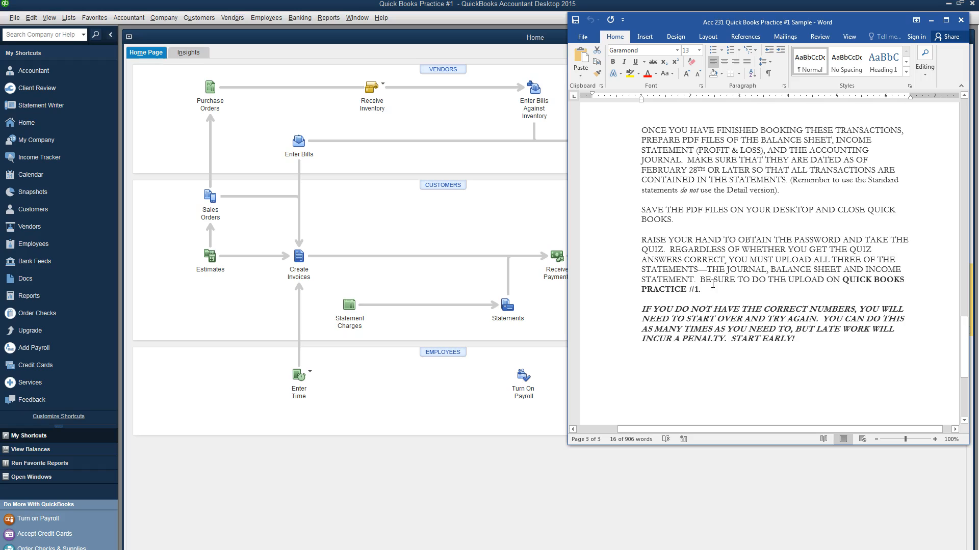
drag(760, 139, 684, 161)
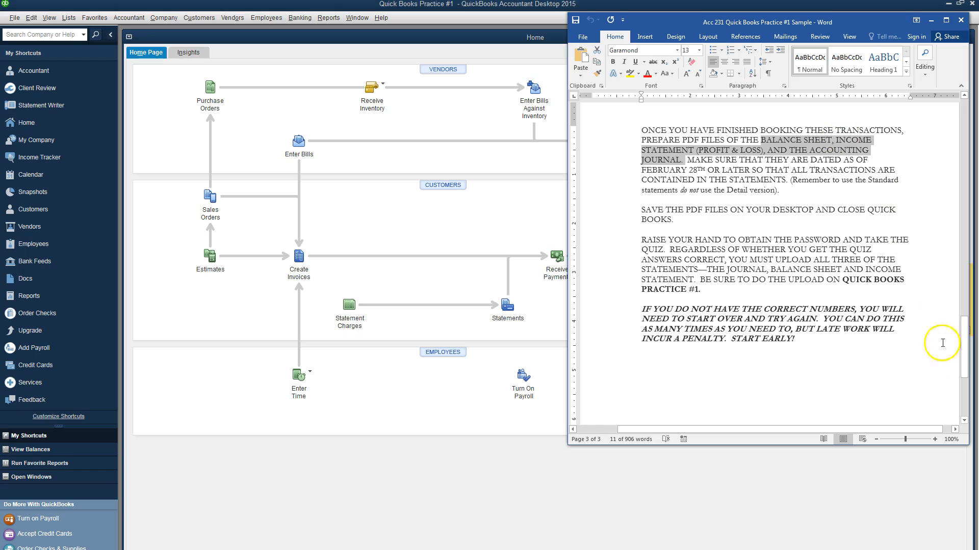
drag(967, 358, 958, 260)
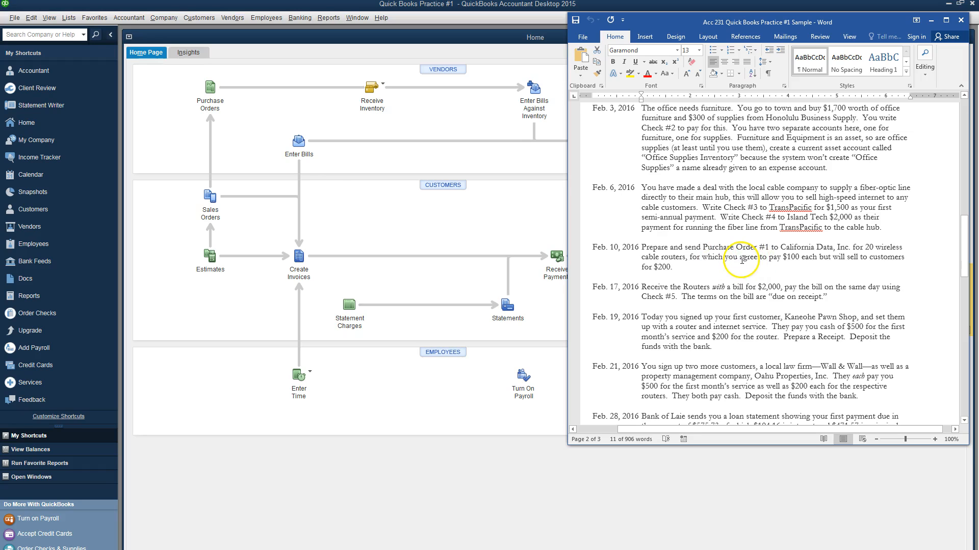
Step: Start a new purchase order dated 02/10/2016
click(210, 101)
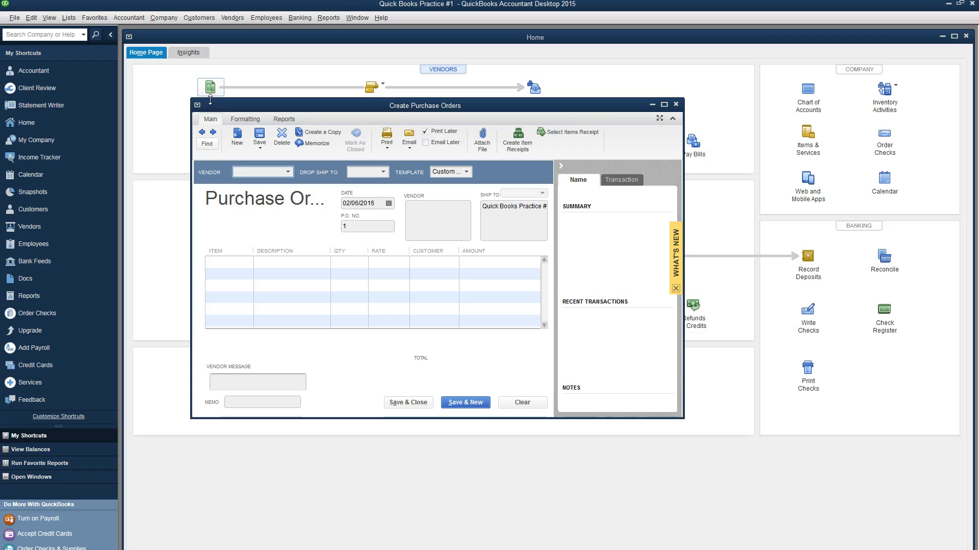
click(388, 202)
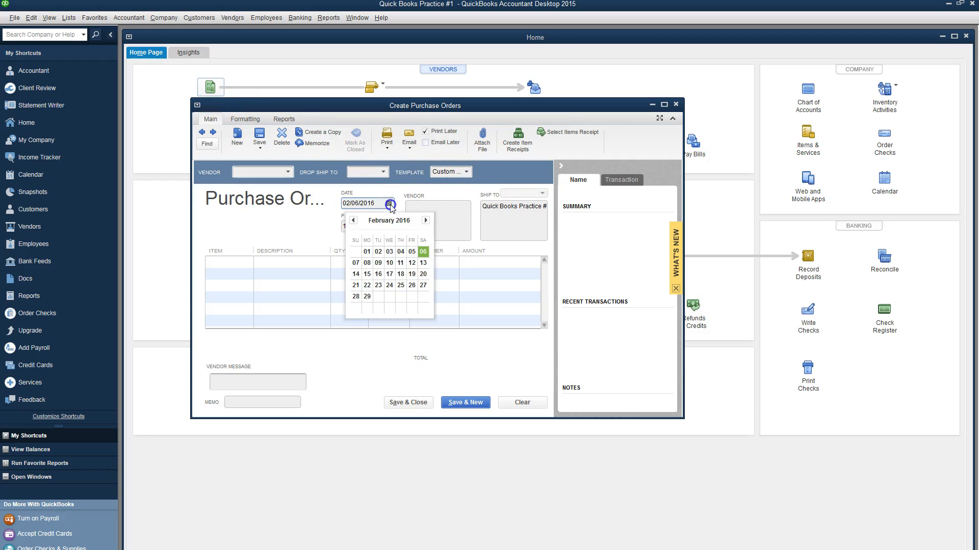
click(389, 263)
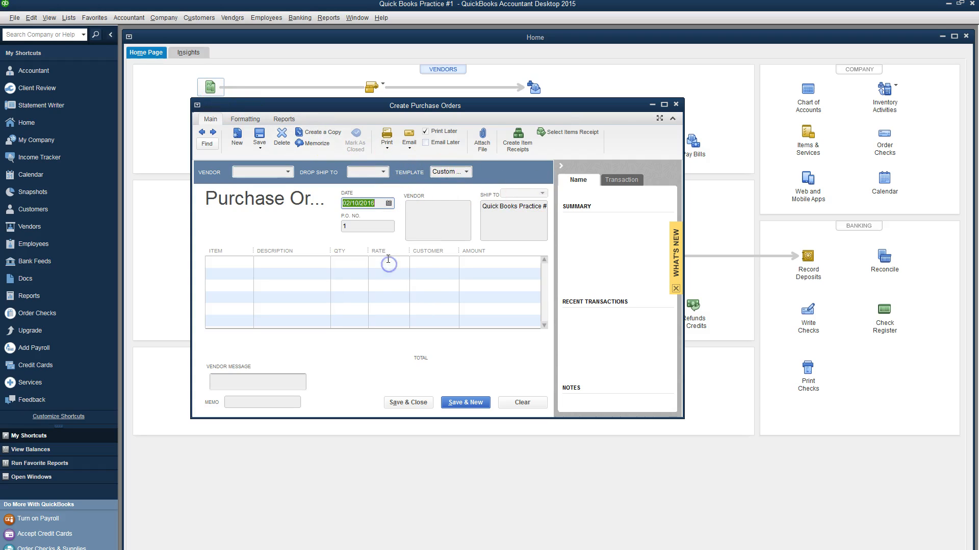
key(alt+Tab)
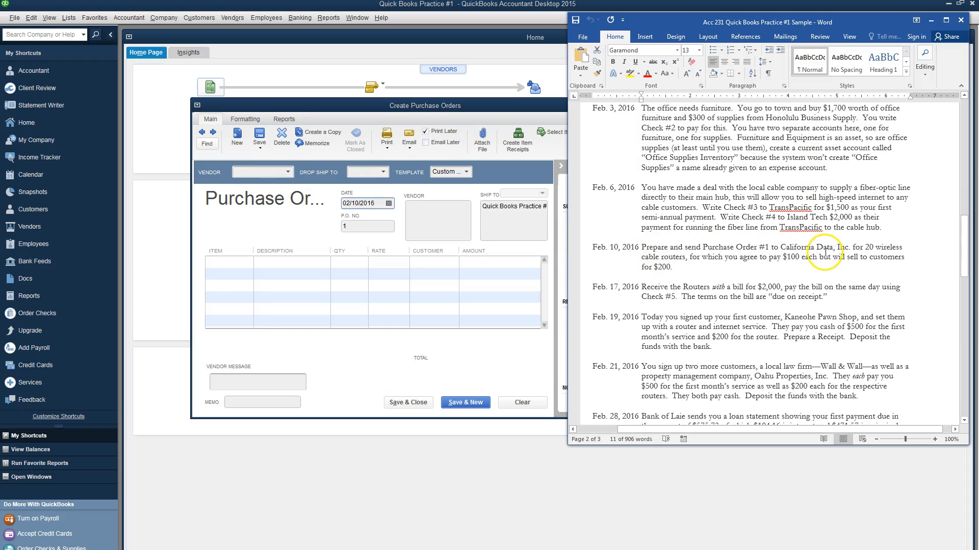
key(alt+Tab)
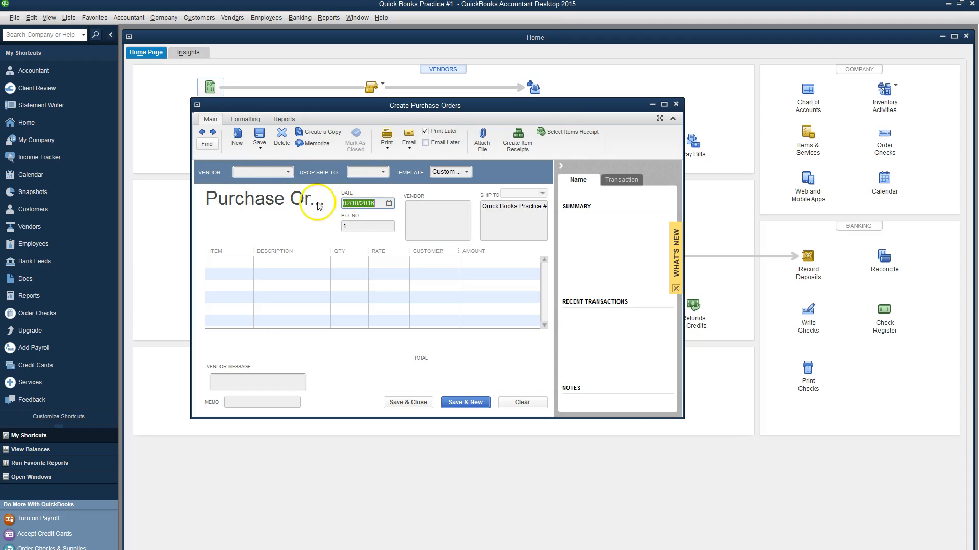
Step: Quick-add California Data Inc. as the order's vendor and widen the purchase order form
click(271, 173)
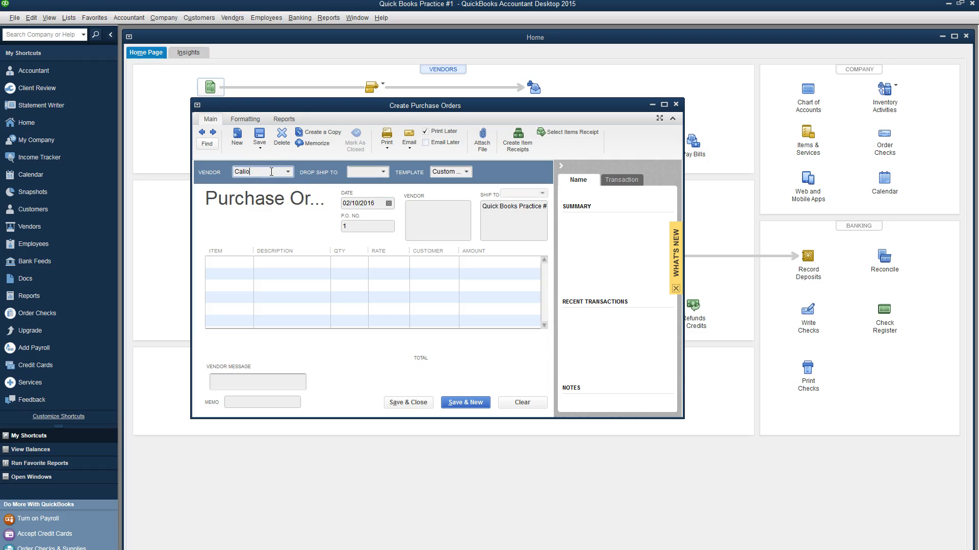
text(California Data Inc.)
click(425, 219)
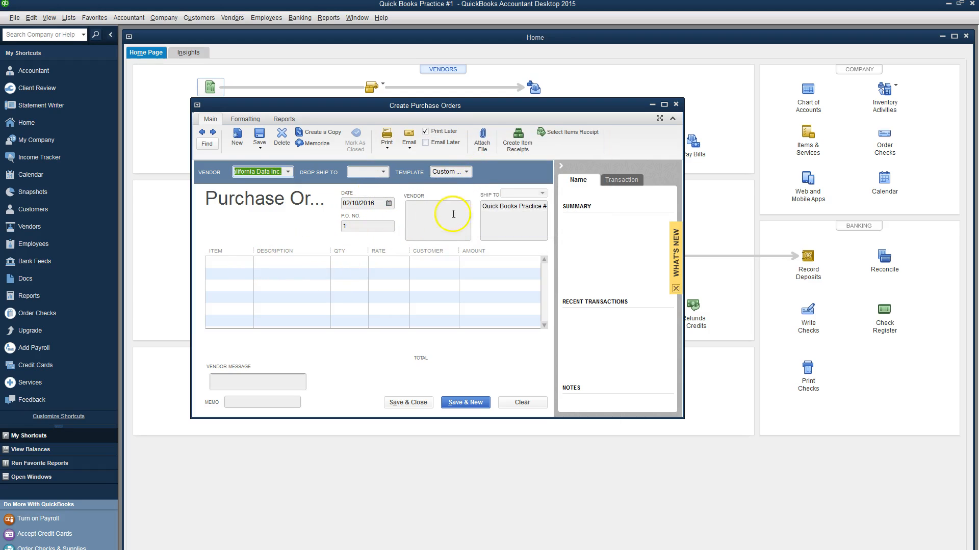
click(249, 265)
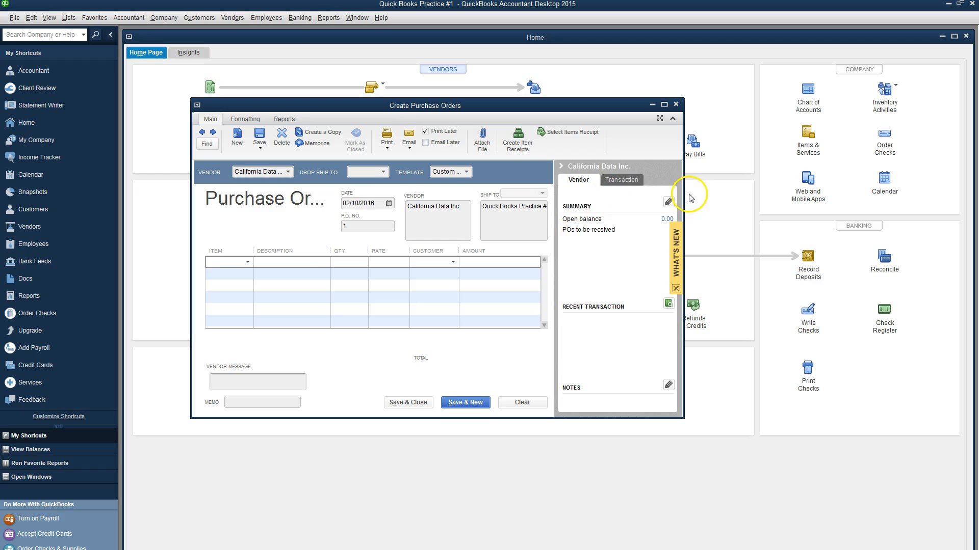
drag(683, 208, 793, 207)
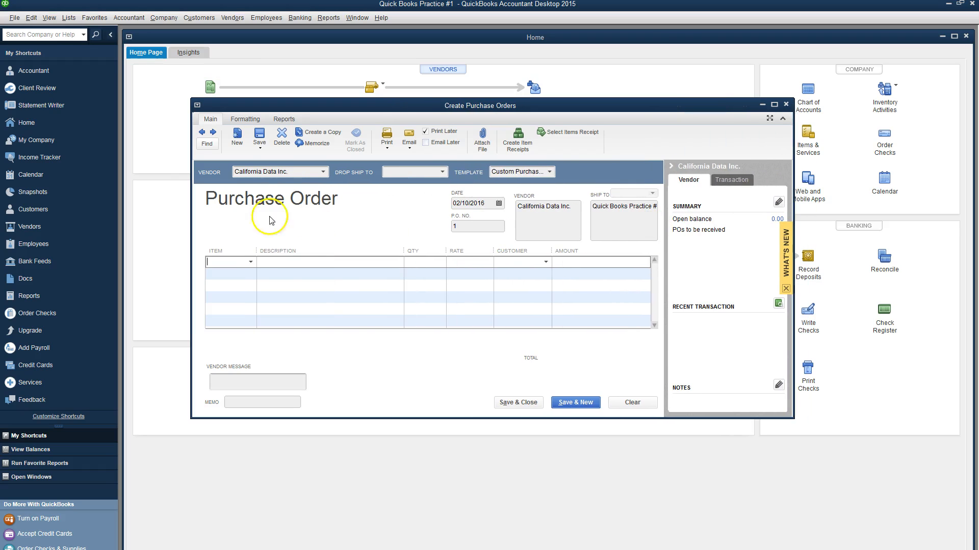
click(251, 263)
Step: Create inventory part 'Wireless Router' with descriptions, cost 100.00, sales price 200.00, income account Sales
click(244, 278)
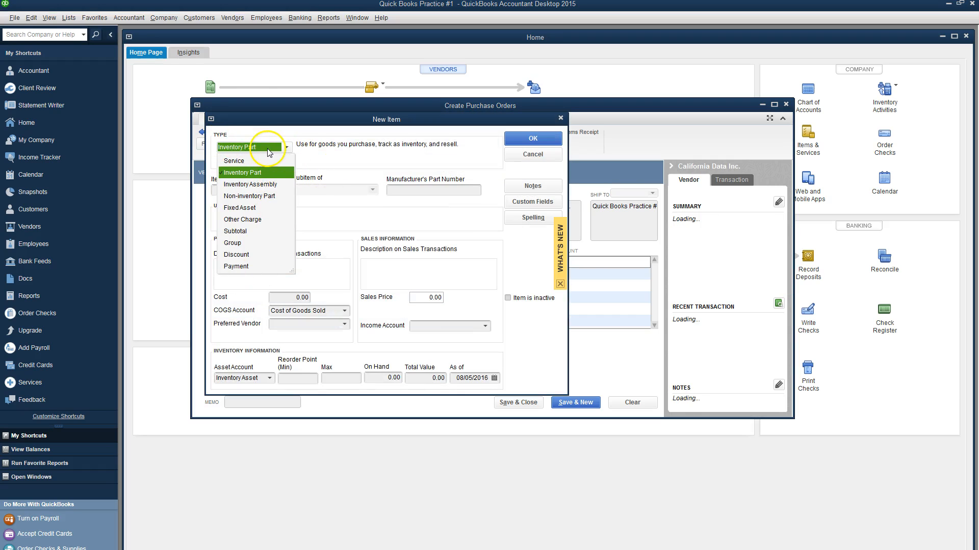
click(385, 163)
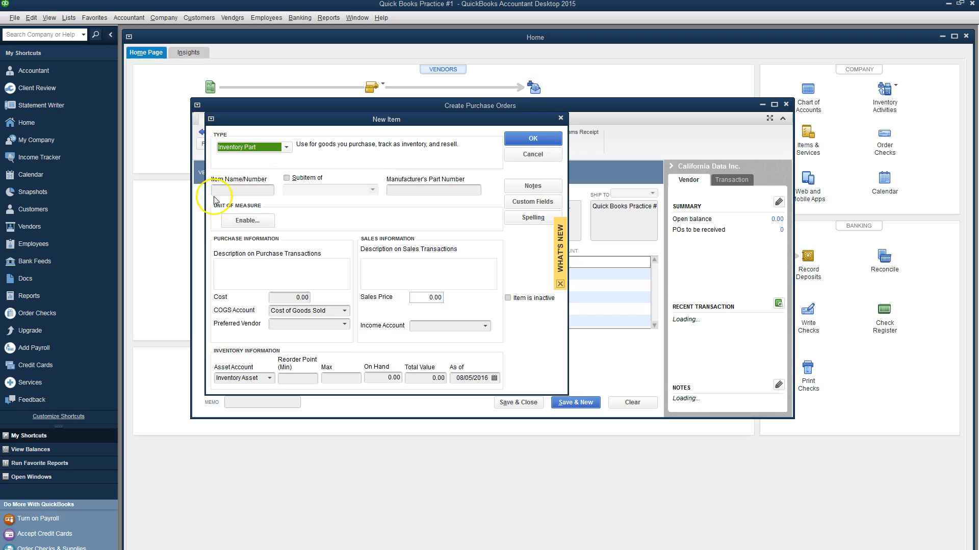
click(233, 192)
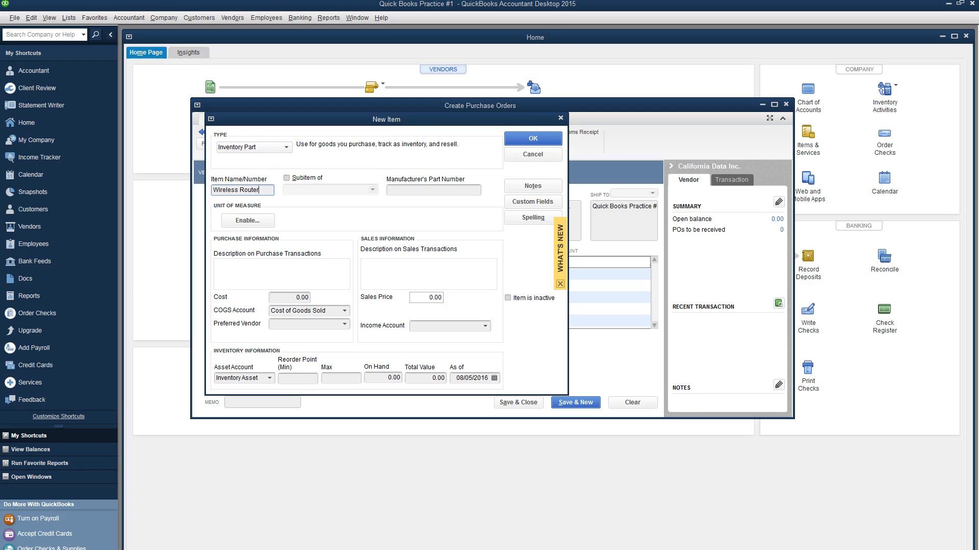
click(281, 268)
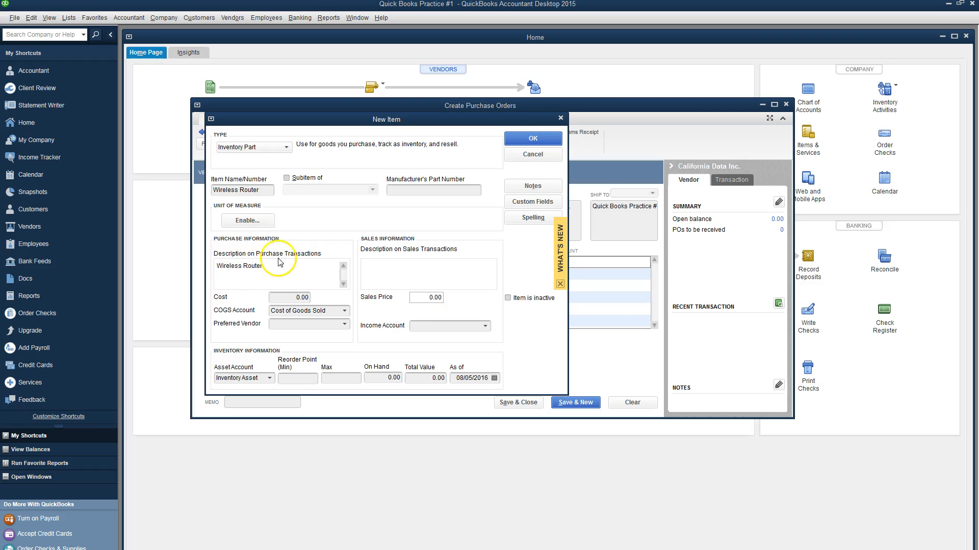
click(374, 268)
click(423, 264)
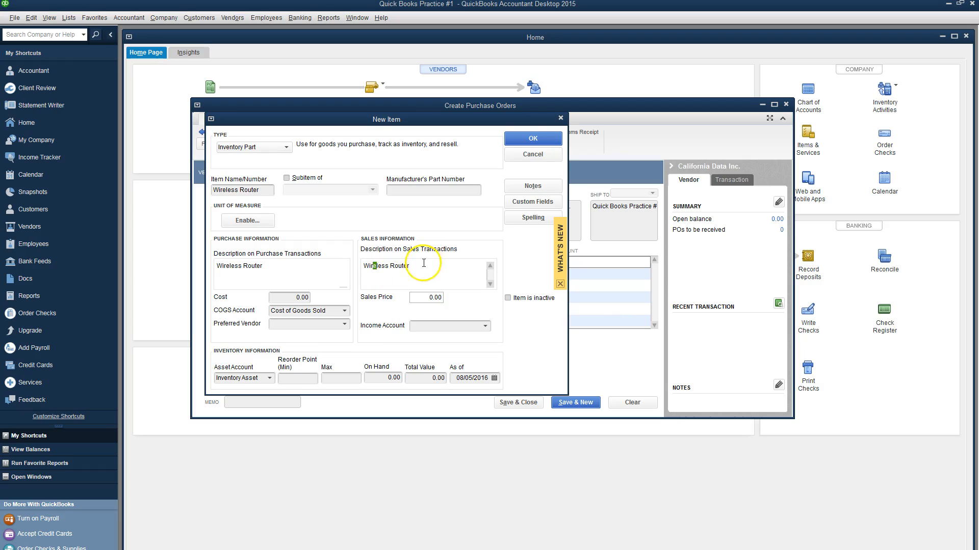
click(429, 271)
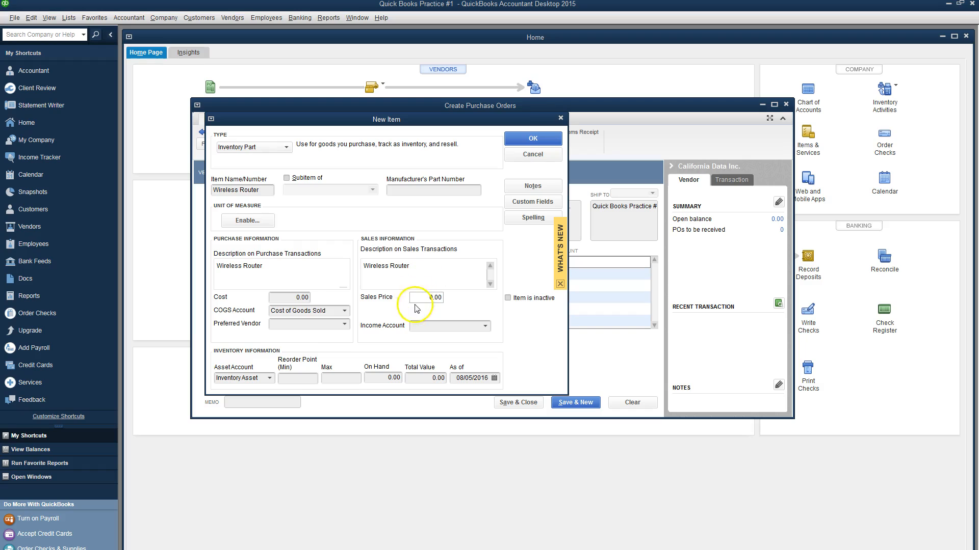
click(316, 299)
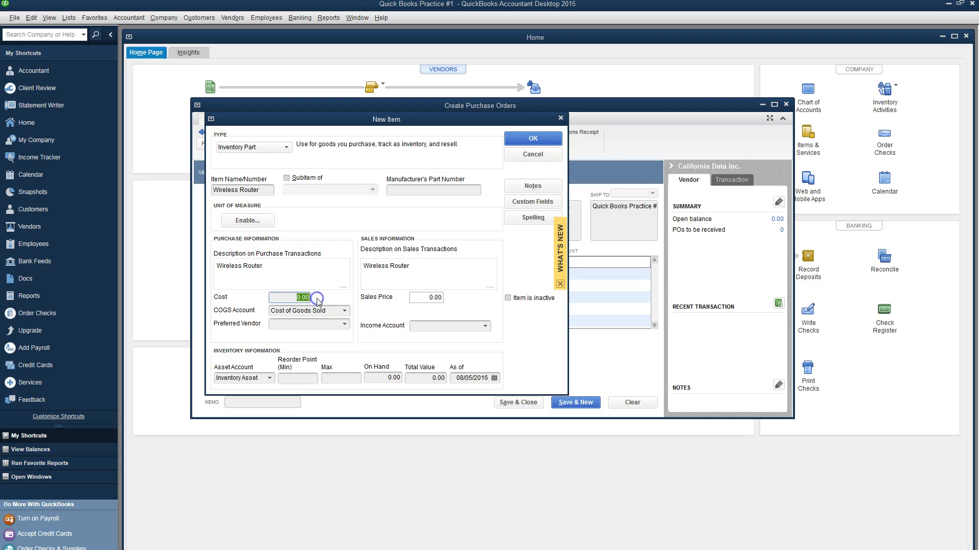
click(452, 302)
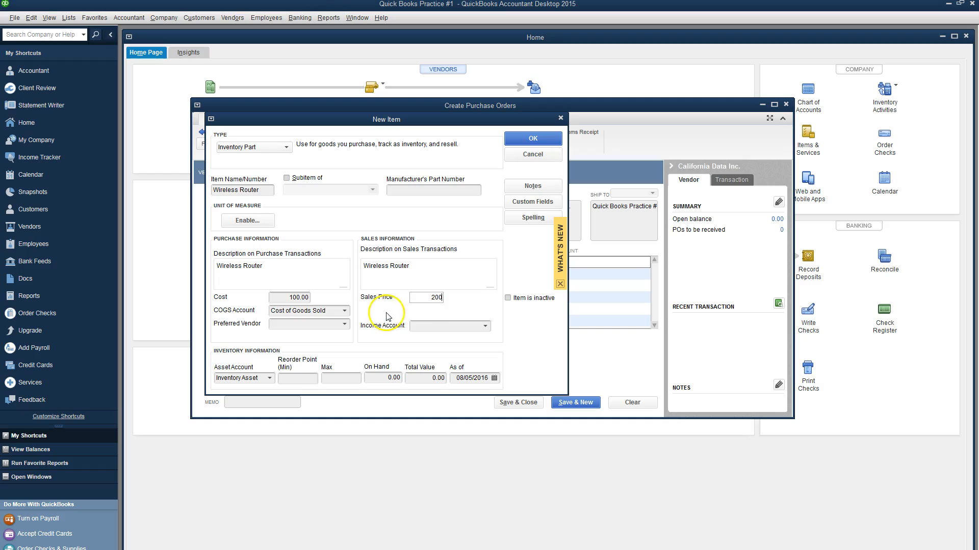
click(485, 327)
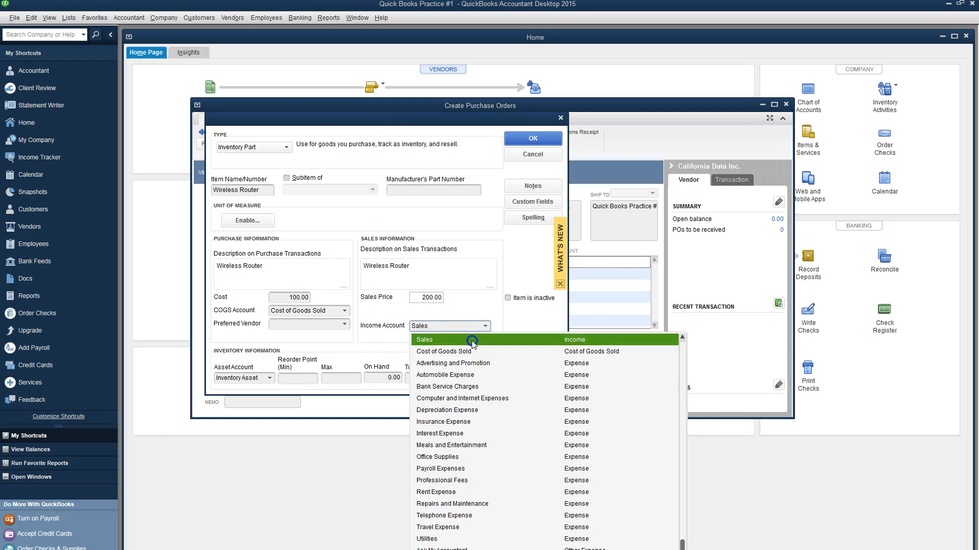
click(471, 340)
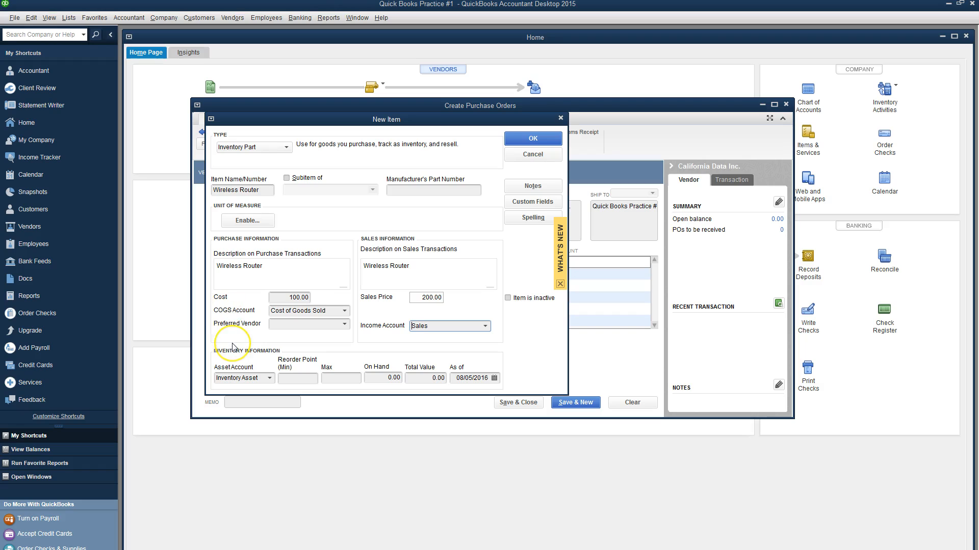
click(540, 141)
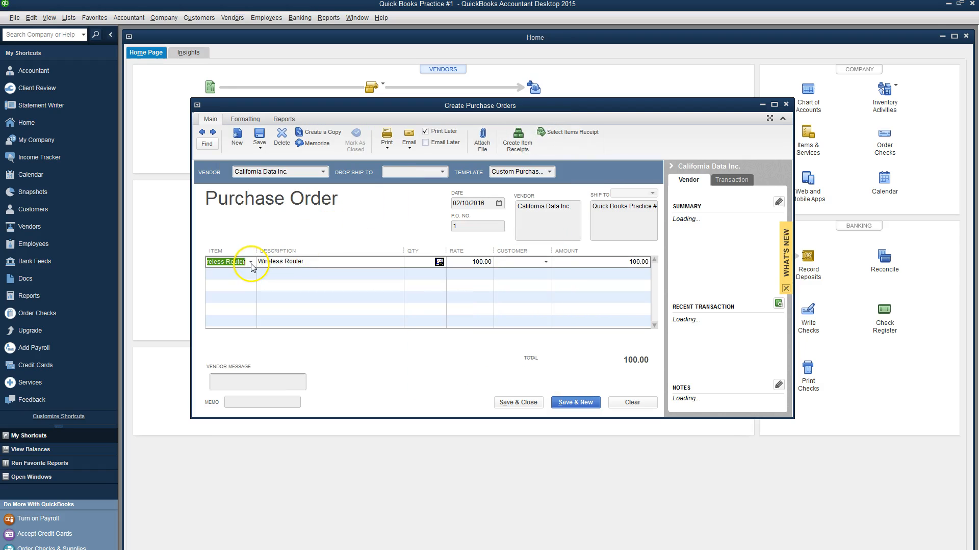
Step: Set quantity 20 (2,000.00), memo 'First Order of Routers', and save the order past the date warning
click(417, 262)
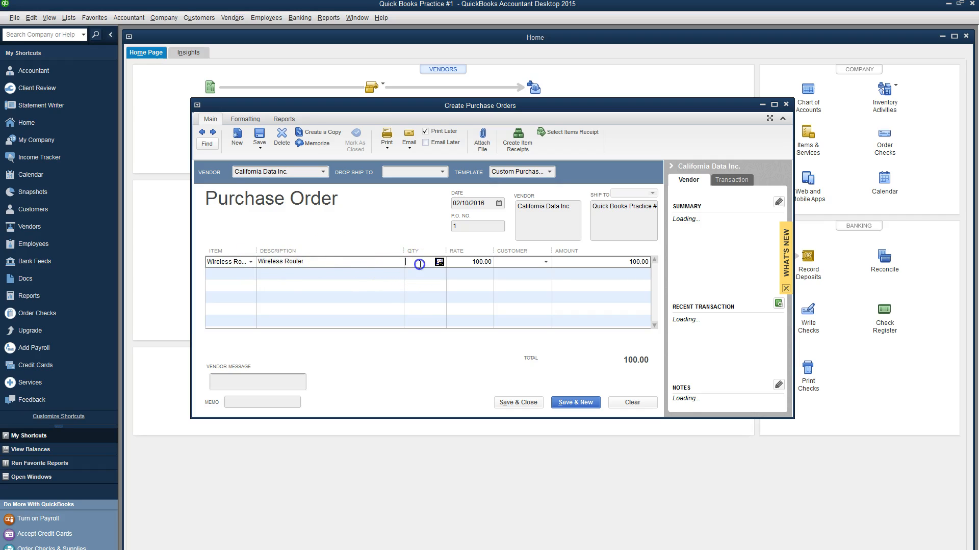
text(20)
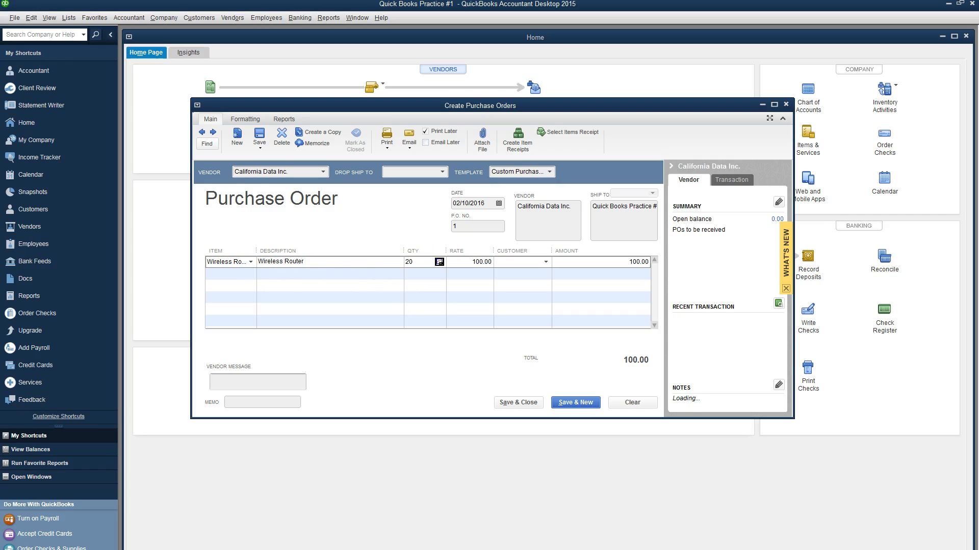
click(258, 381)
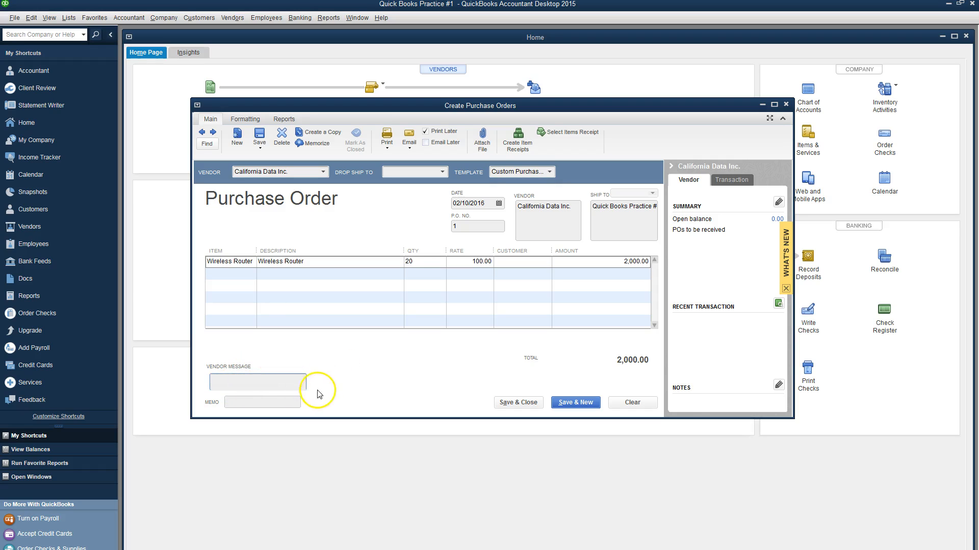
click(265, 403)
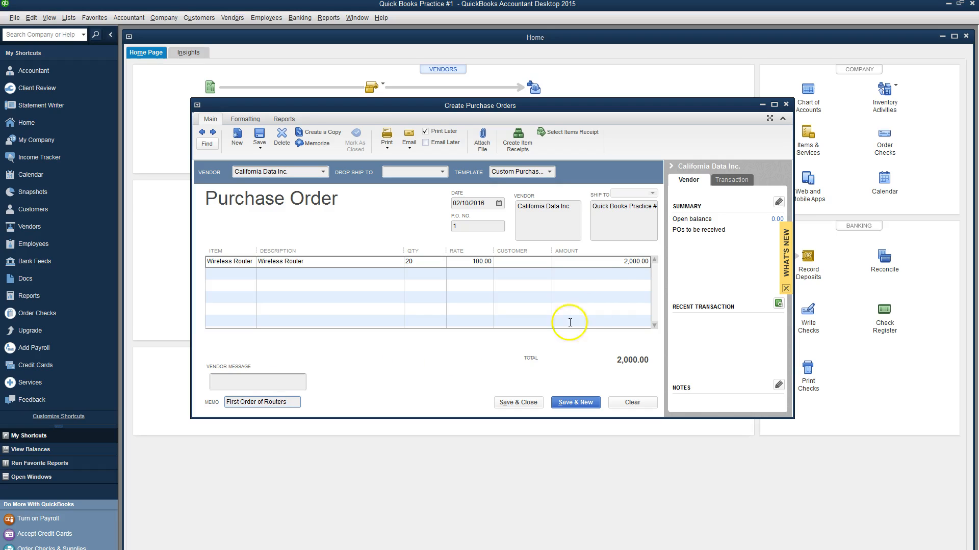
click(520, 404)
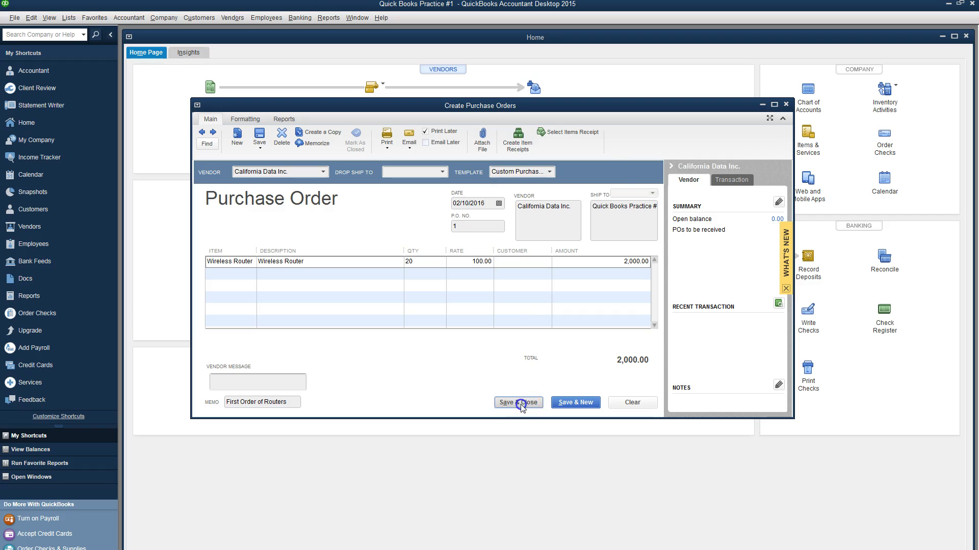
click(476, 243)
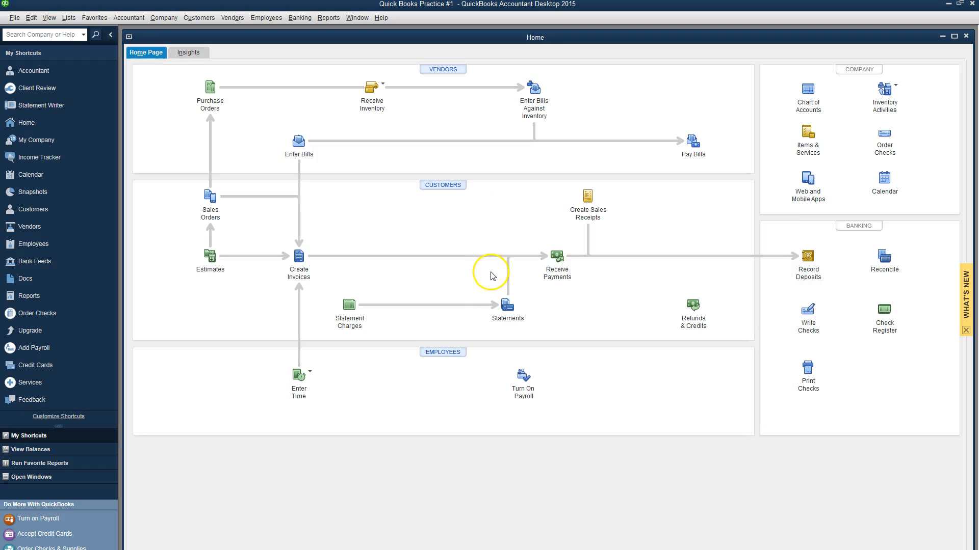
key(alt+Tab)
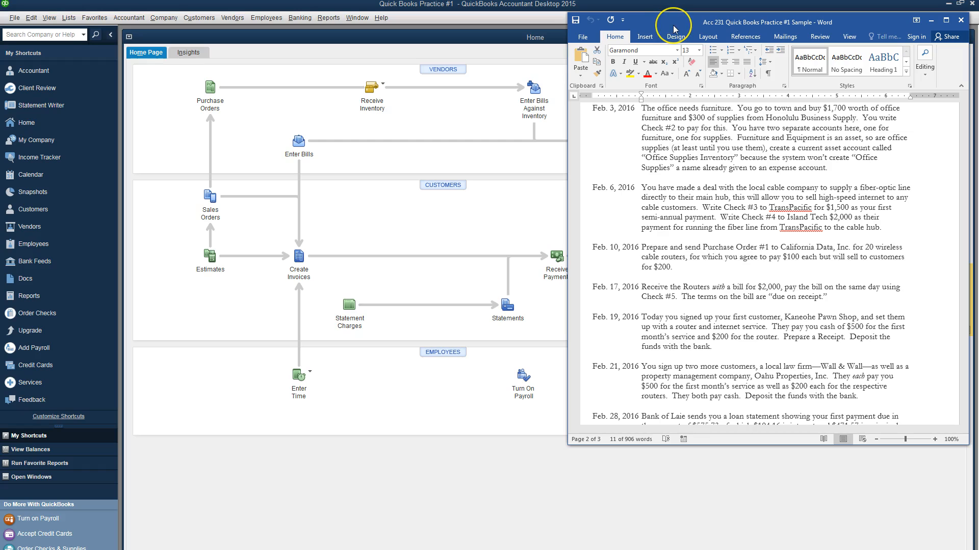
key(alt+Tab)
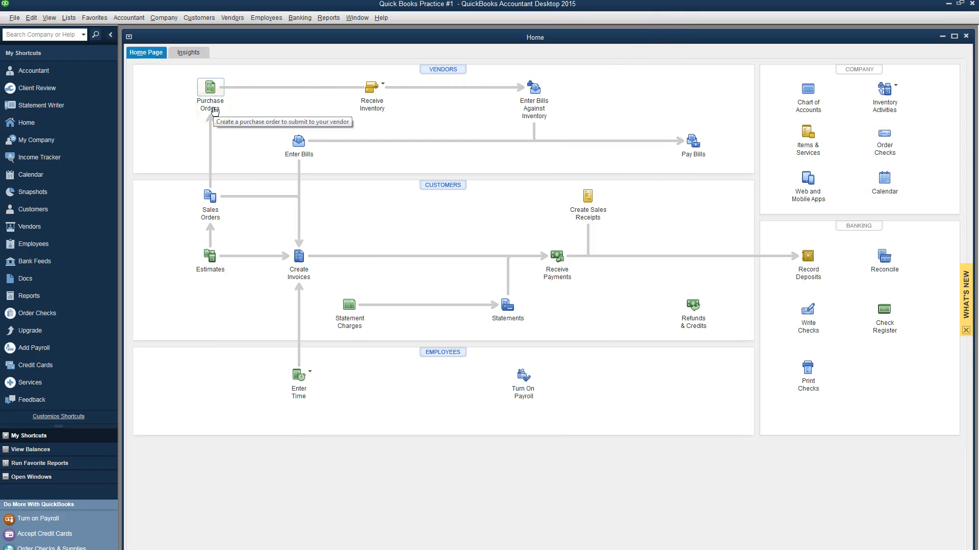
Step: Receive inventory with a bill from California Data Inc. against purchase order 1
click(371, 98)
click(391, 94)
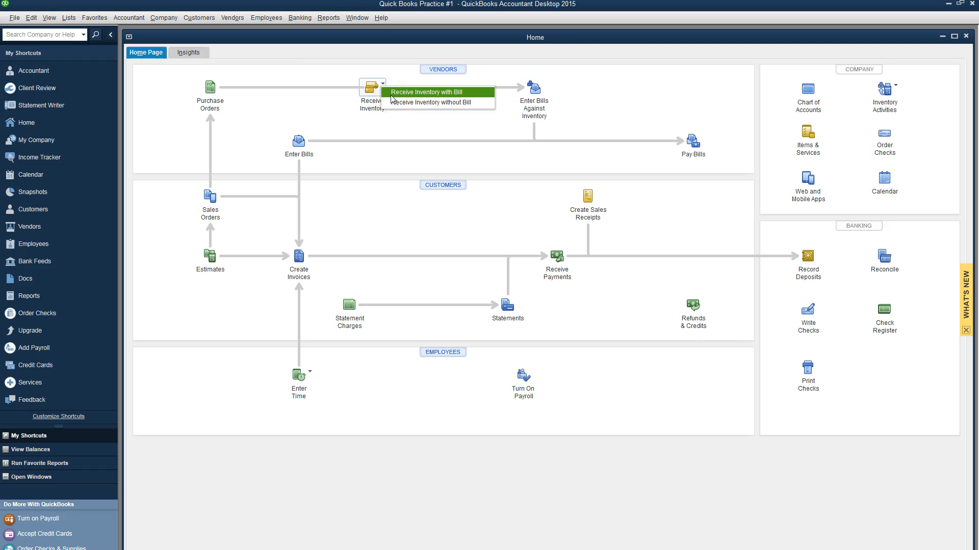
click(391, 95)
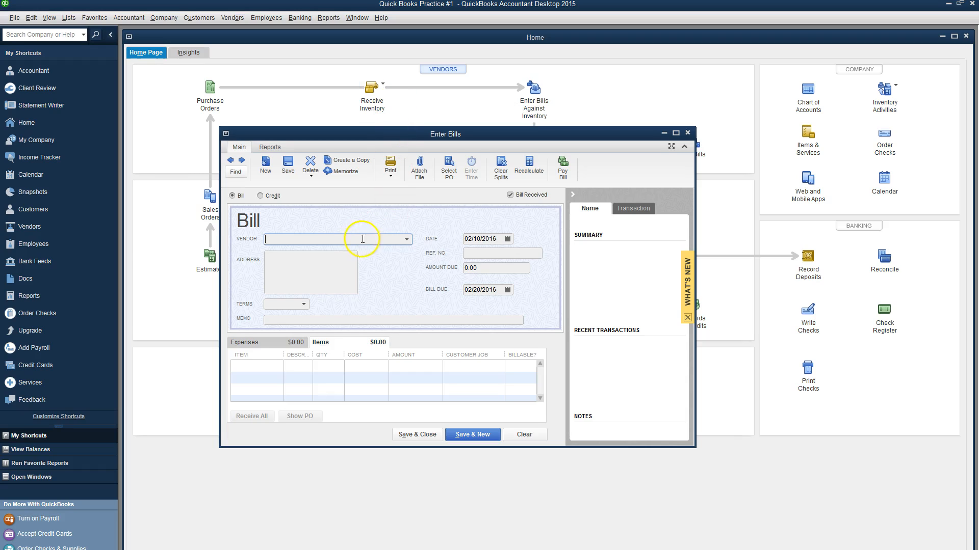
click(407, 239)
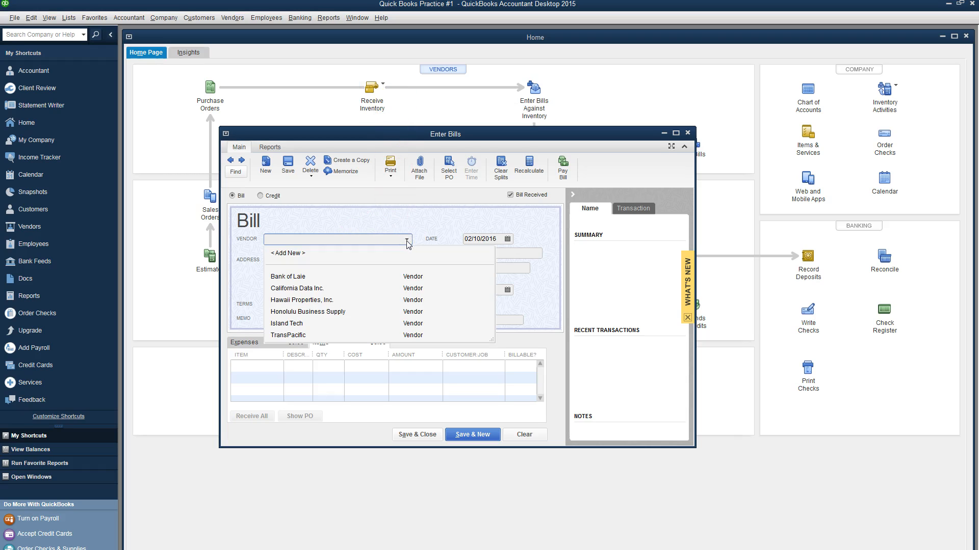
click(321, 290)
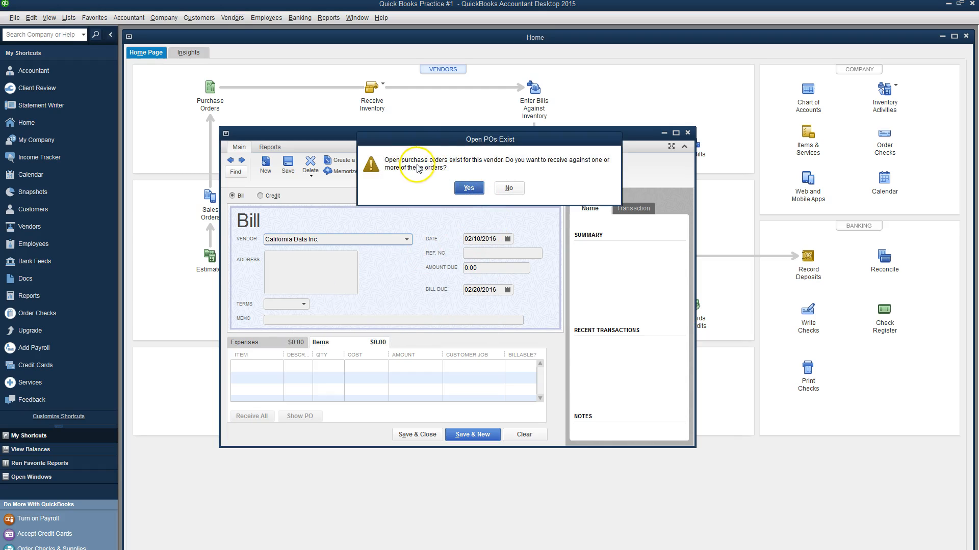
click(468, 188)
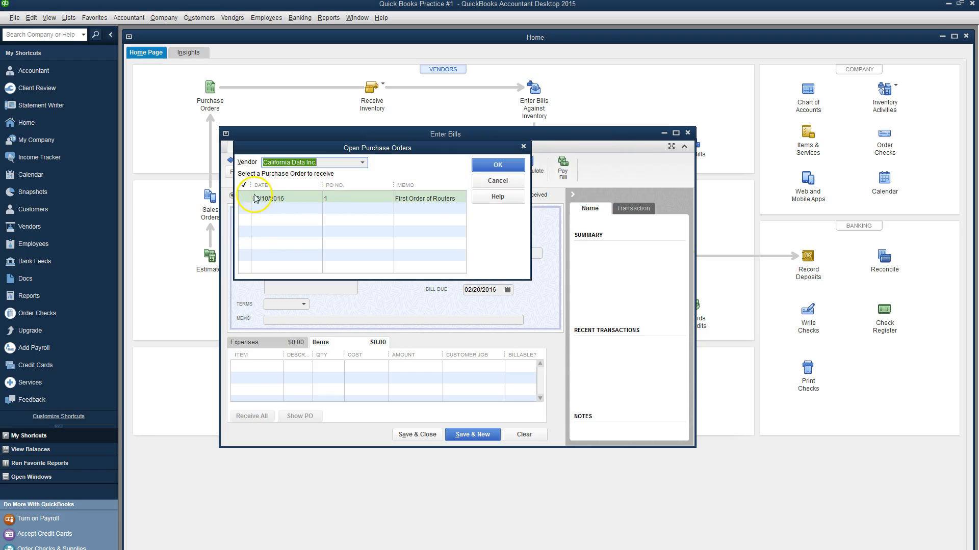
click(243, 200)
click(498, 168)
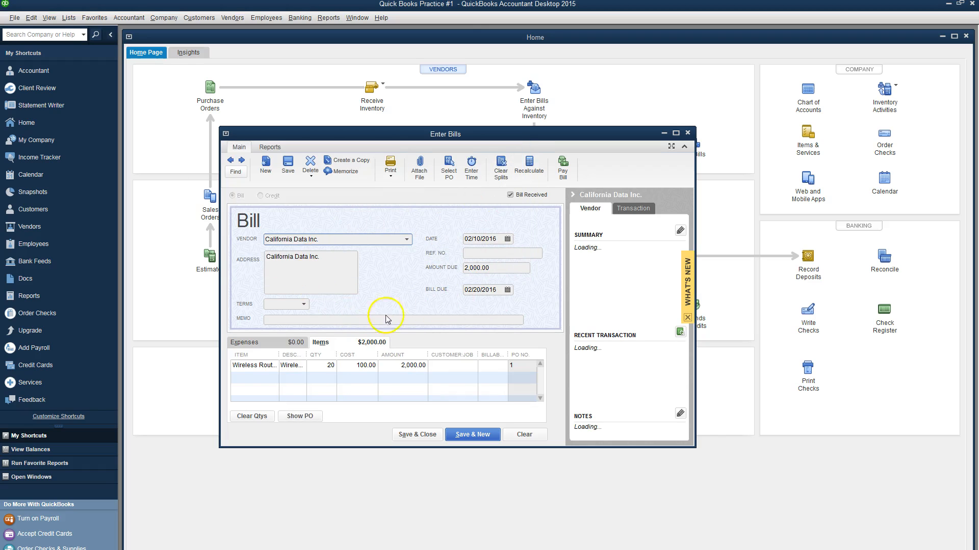
Step: Date the bill 02/17/2016, due on receipt, with memo 'Bill for Routers', and save it
click(508, 239)
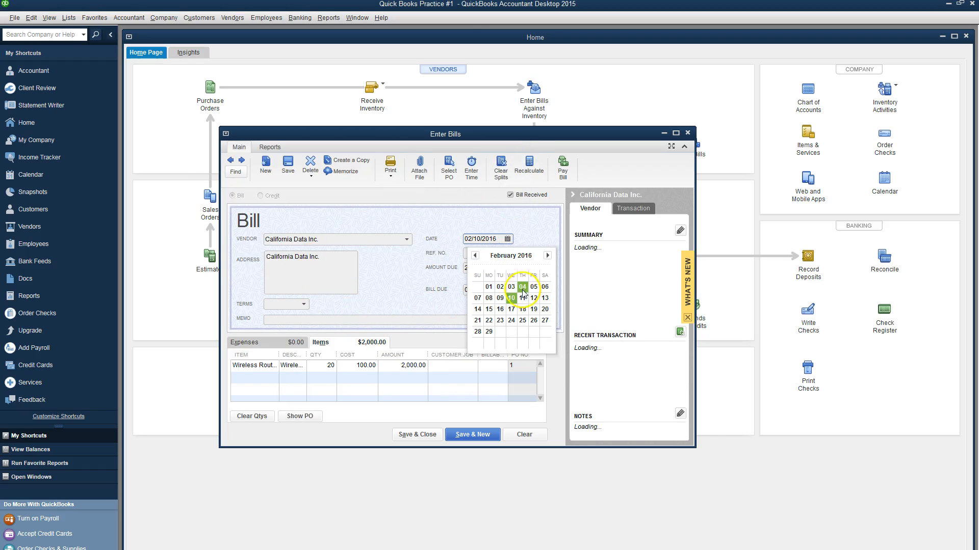
click(510, 310)
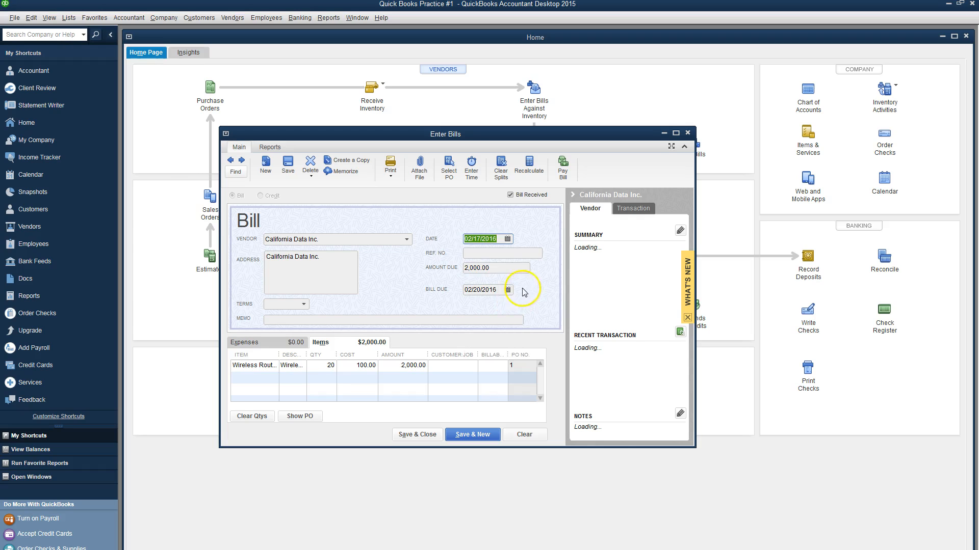
click(304, 305)
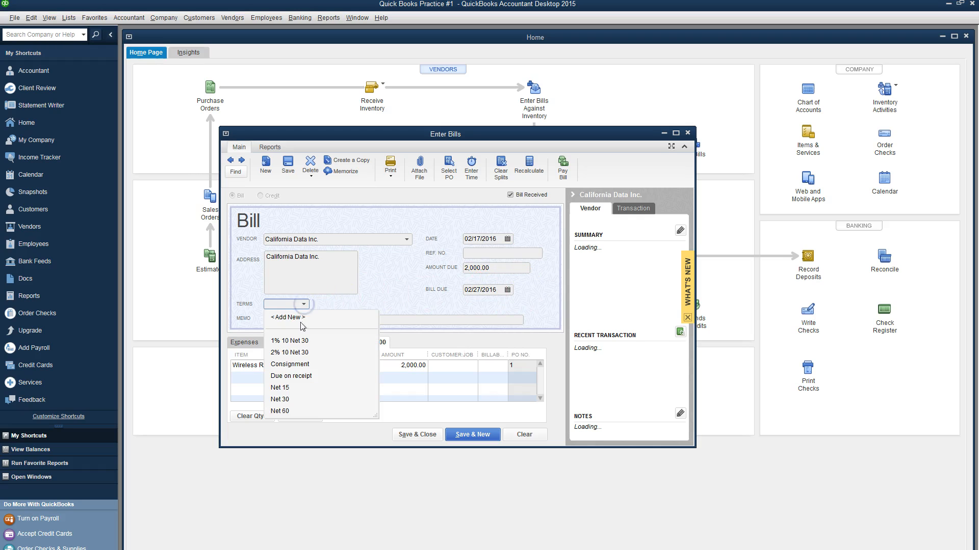
click(300, 376)
click(299, 320)
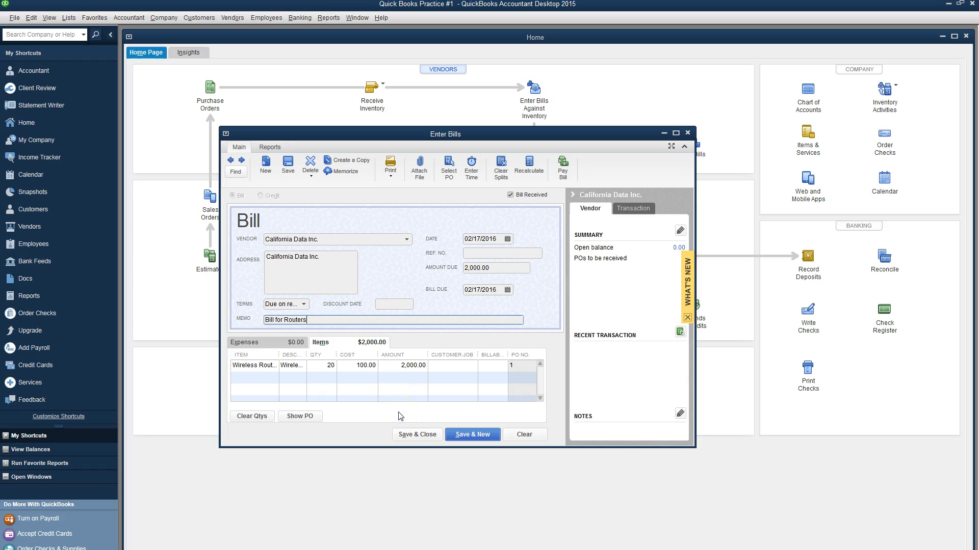
click(429, 437)
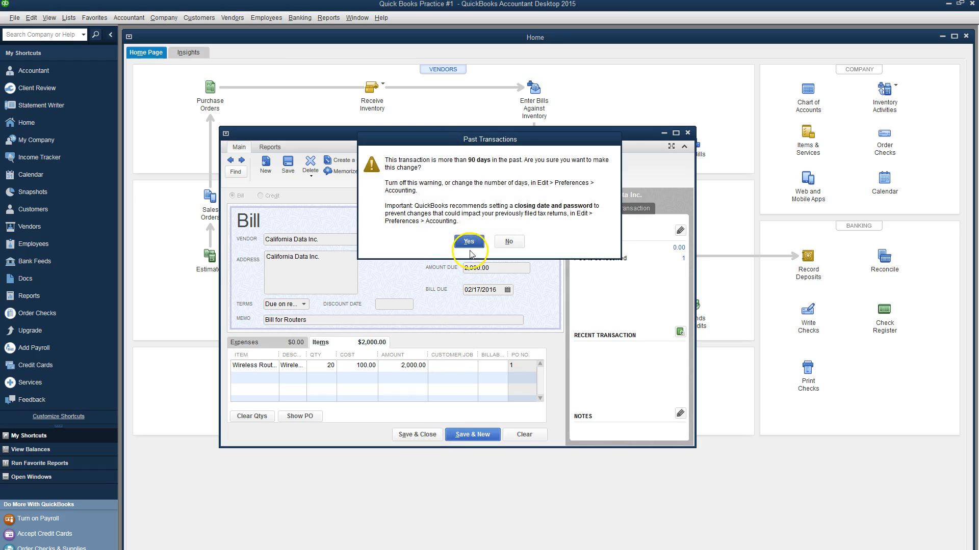
click(469, 243)
click(437, 195)
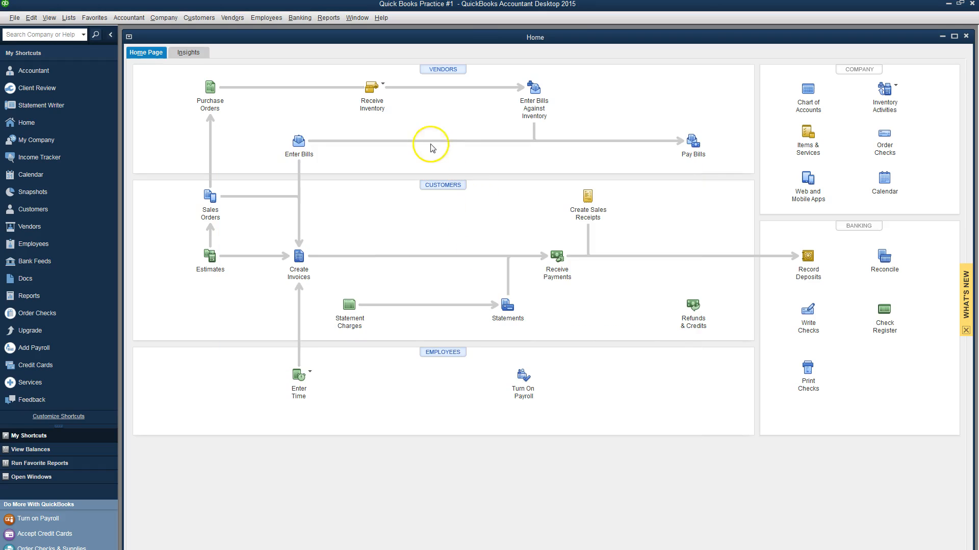
Step: Pay the California Data Inc. bill from Bank of Laie, assigning check number 5
click(693, 142)
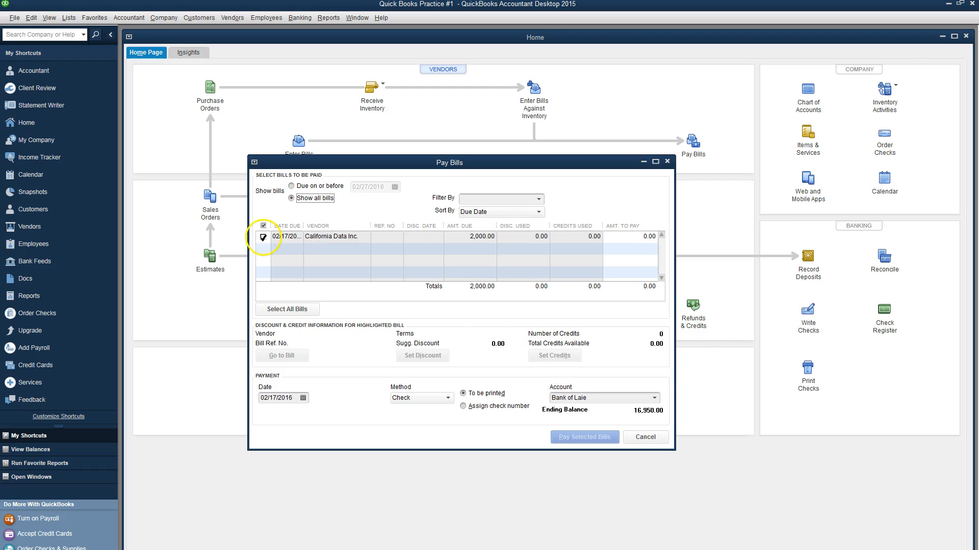
click(263, 238)
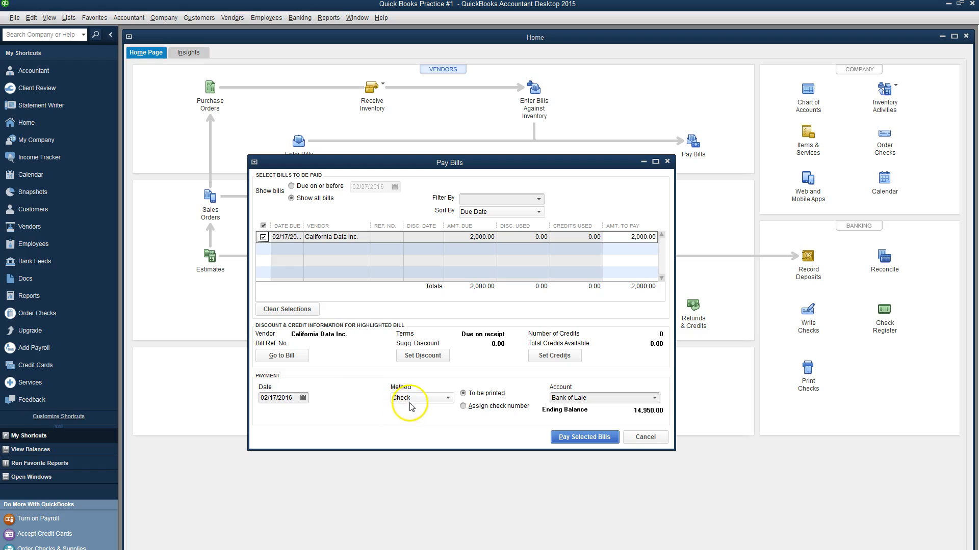
click(464, 407)
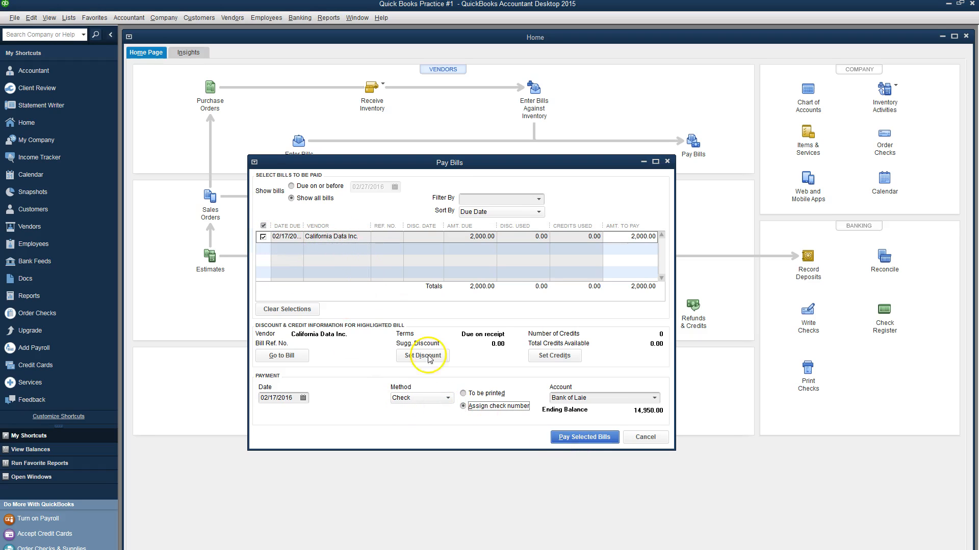
click(593, 437)
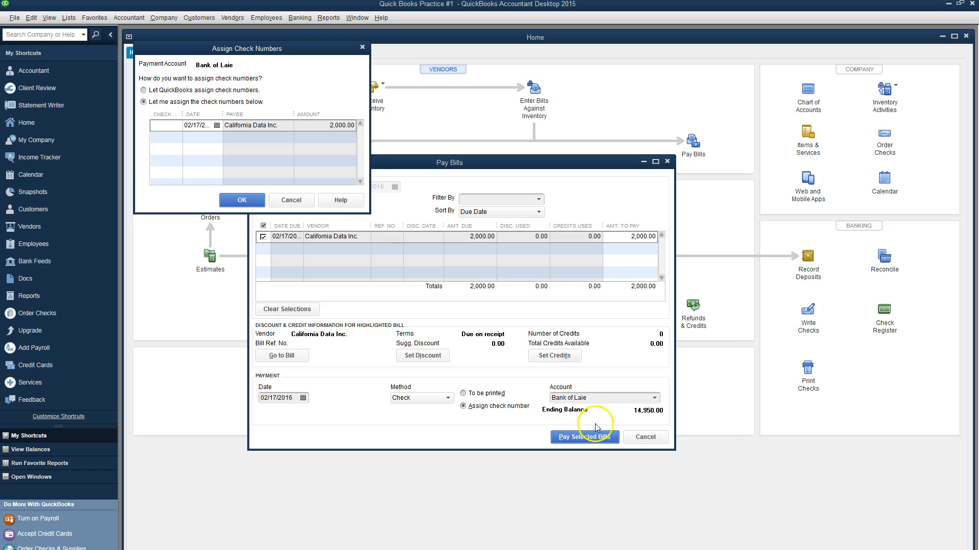
click(181, 129)
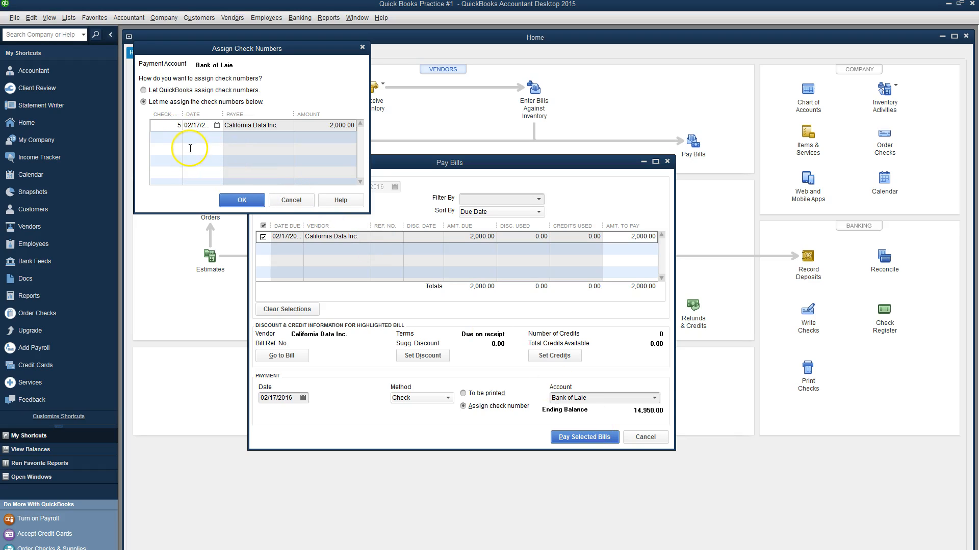
click(242, 200)
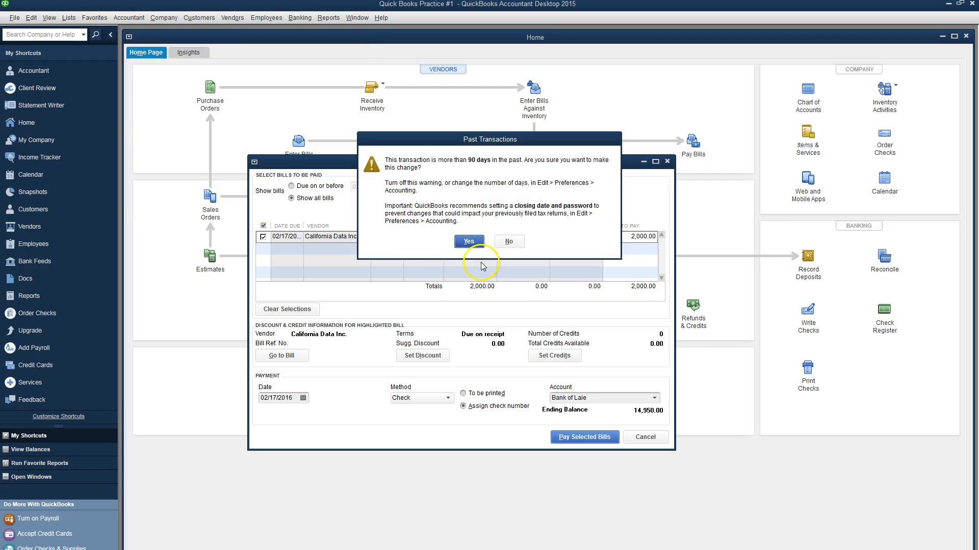
click(469, 242)
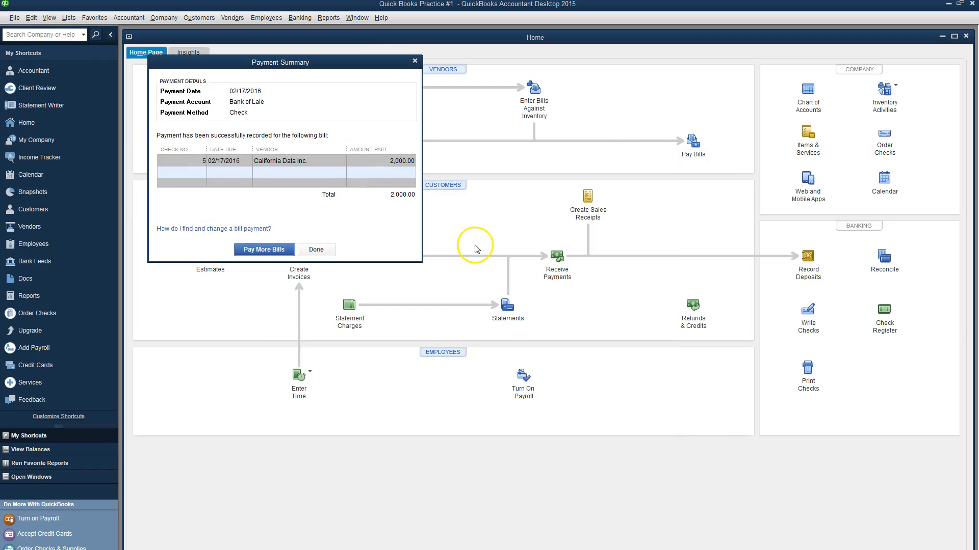
click(316, 249)
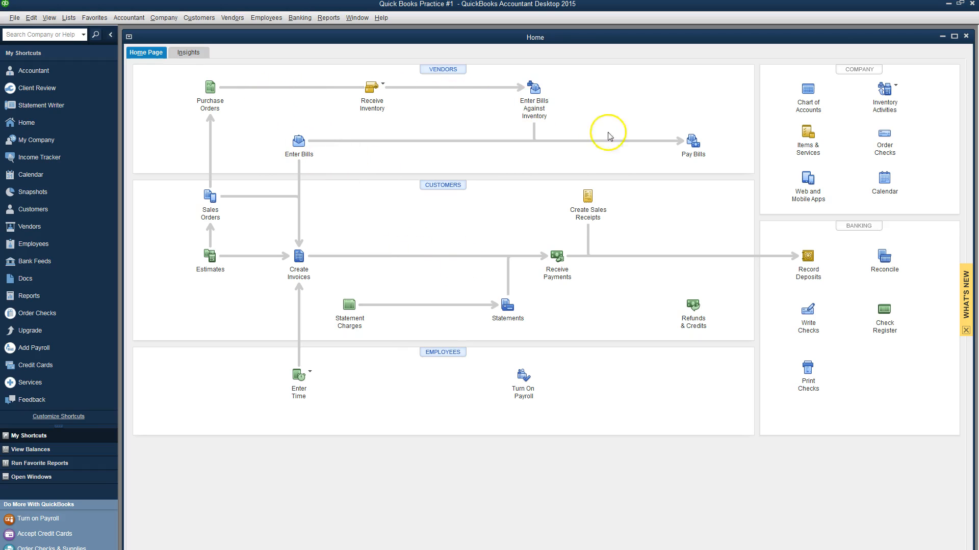
Step: Look back at Bill Payment check 5 in Write Checks, then switch to the Word instructions
click(808, 274)
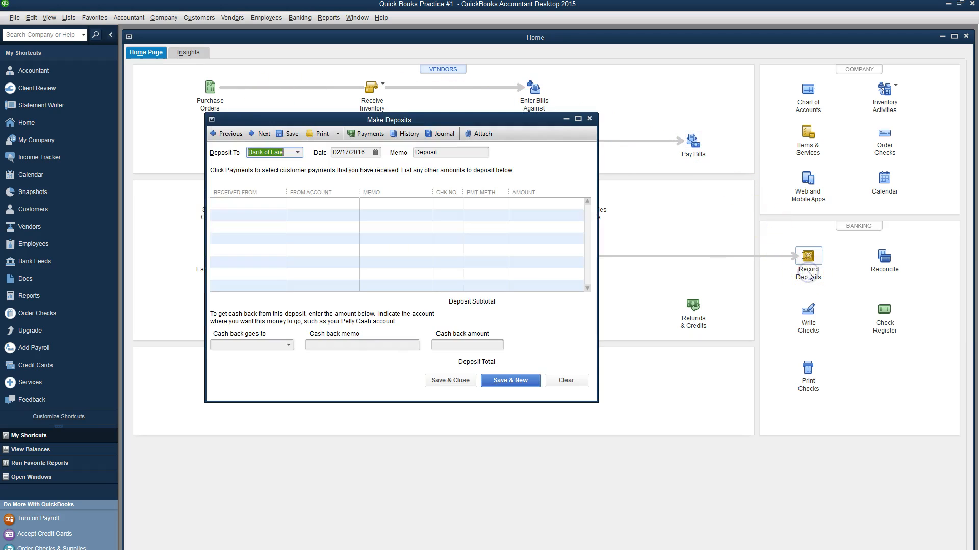
click(590, 118)
click(809, 321)
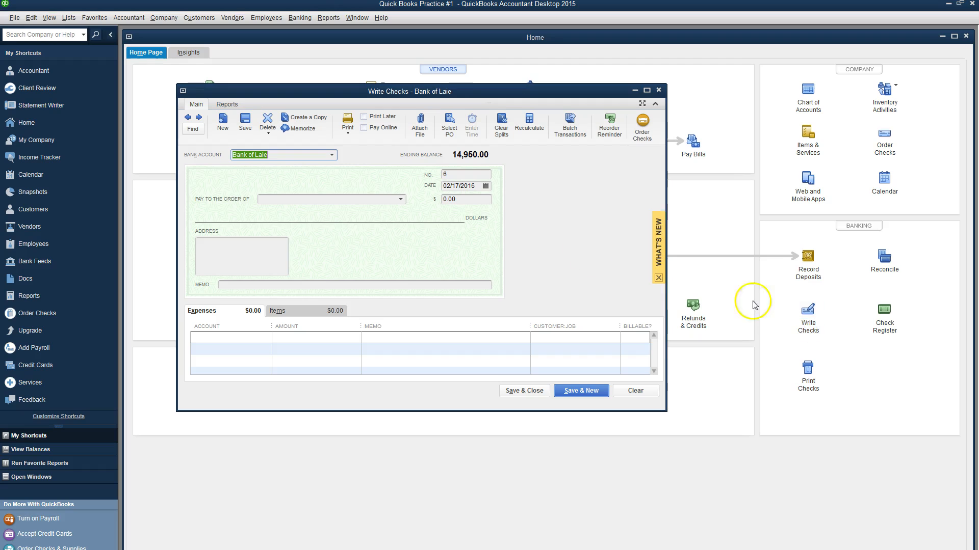
click(188, 118)
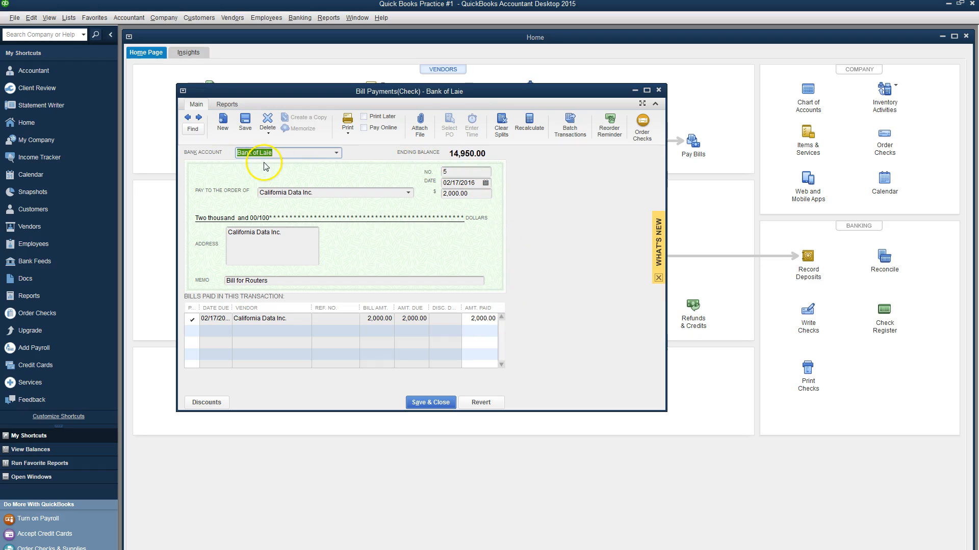
click(658, 90)
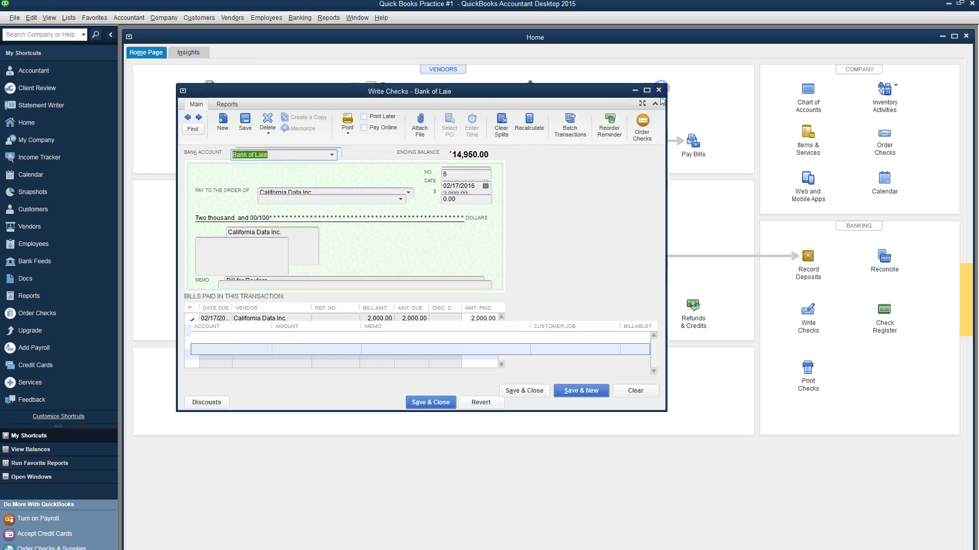
key(alt+Tab)
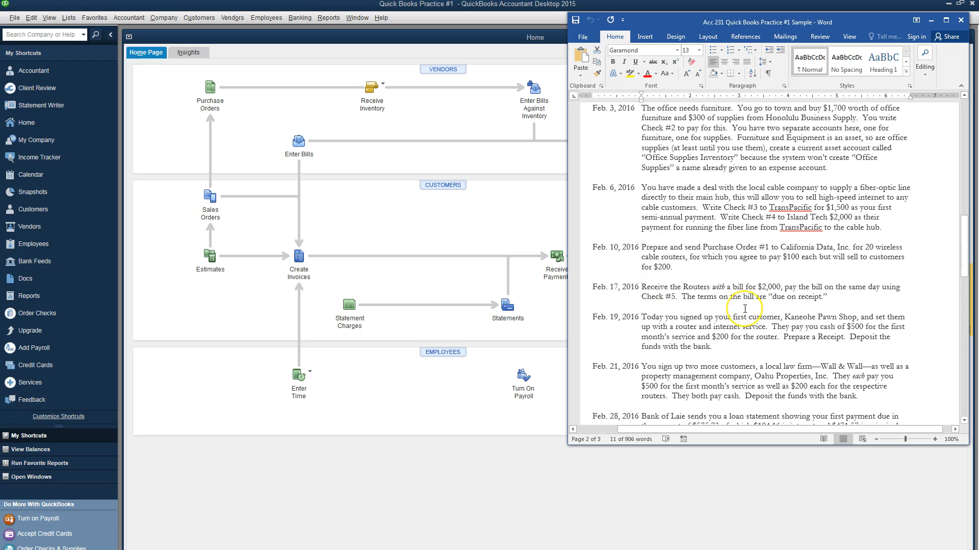
Step: Read ahead to the Feb. 19 cash sale, then start a new QuickBooks sales receipt
scroll(754, 298, down, 3)
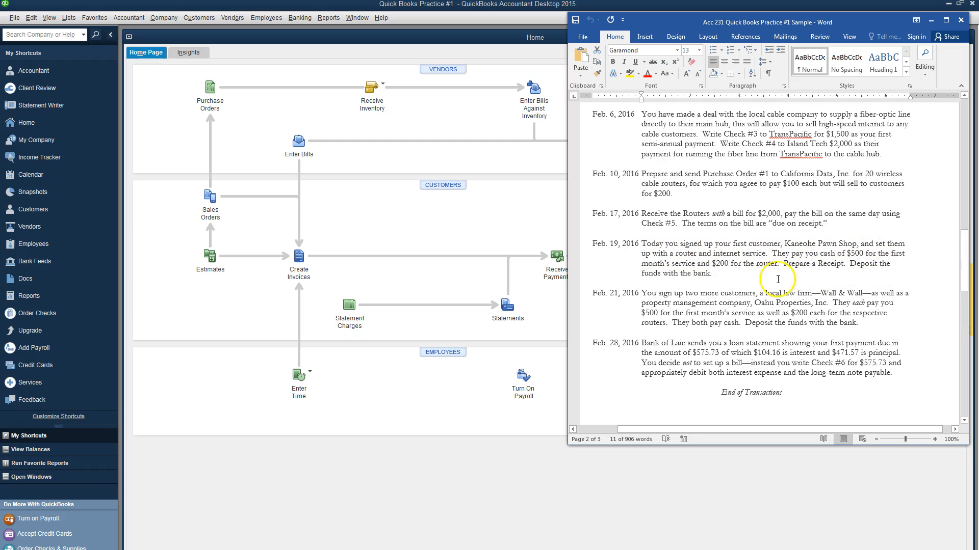
click(494, 229)
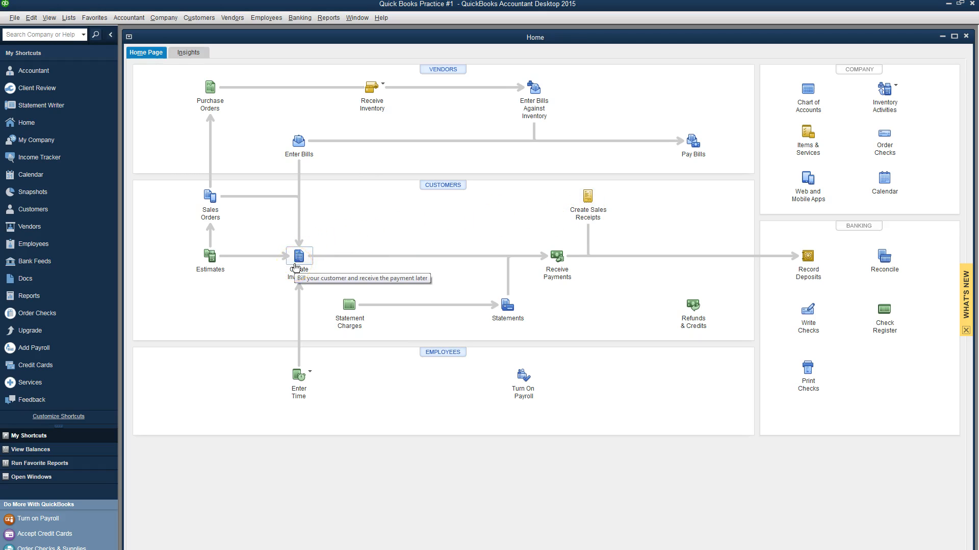
click(588, 199)
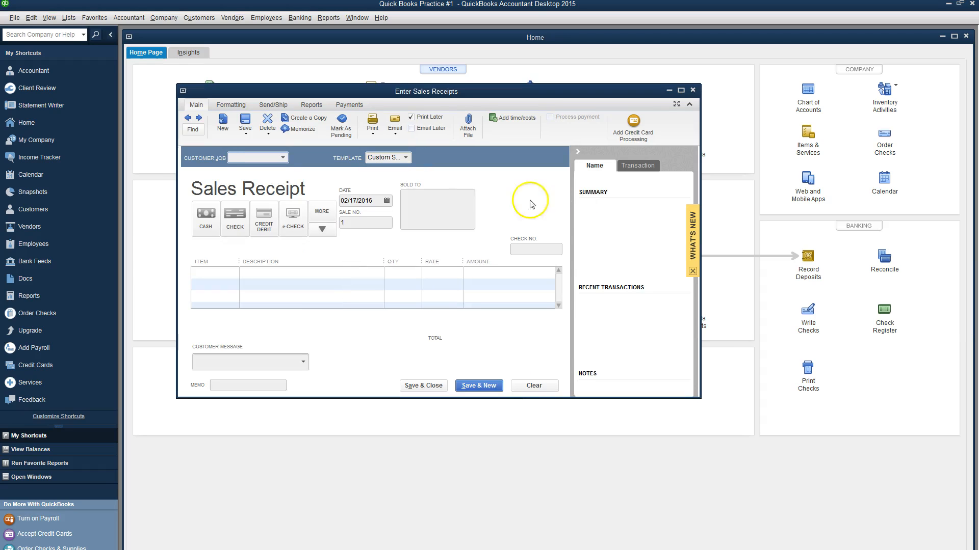
Step: Date the receipt 02/19/2016 and Quick Add new customer Kaneohe Pawn Shop
key(alt+Tab)
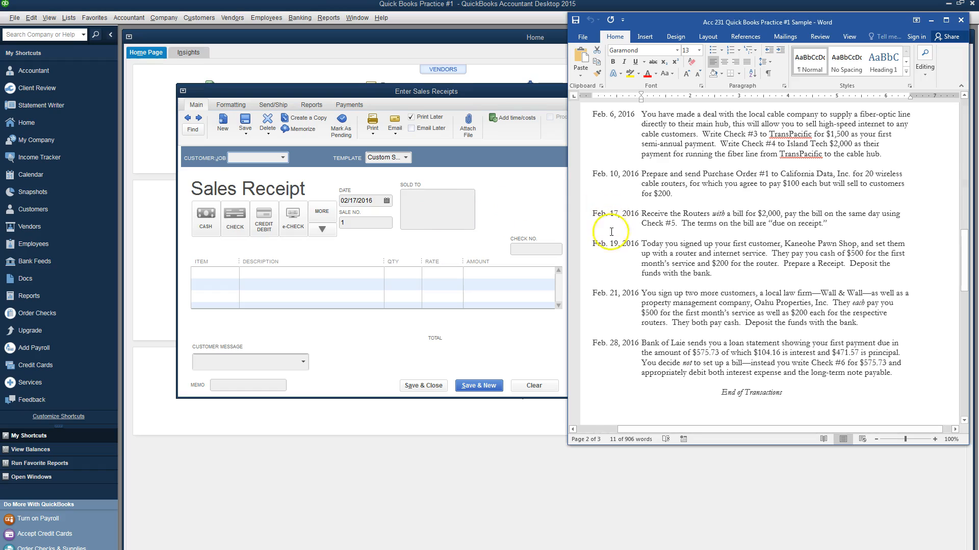
key(alt+Tab)
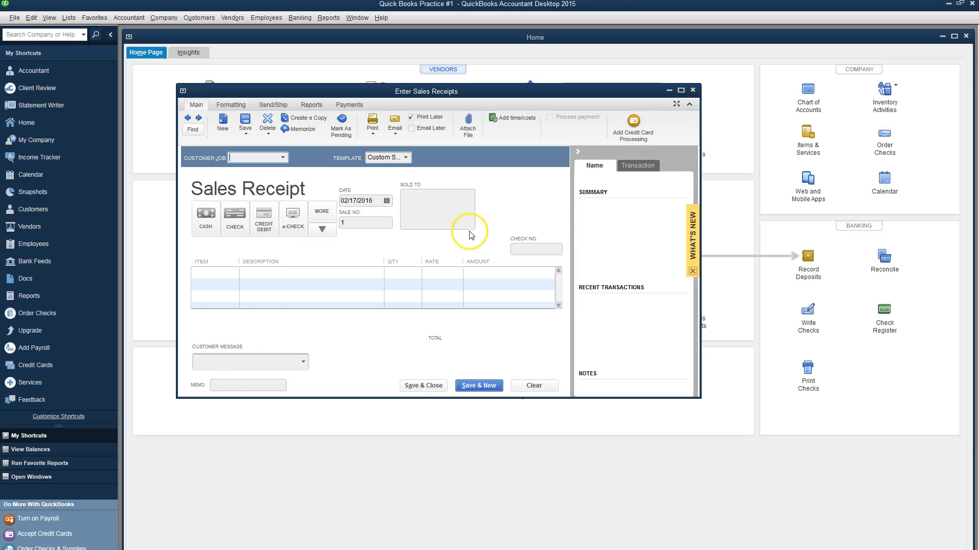
click(386, 200)
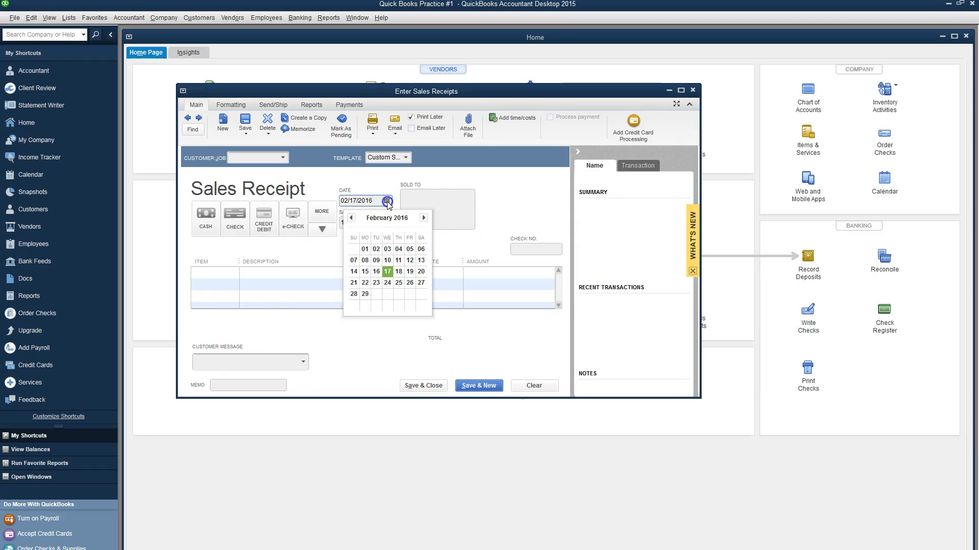
click(410, 271)
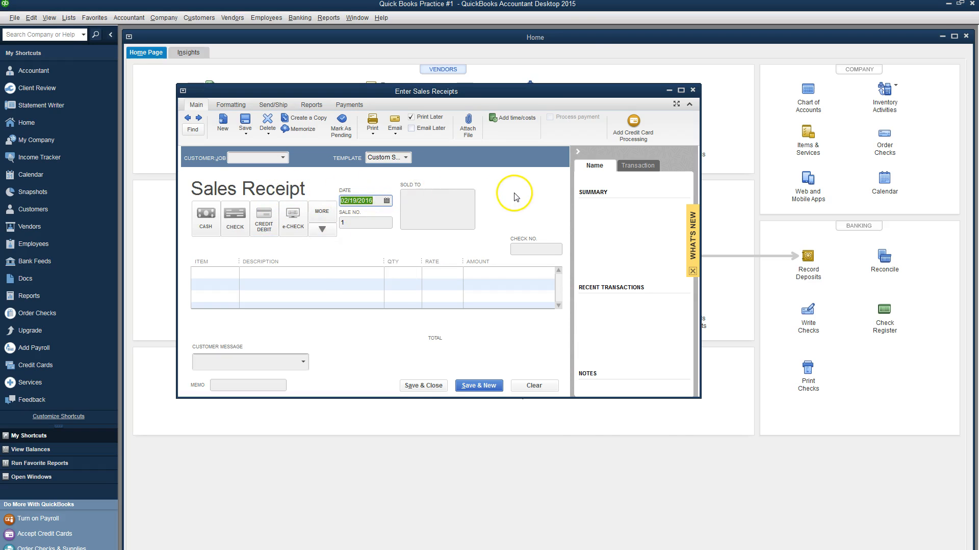
key(alt+Tab)
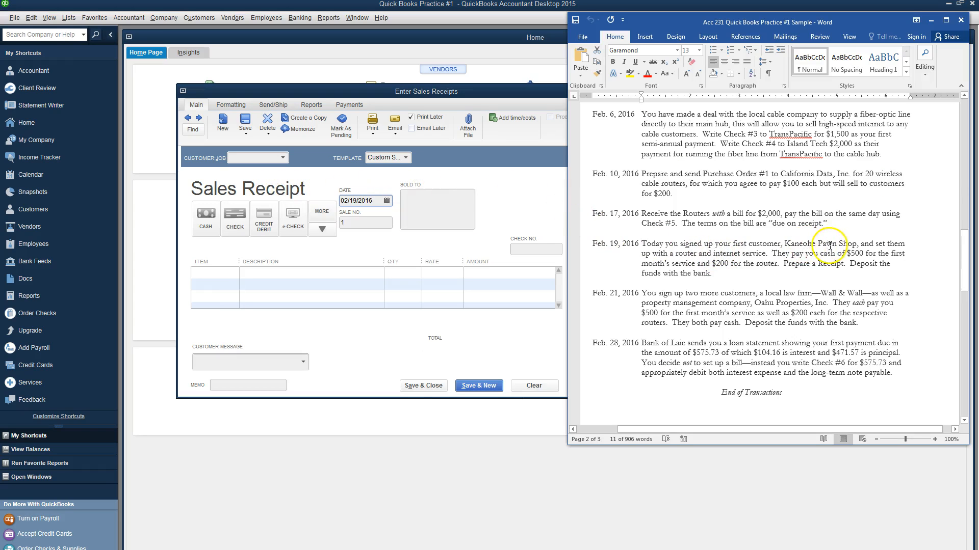
key(alt+Tab)
click(269, 159)
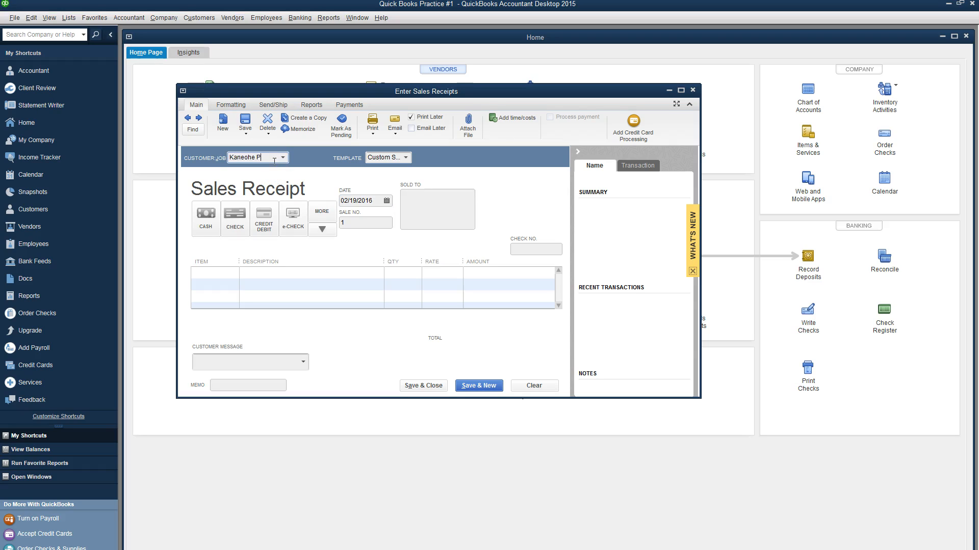
text(Kaneohe Pawn Shop)
key(Tab)
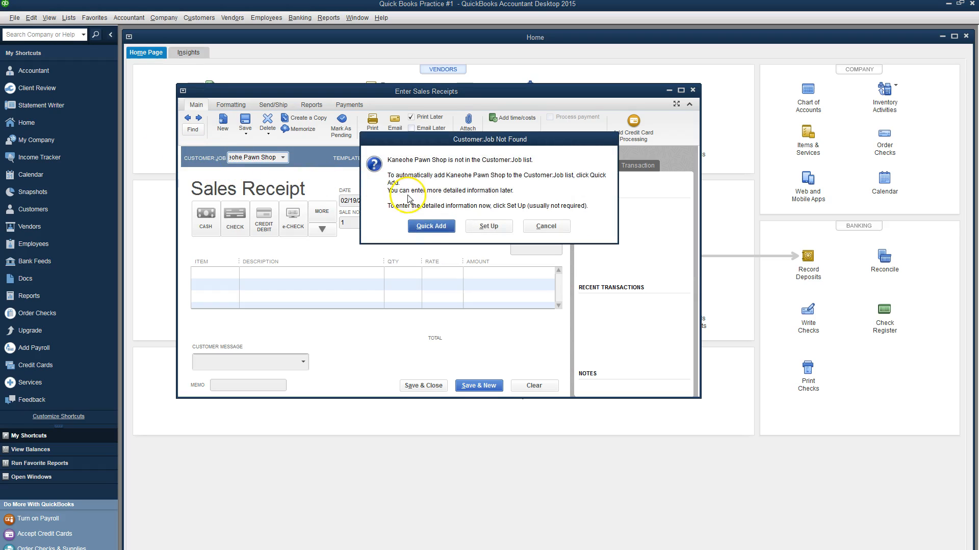
click(426, 228)
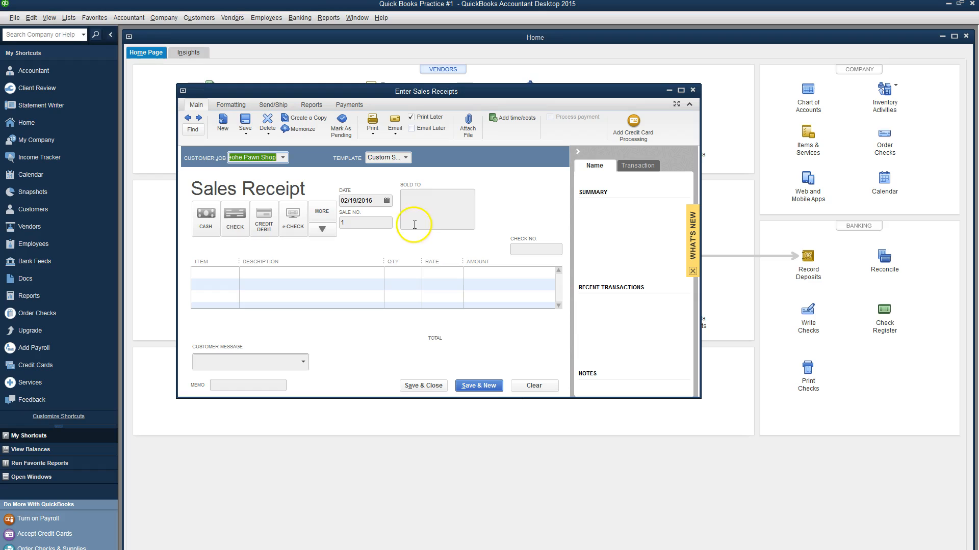
Step: Add one Wireless Router at 200.00 as the first line item
click(228, 273)
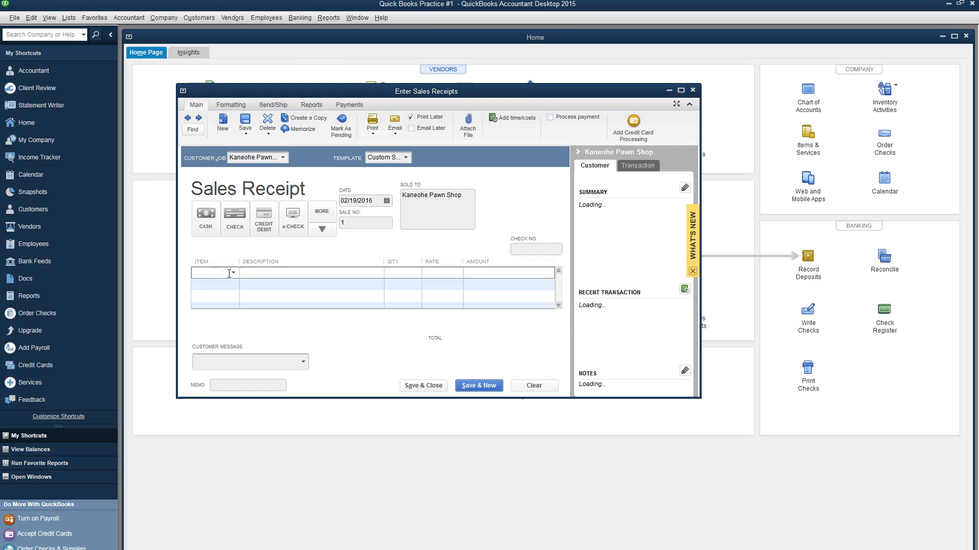
click(233, 274)
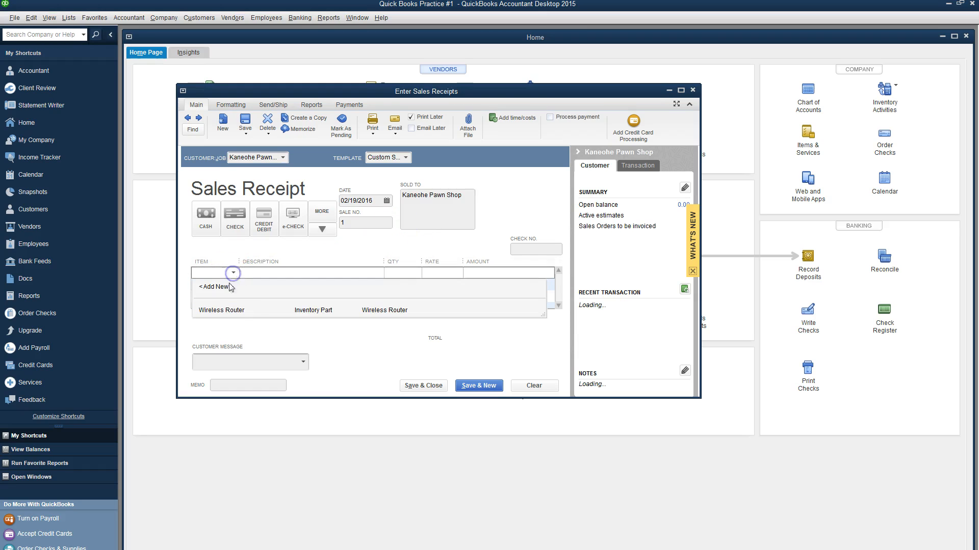
click(230, 311)
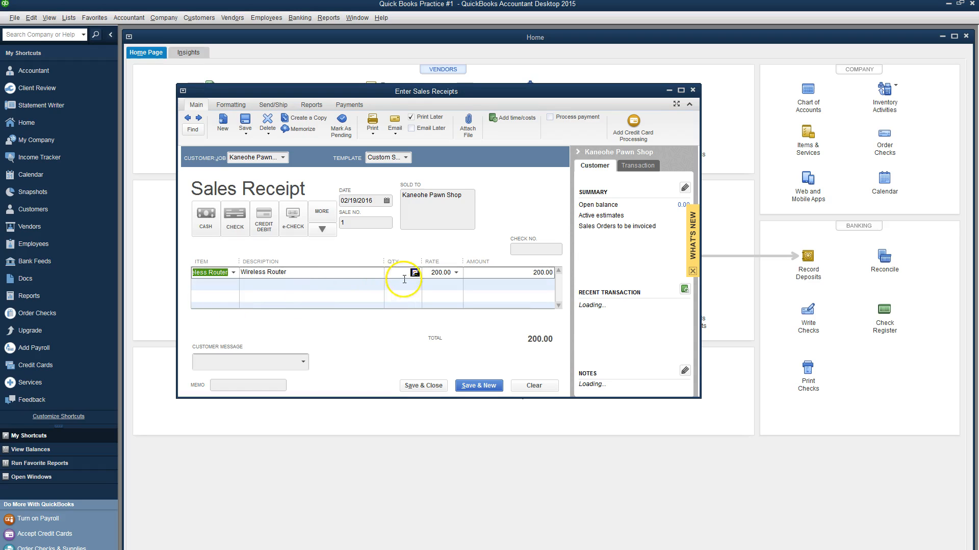
click(405, 279)
text(1)
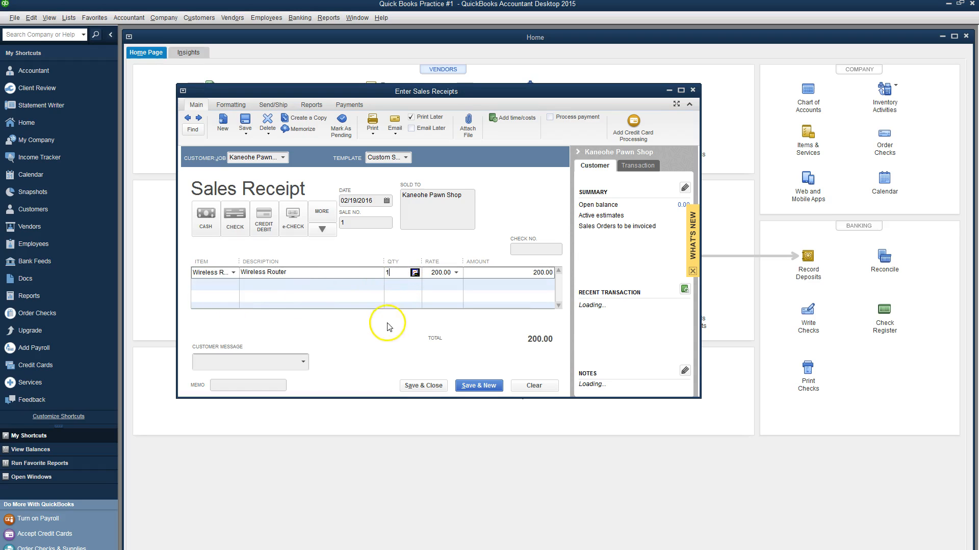
click(213, 284)
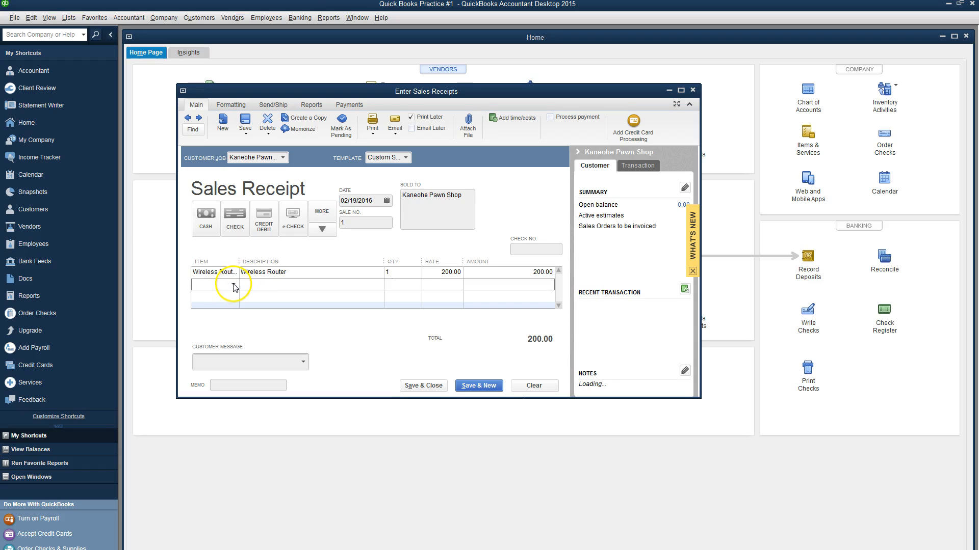
click(233, 285)
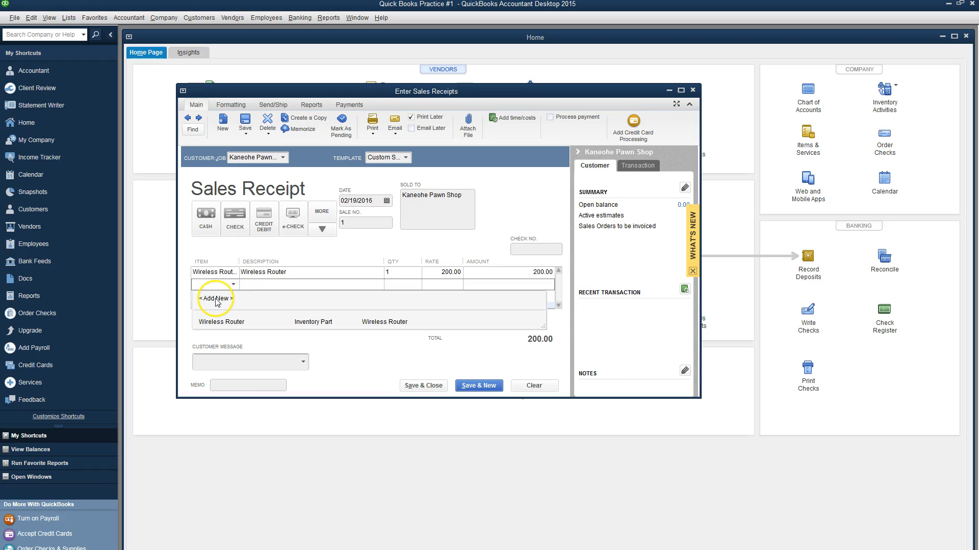
Step: Create service item 'One Month Internet' at rate 500.00, posting to the Sales account
click(215, 299)
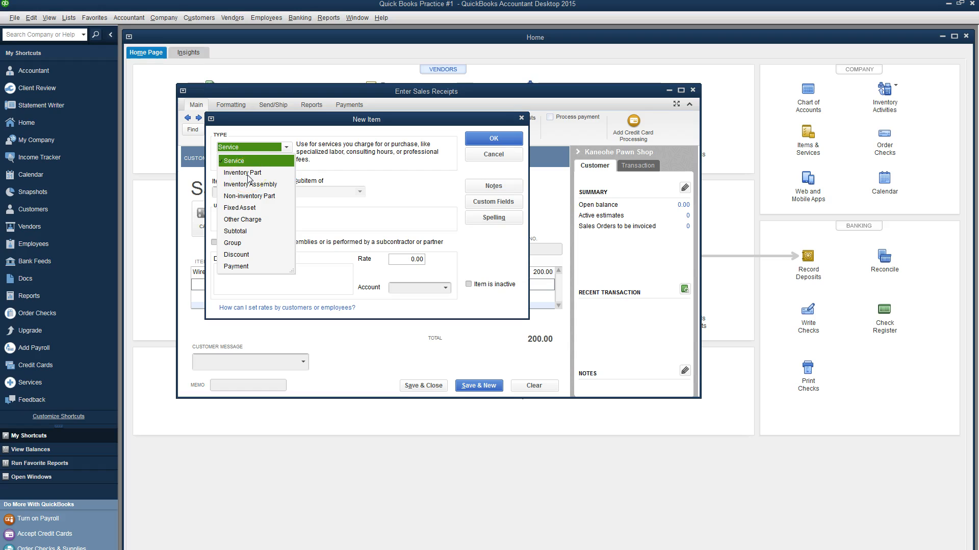
click(314, 151)
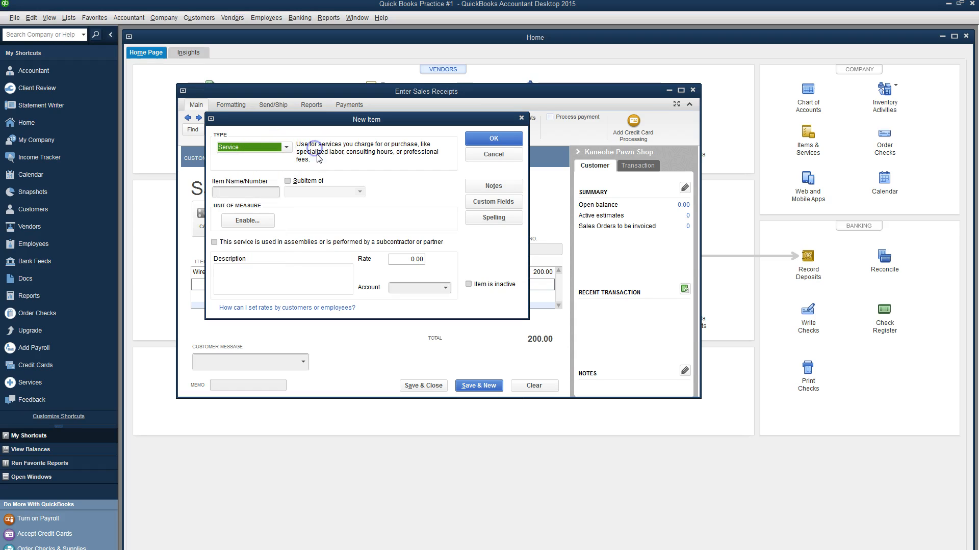
click(232, 192)
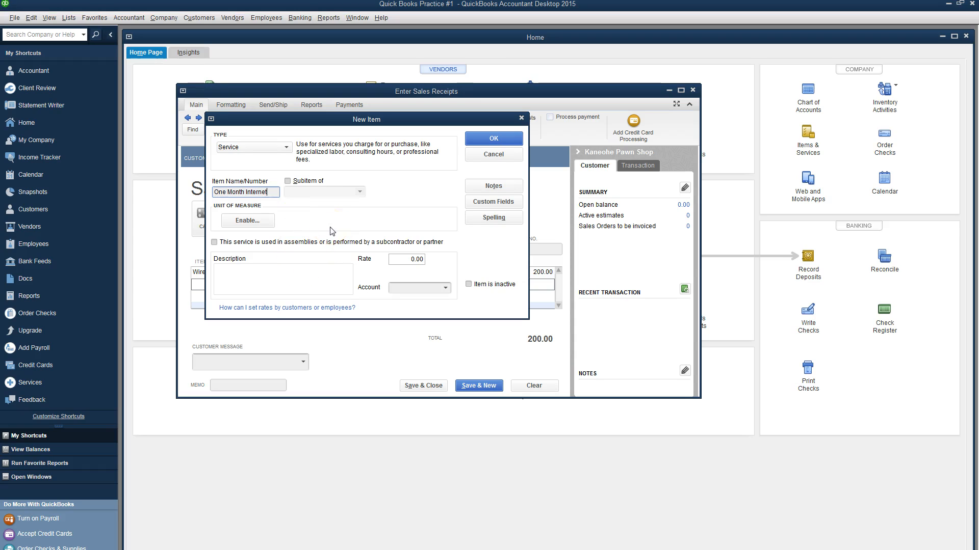
click(294, 269)
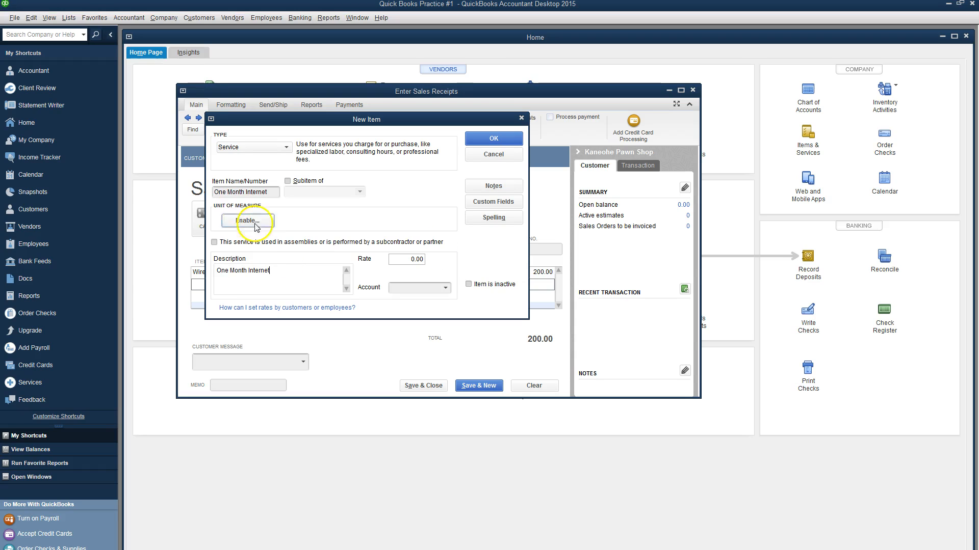
click(407, 259)
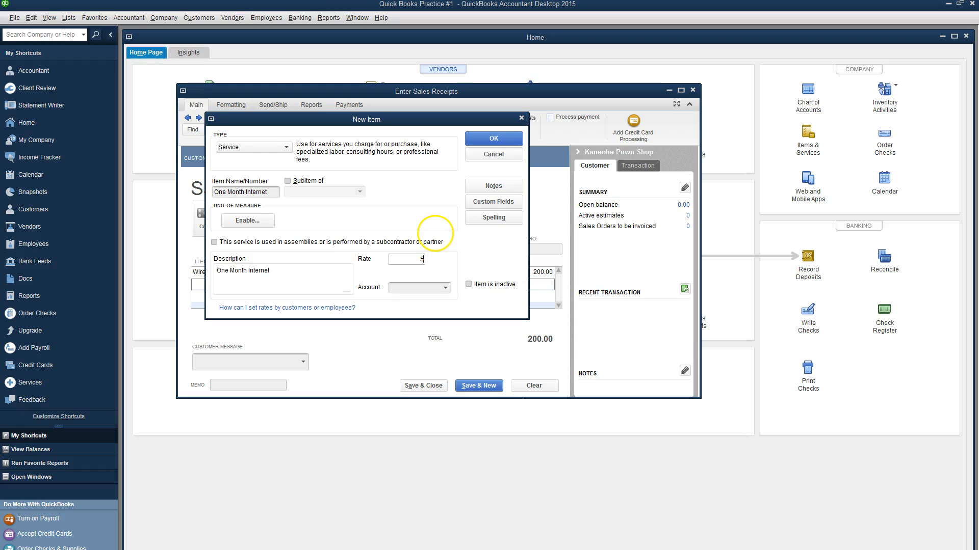
click(444, 288)
click(422, 301)
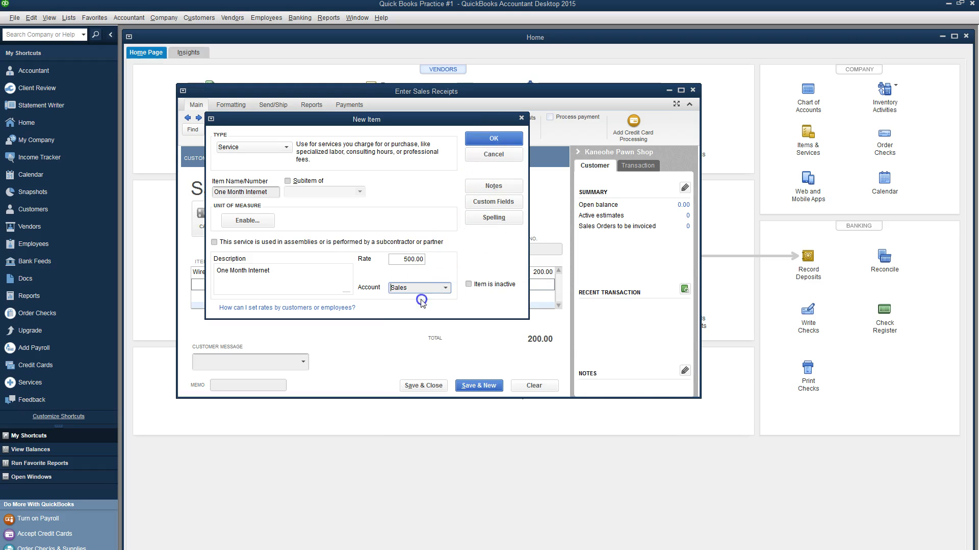
click(483, 139)
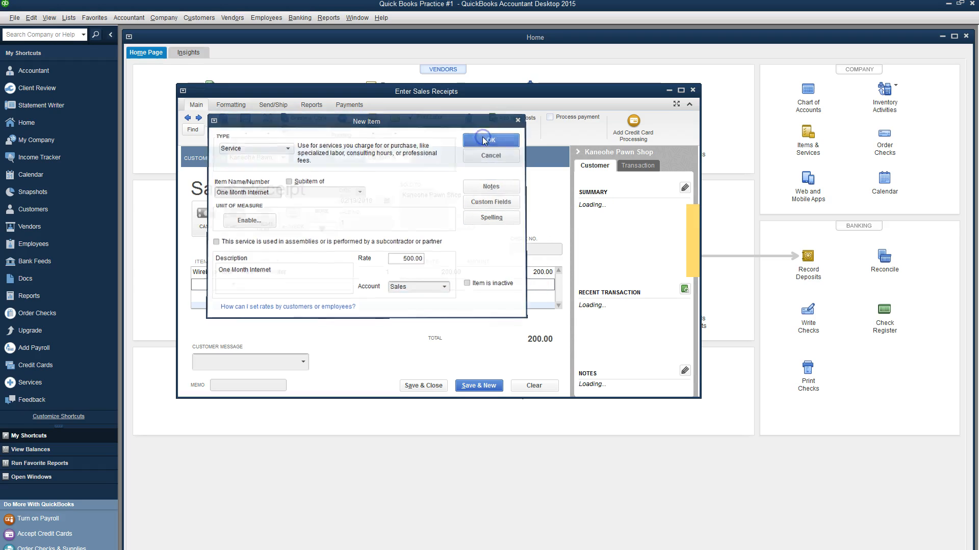
Step: Set quantity 1, add the 'Thank you for your business.' message and memo 'First Sale', then save
text(1)
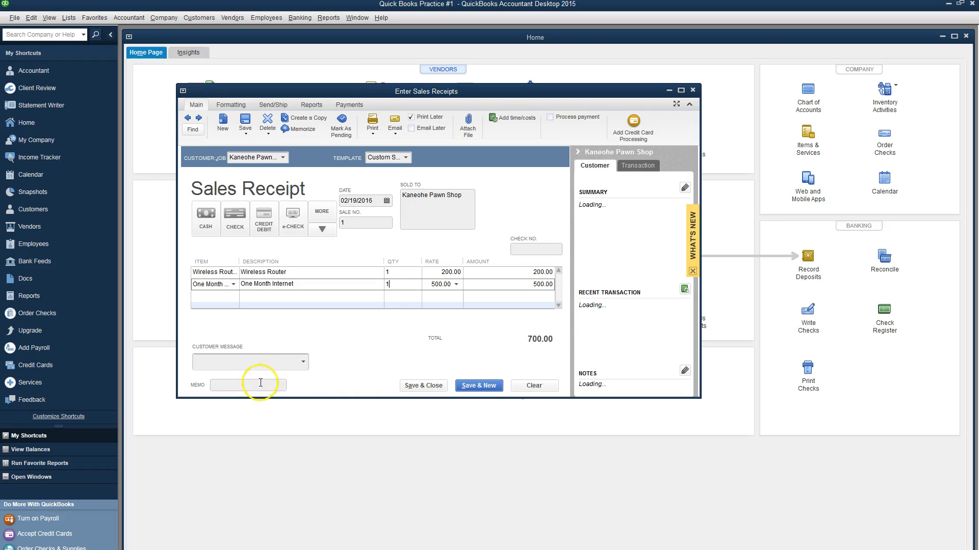
click(302, 363)
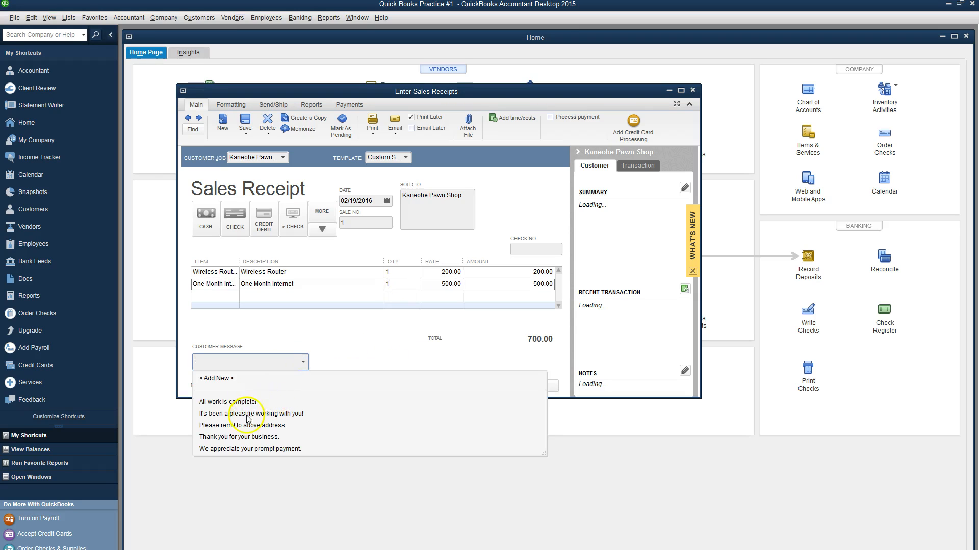
click(251, 437)
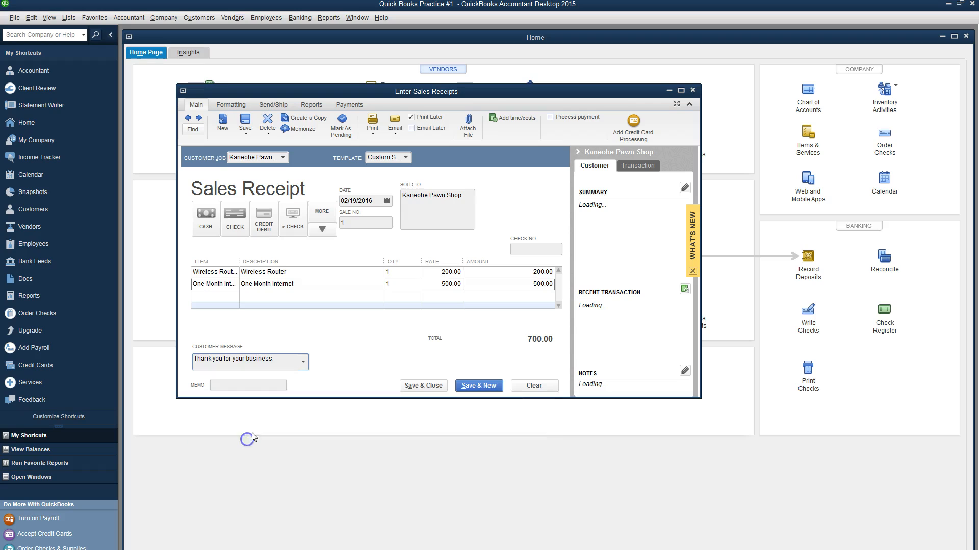
click(265, 386)
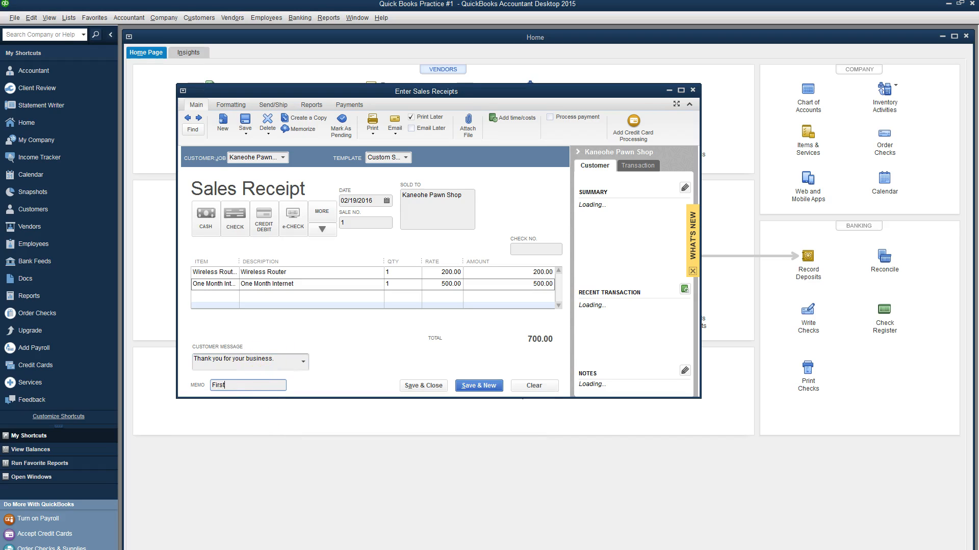
text(First Sale)
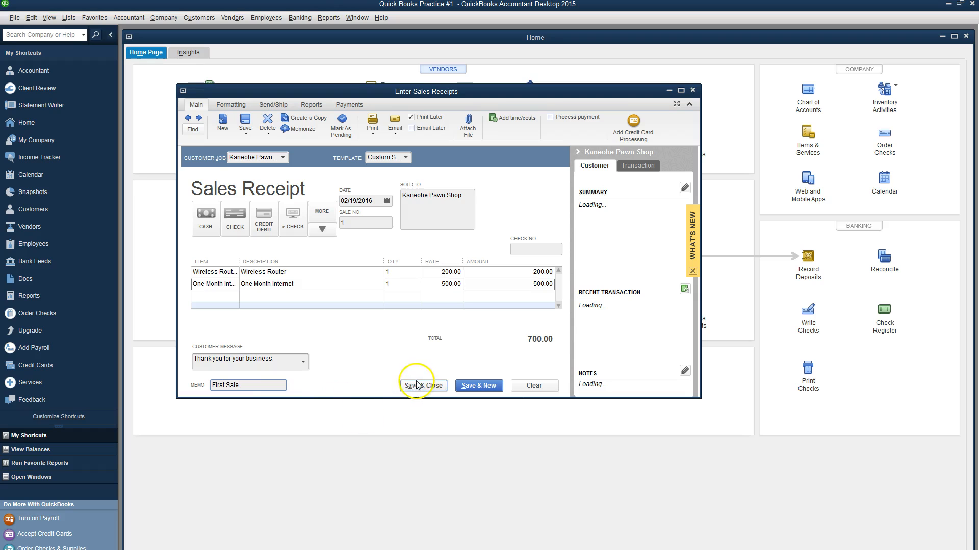
click(421, 387)
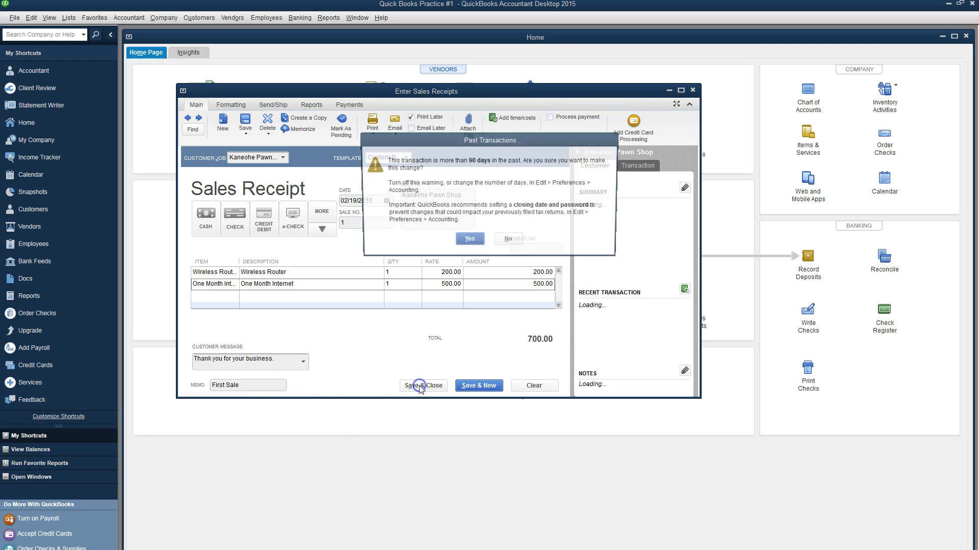
click(469, 242)
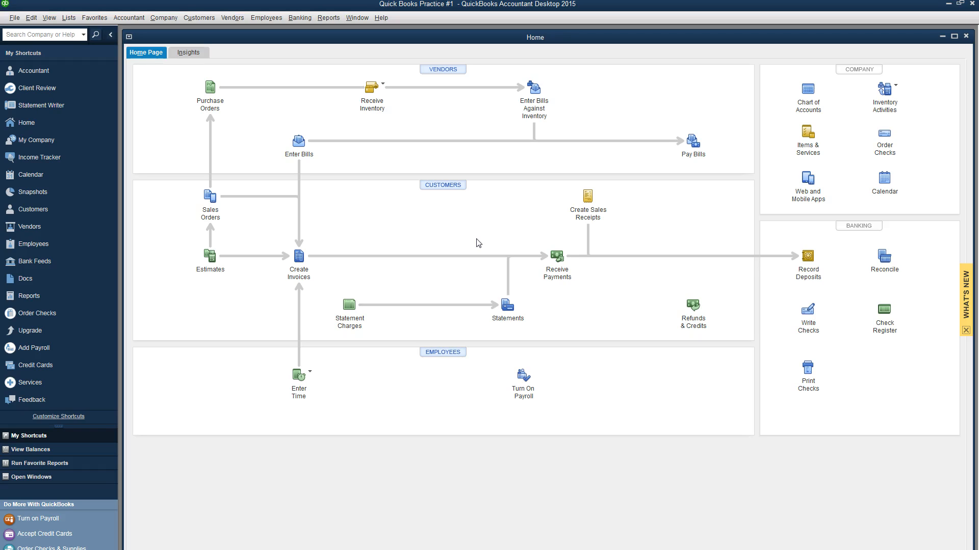
click(816, 265)
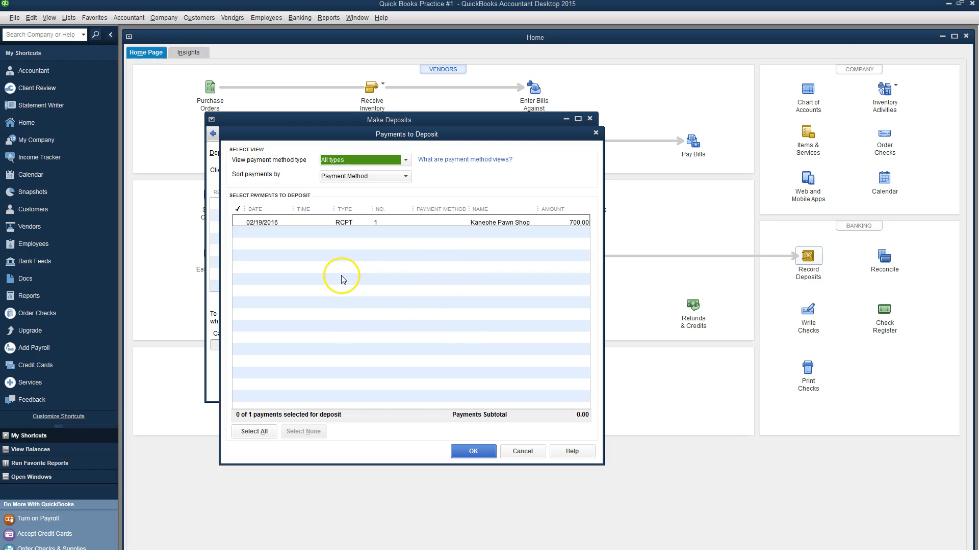
Step: Deposit the 700.00 Kaneohe Pawn Shop payment into Bank of Laie and save it
click(239, 222)
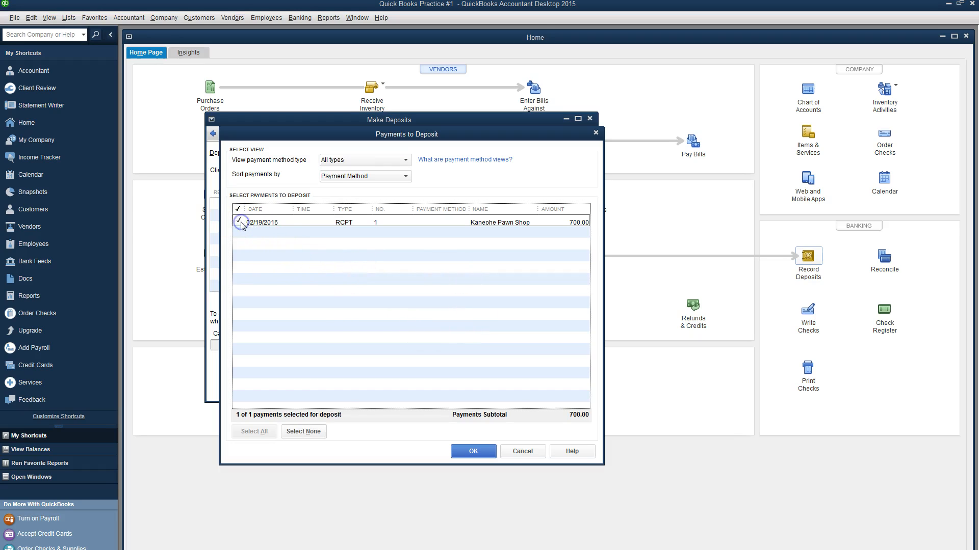
click(472, 451)
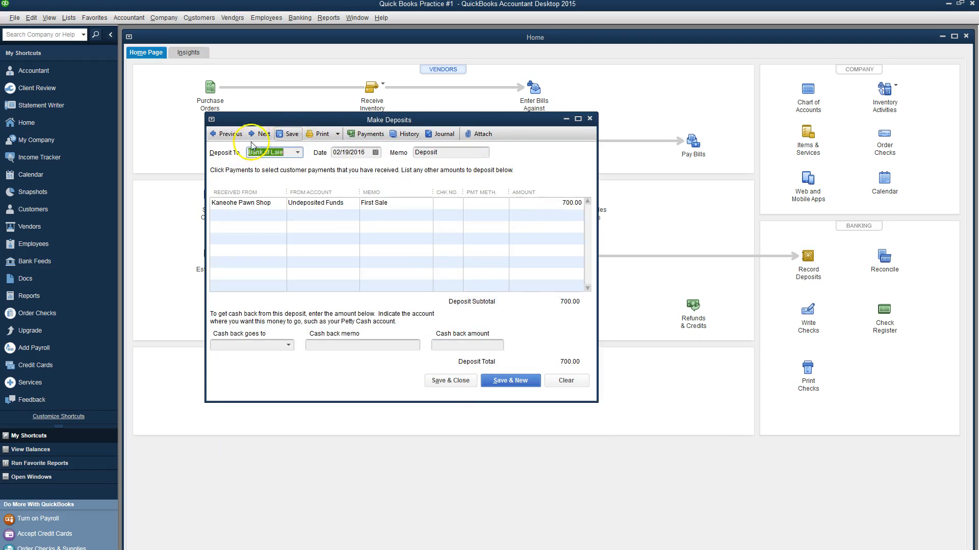
click(467, 382)
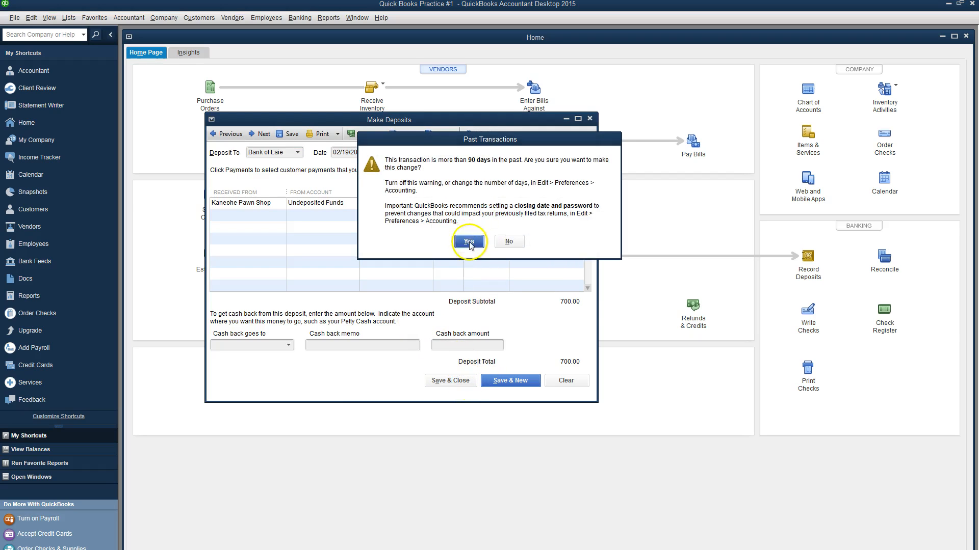
click(469, 241)
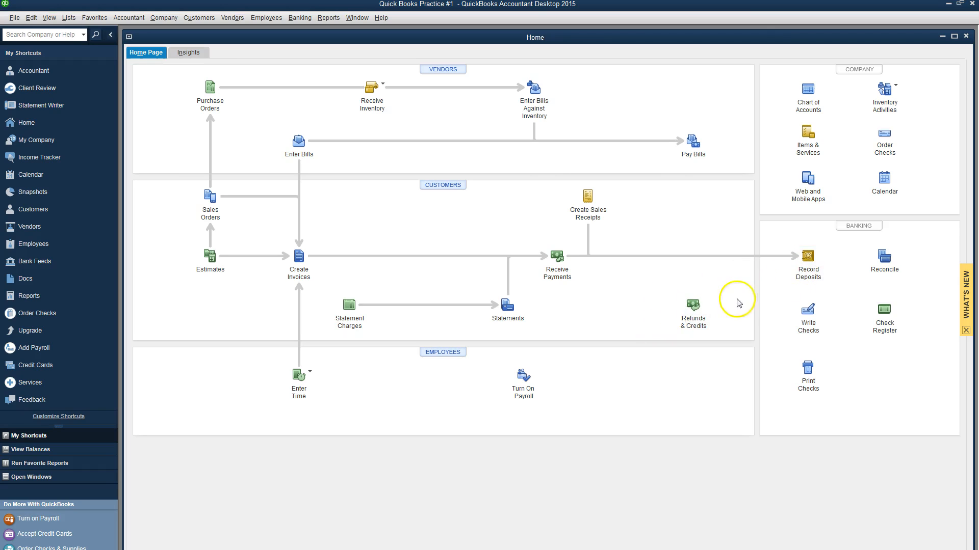
click(334, 21)
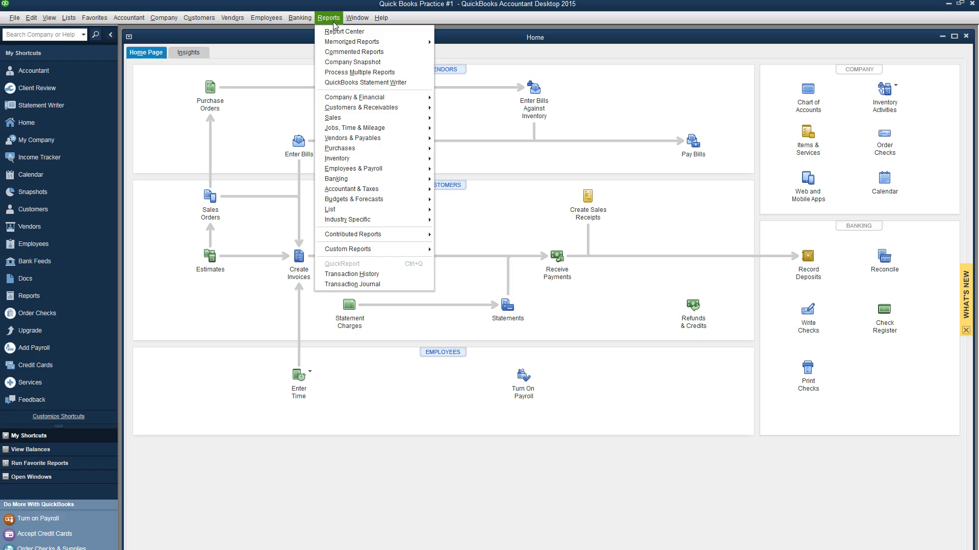
Step: Open the Profit & Loss Standard report with the date range set to All
click(341, 33)
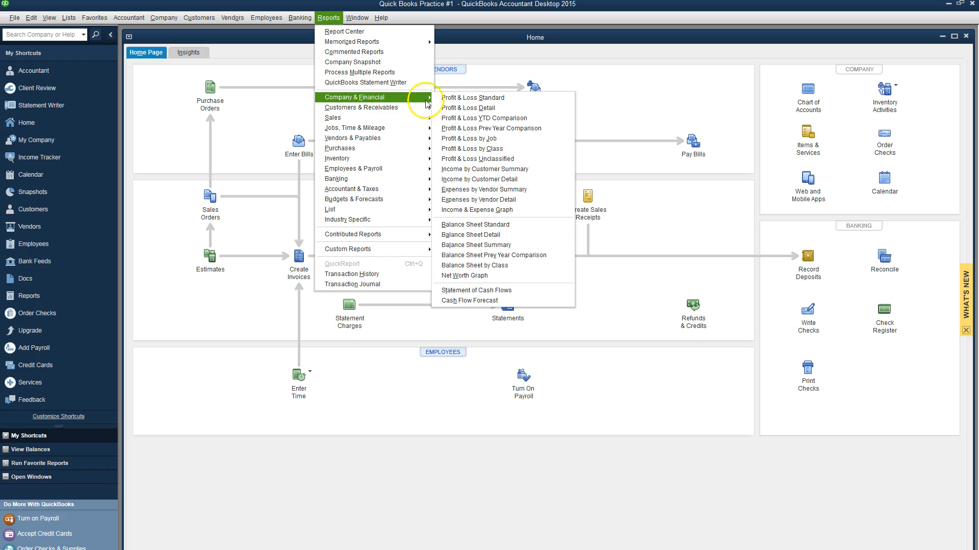
click(453, 100)
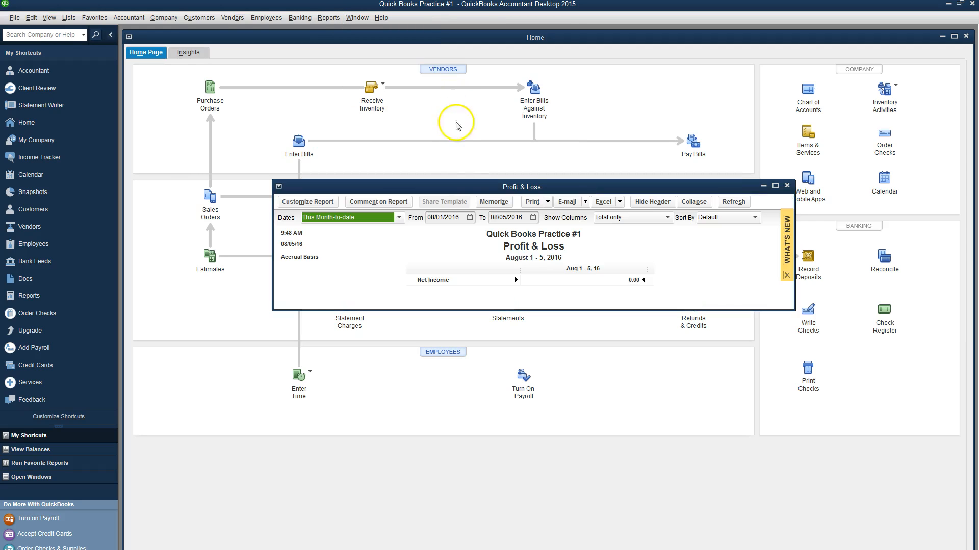
click(398, 218)
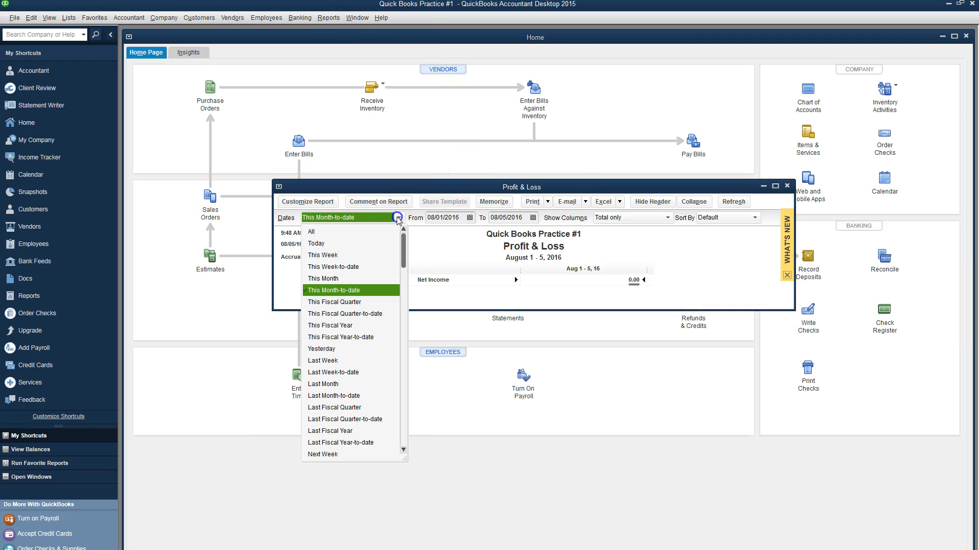
click(364, 232)
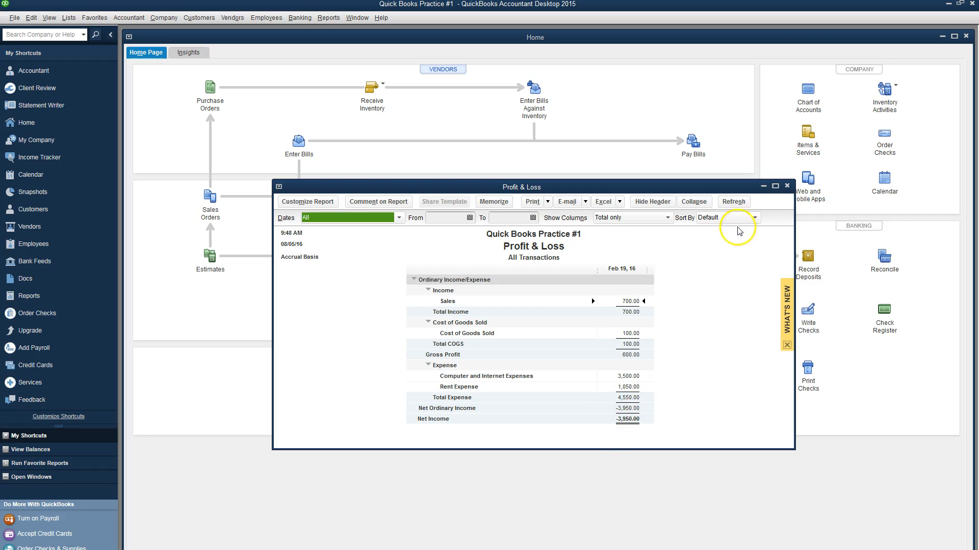
Step: Close the Profit & Loss report without memorizing it and open the standard Balance Sheet
click(786, 186)
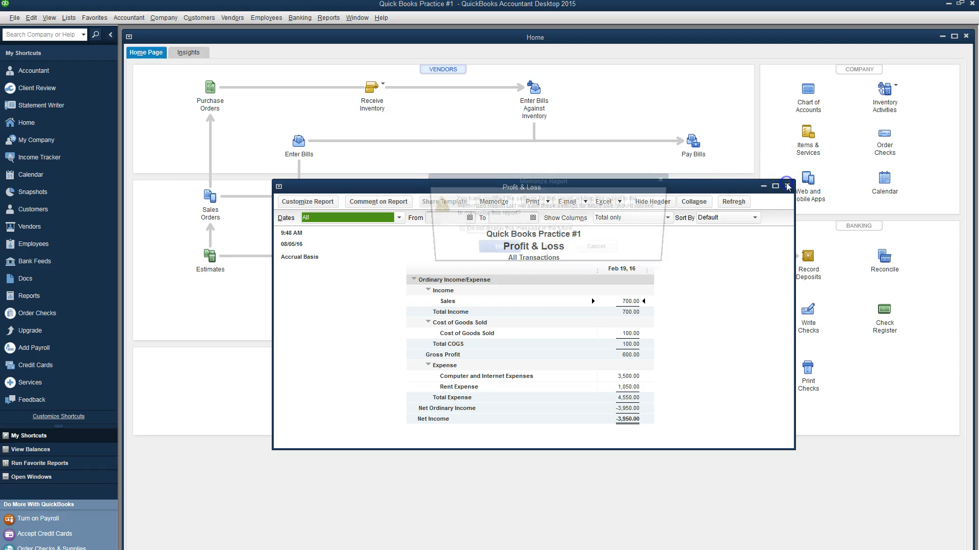
click(539, 251)
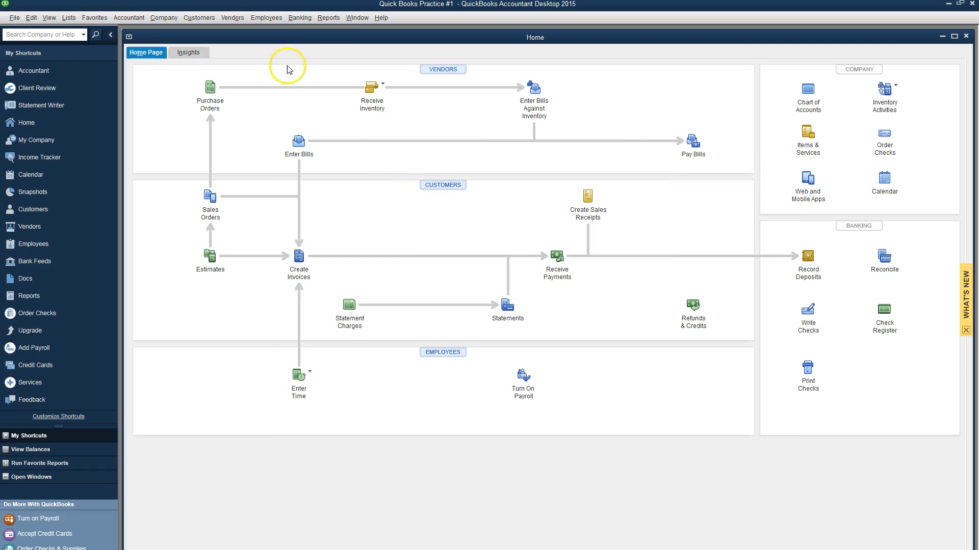
click(320, 19)
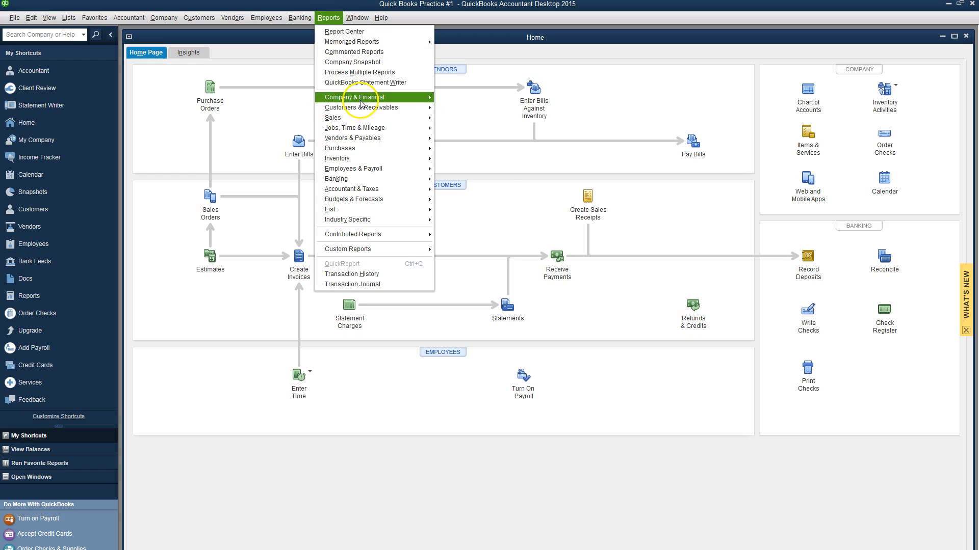
mouse_move(361, 102)
click(490, 224)
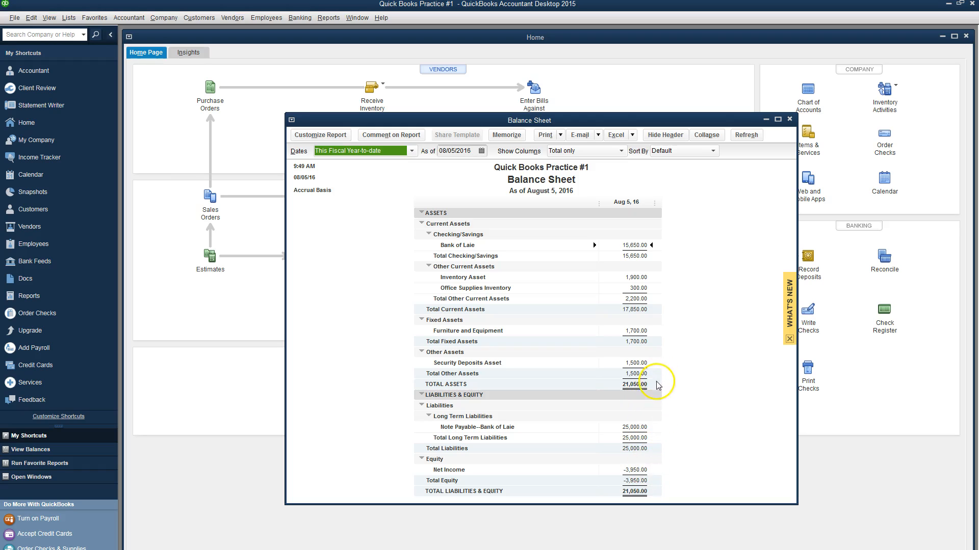
click(790, 121)
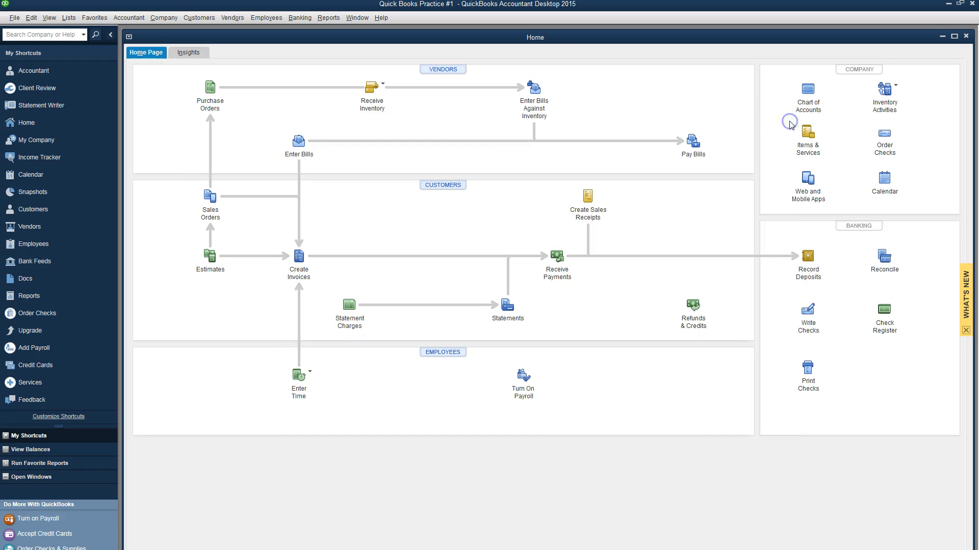
key(alt+Tab)
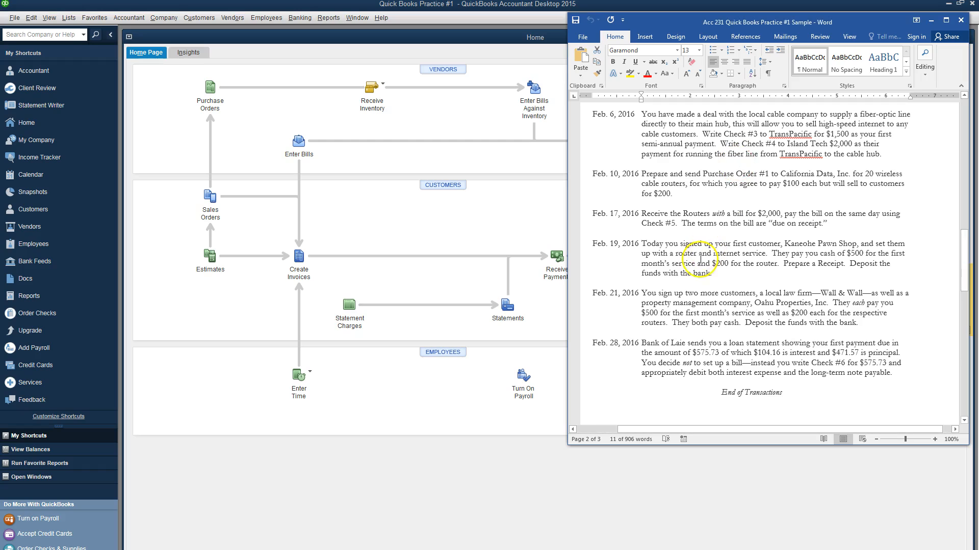
scroll(709, 268, down, 1)
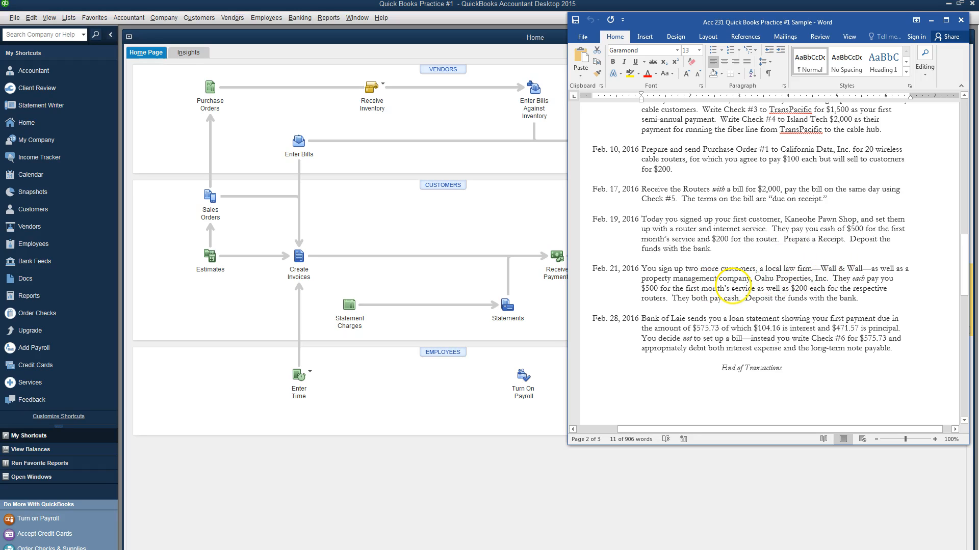
key(alt+Tab)
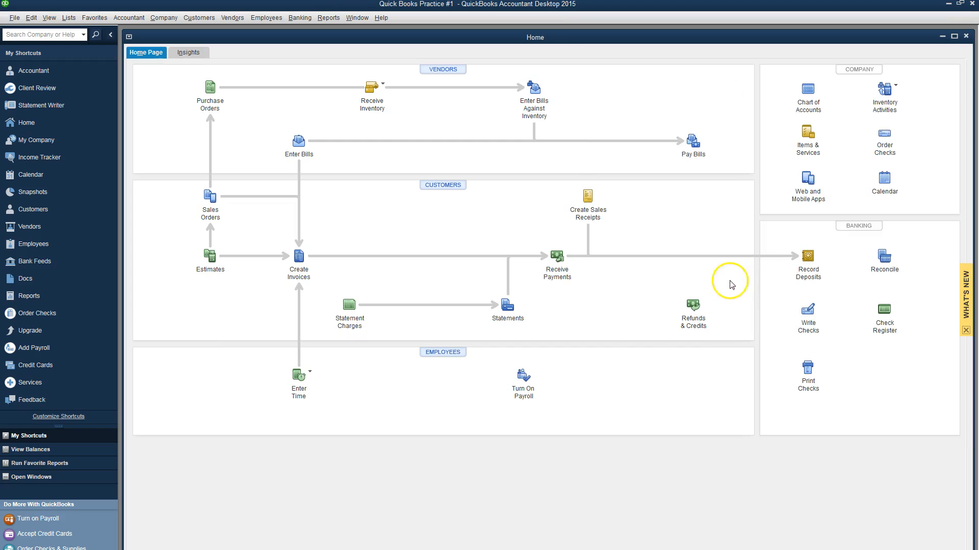
Step: Start a sales receipt dated 02/21/2016 and quick-add customer Wall & Wall
click(592, 211)
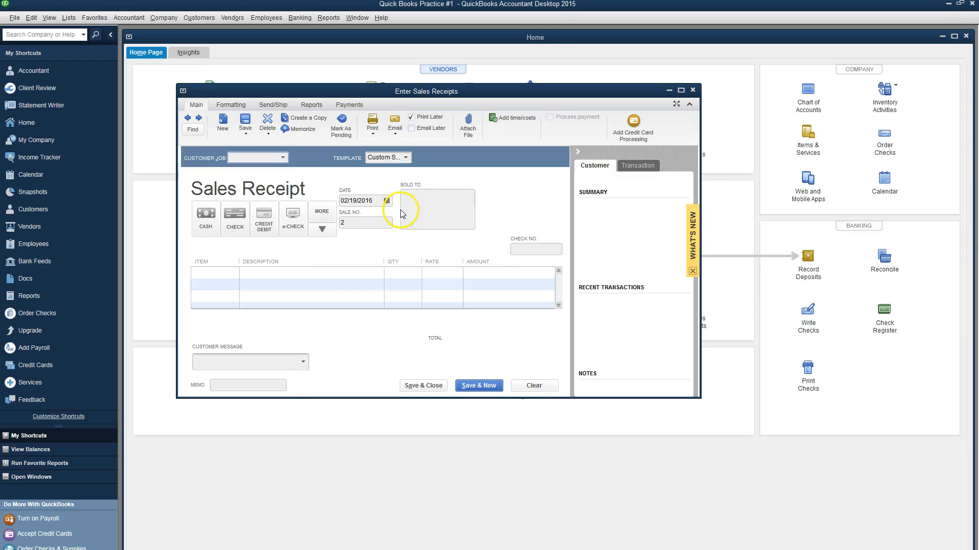
click(386, 200)
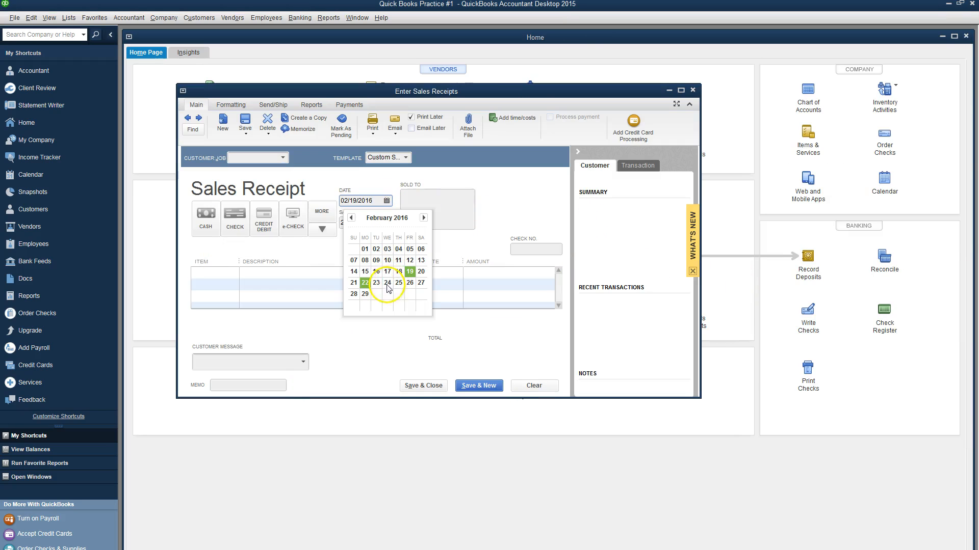
click(353, 283)
click(236, 159)
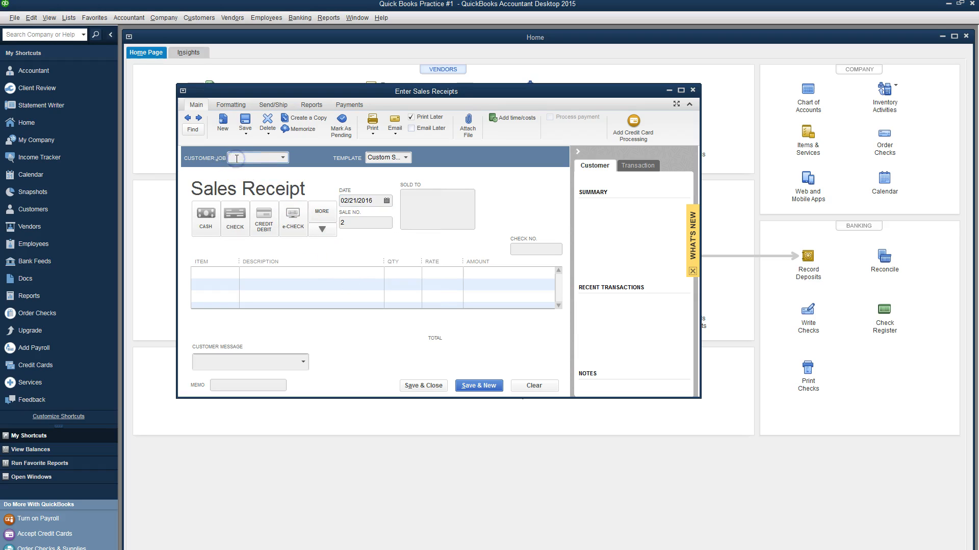
text(Wall & Wall)
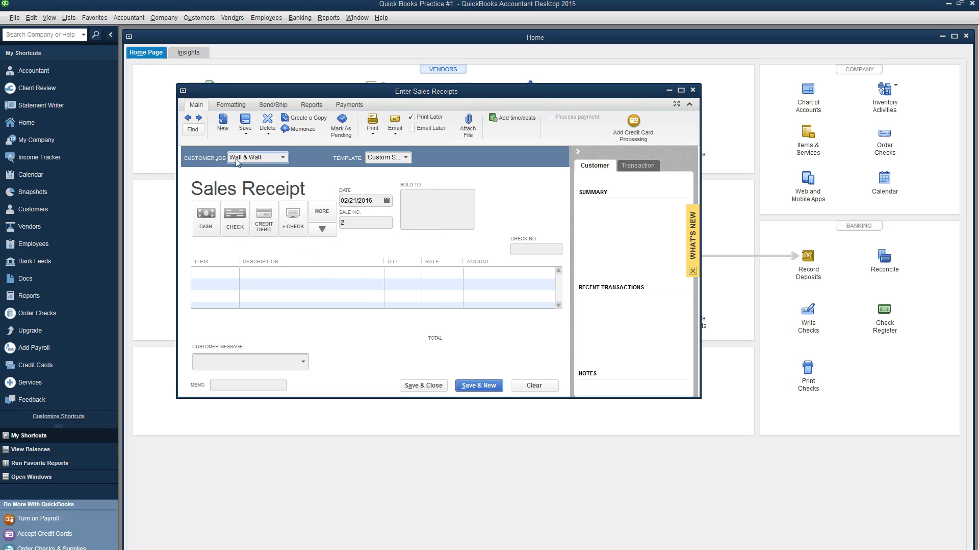
key(Tab)
click(433, 218)
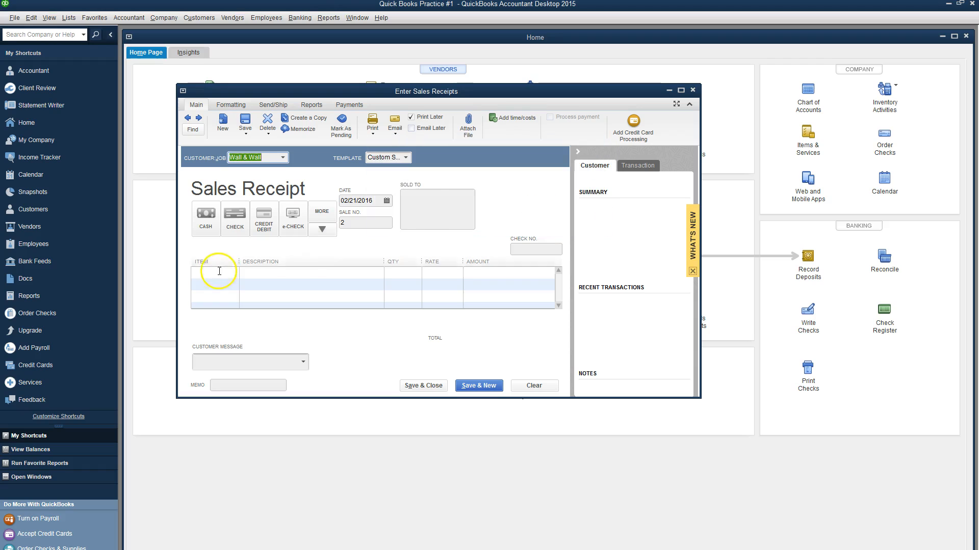
Step: Add One Month Internet and Wireless Router lines, each with quantity 1
click(218, 271)
click(233, 275)
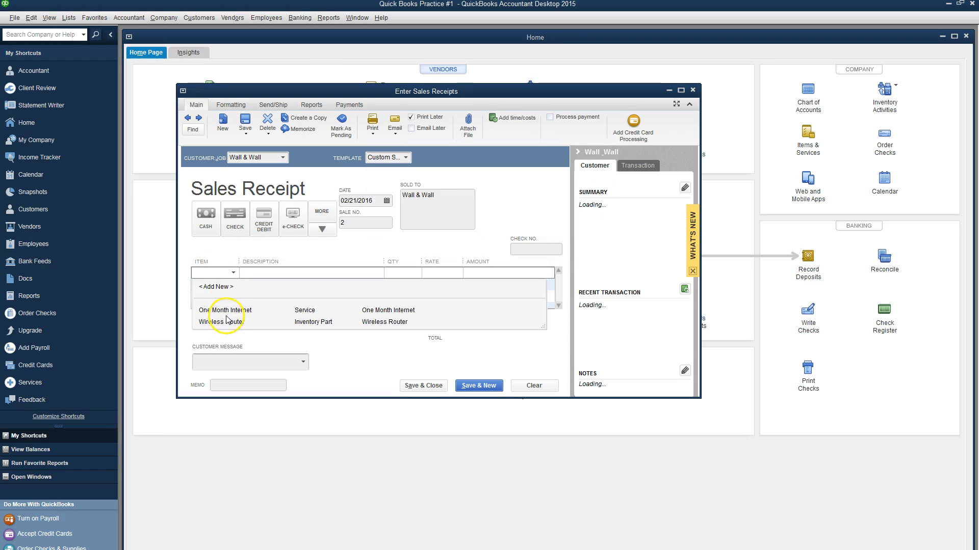
click(225, 310)
click(233, 284)
click(233, 284)
click(224, 323)
click(404, 272)
text(1)
click(402, 284)
text(1)
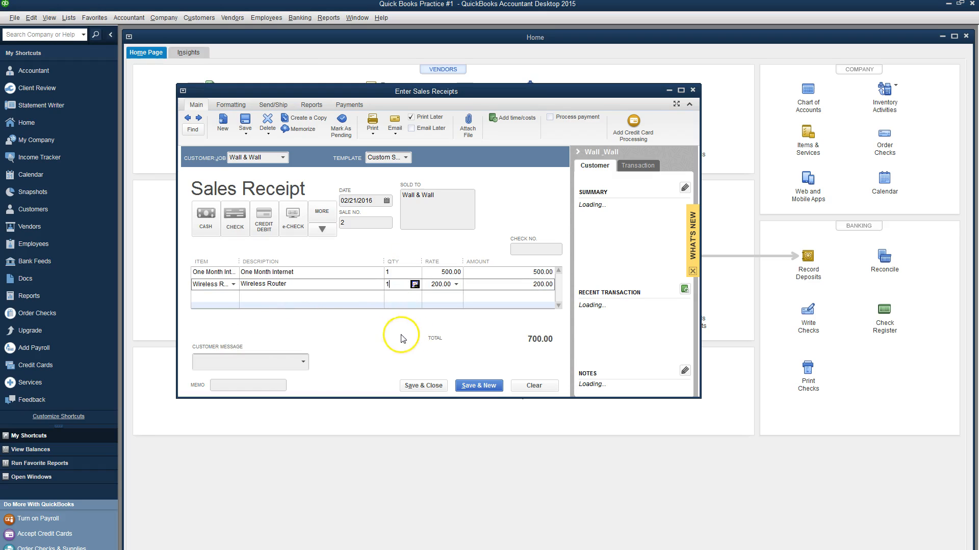
Step: Add the 'Second Sale' memo and save the past-dated receipt, starting a new one
click(243, 385)
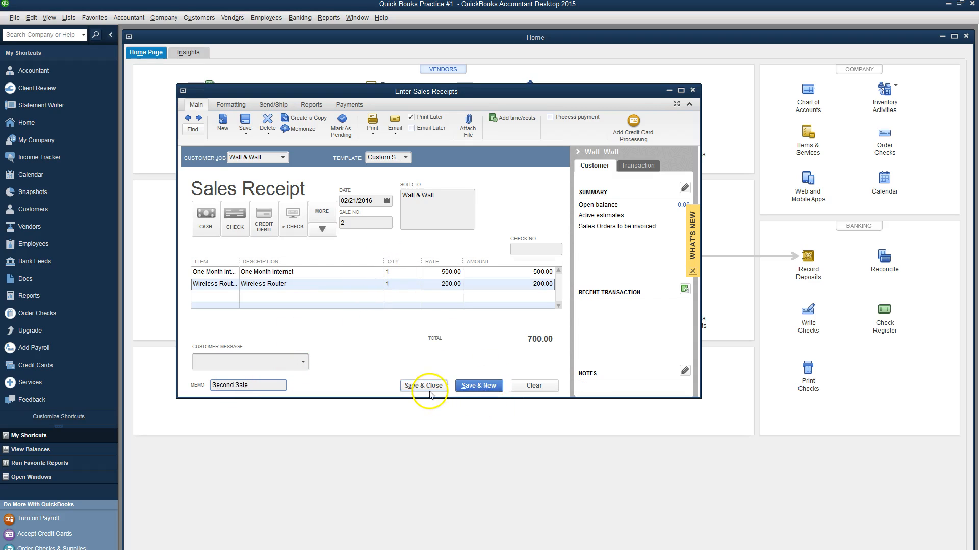
click(471, 388)
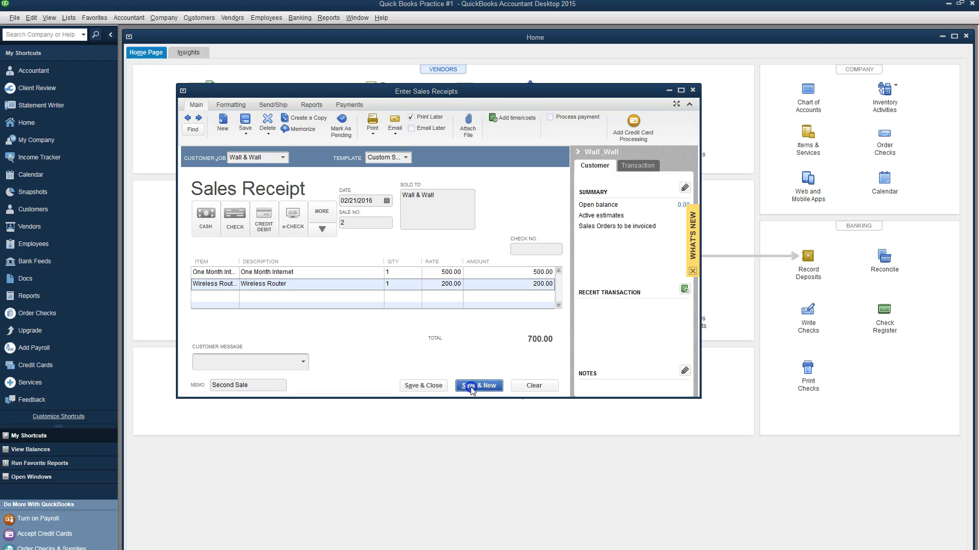
click(467, 241)
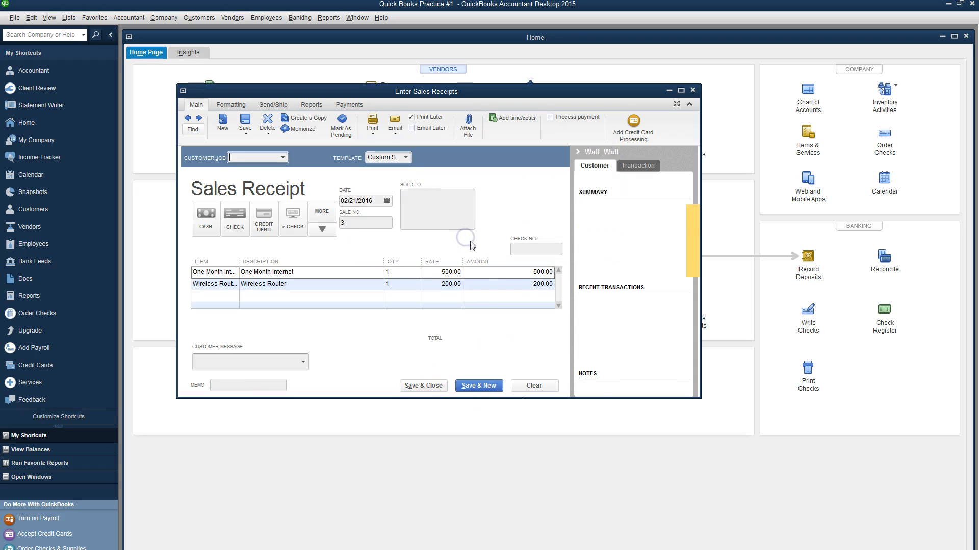
Step: Check the instructions, then quick-add Oahu Properties, Inc. as the receipt's customer
key(alt+Tab)
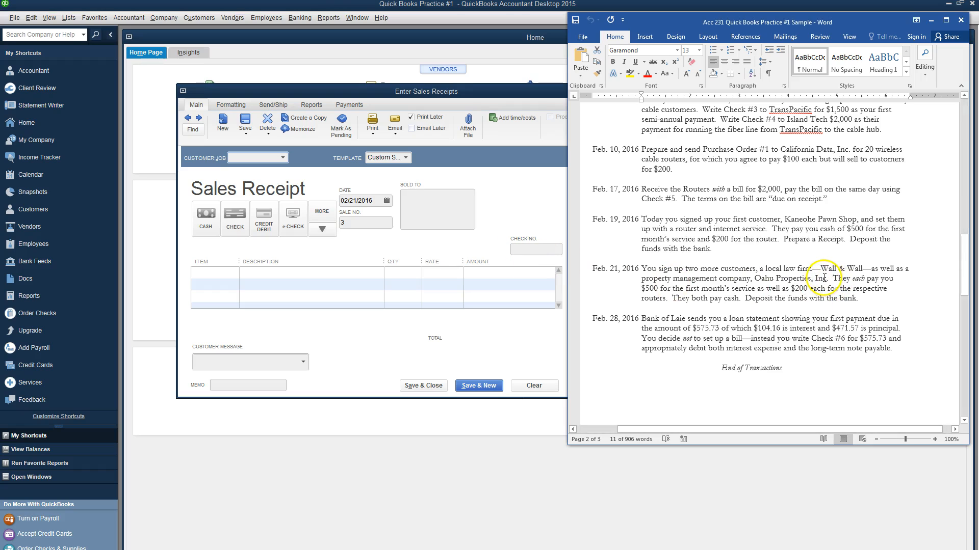
key(alt+Tab)
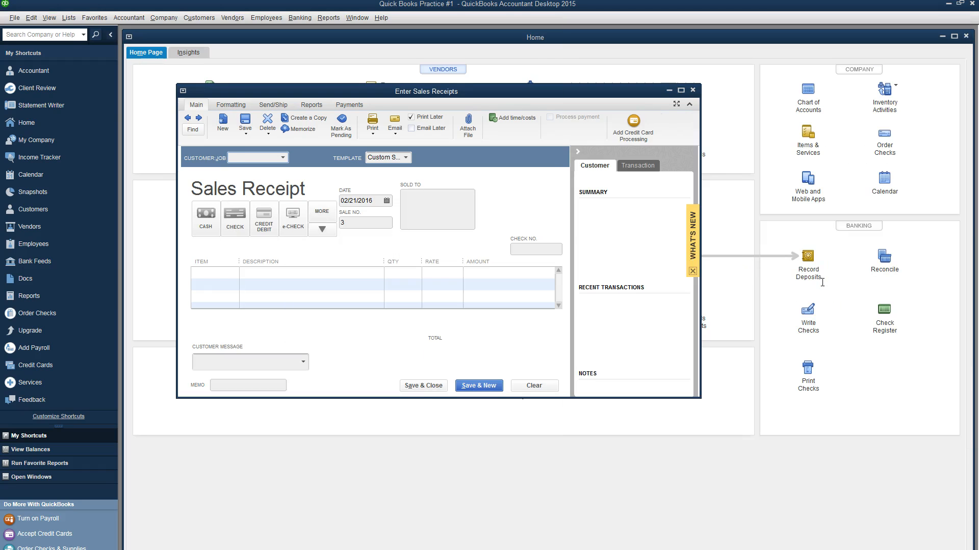
text(Oahu )
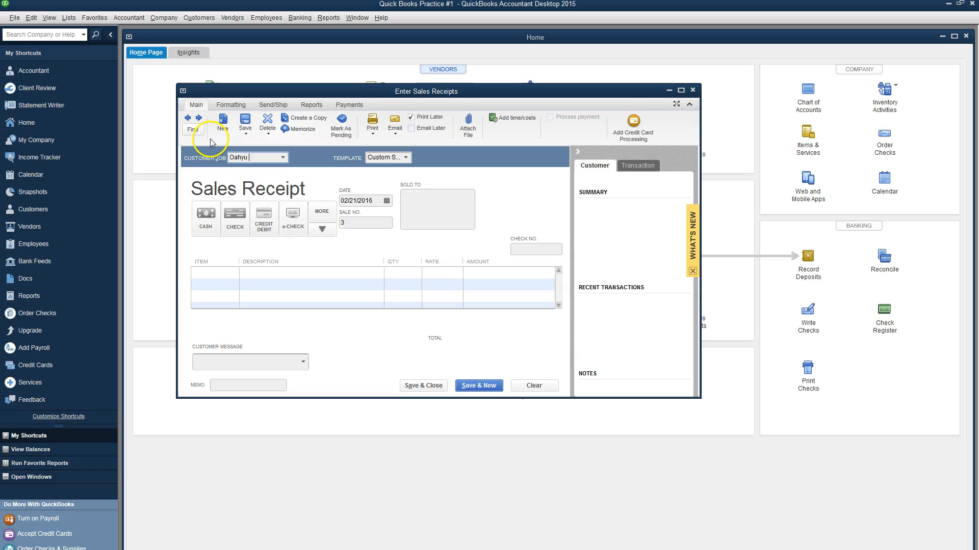
text(Properties, Inc.)
key(Tab)
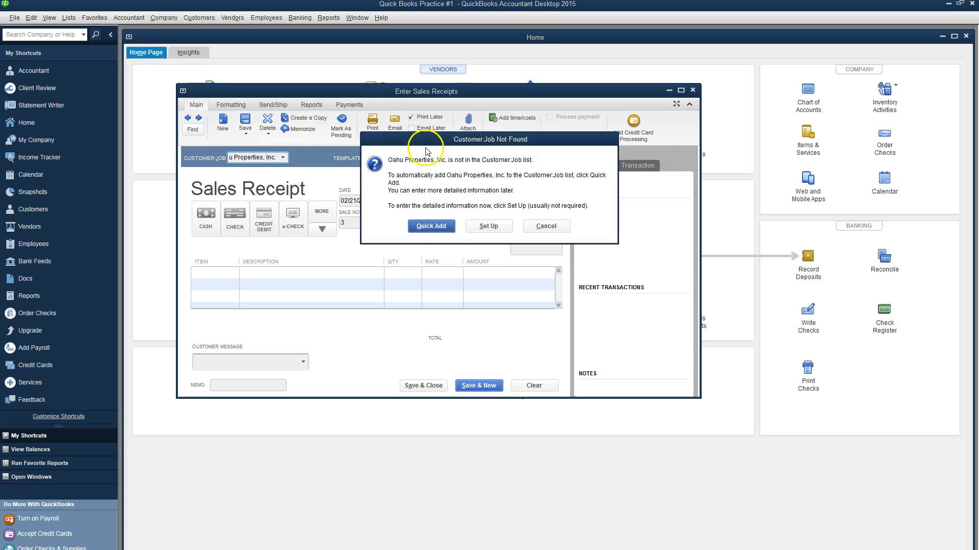
click(431, 226)
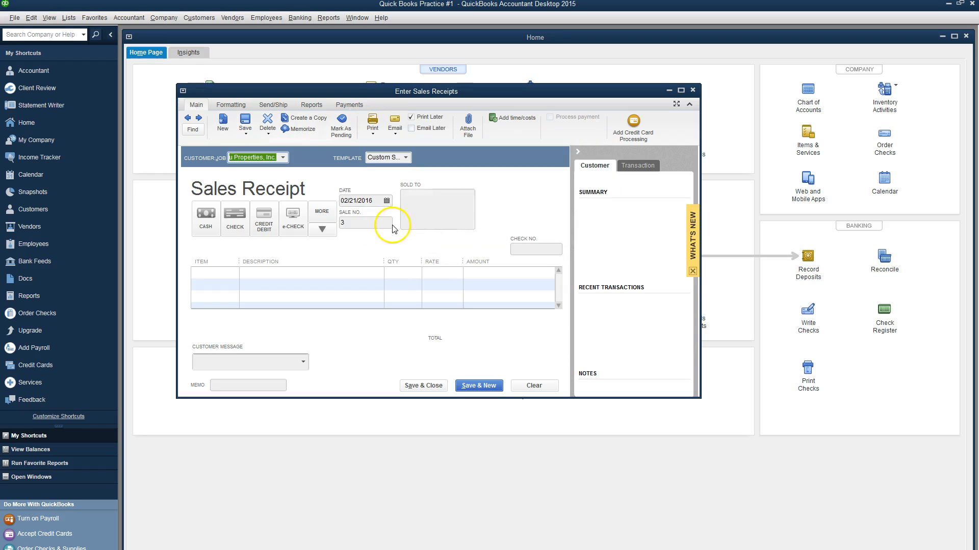
Step: Add One Month Internet and Wireless Router lines, each with quantity 1
click(229, 273)
click(233, 272)
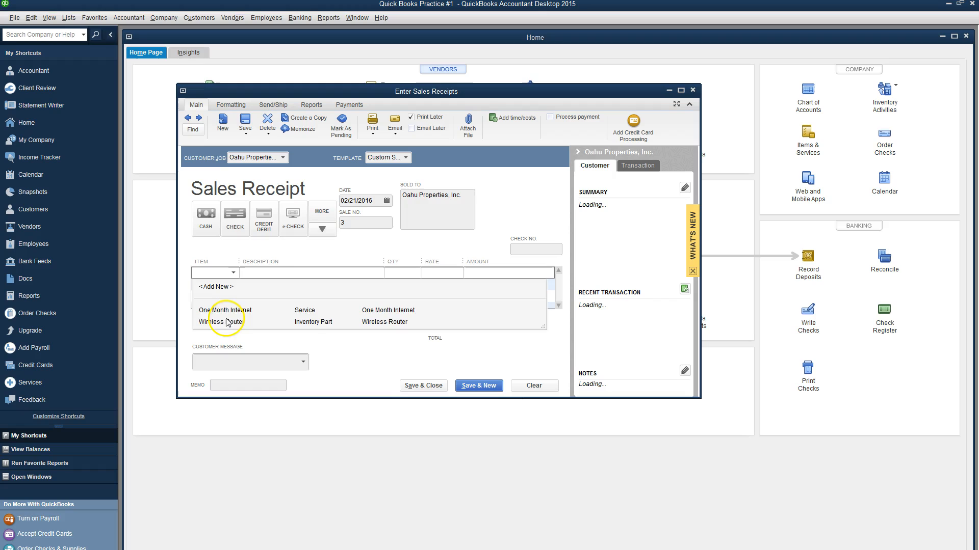
click(228, 314)
click(238, 281)
click(236, 284)
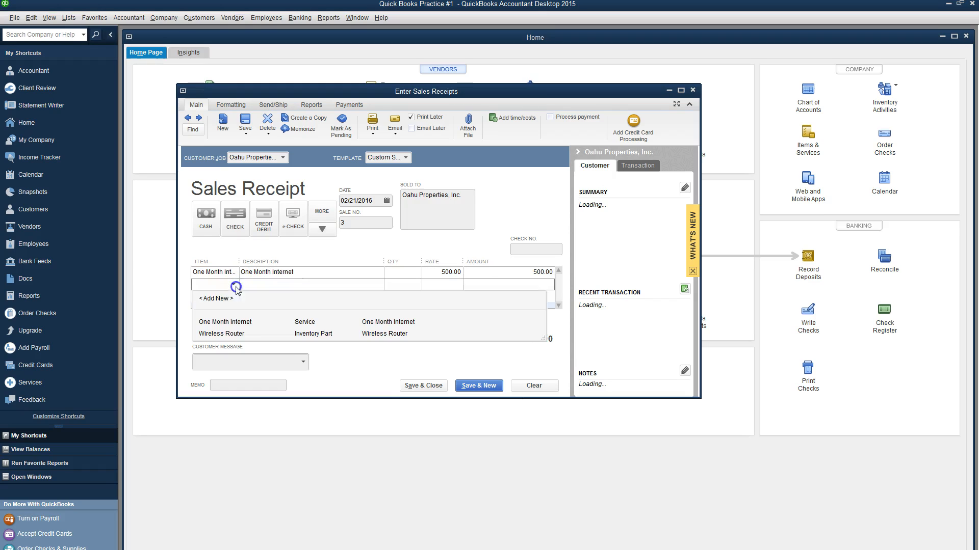
click(235, 336)
click(400, 274)
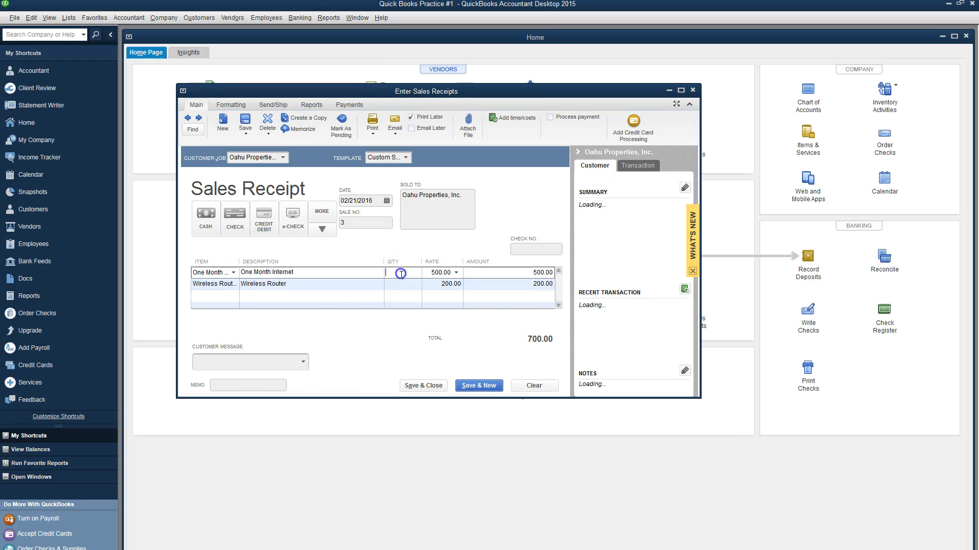
text(1)
click(400, 285)
text(1)
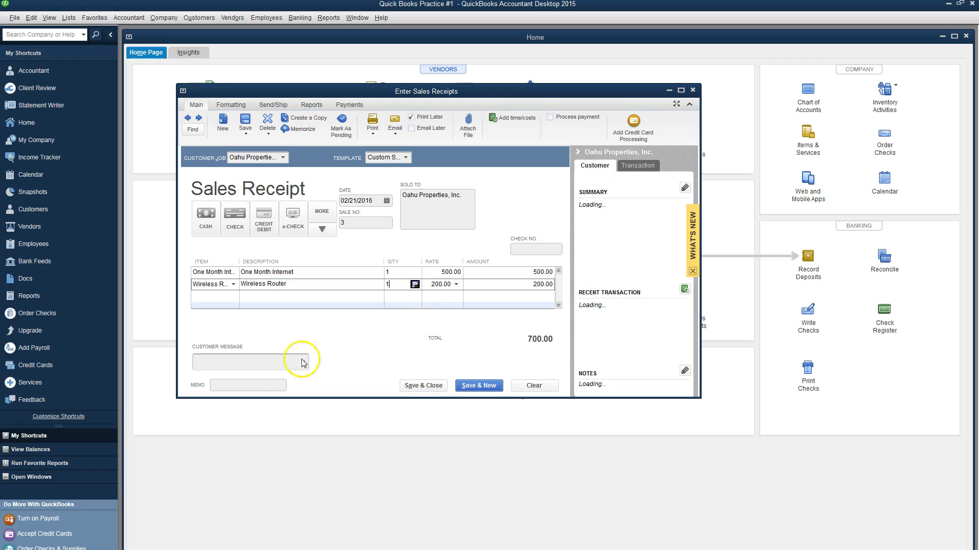
Step: Enter memo 'Third Sale' and save and close the past-dated receipt
click(259, 387)
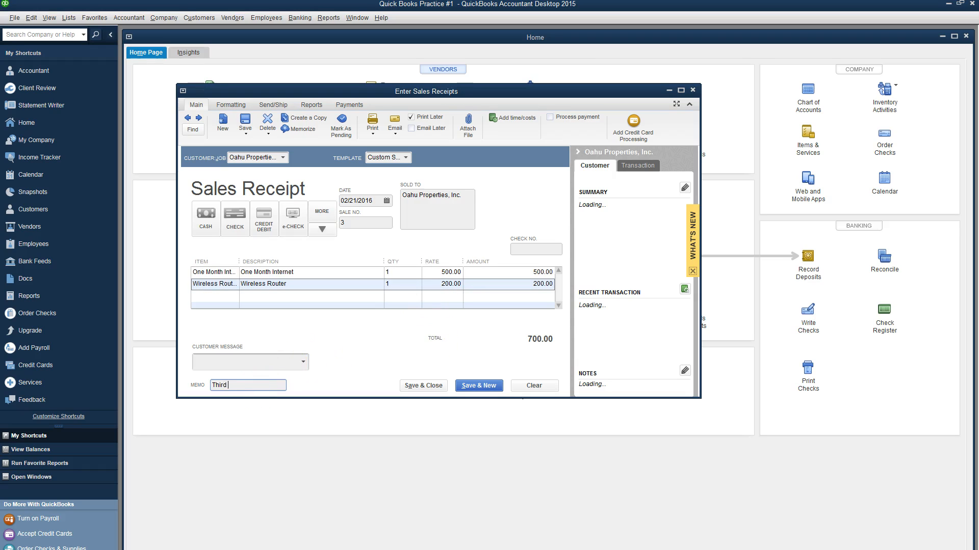
text(Third Sale)
click(424, 386)
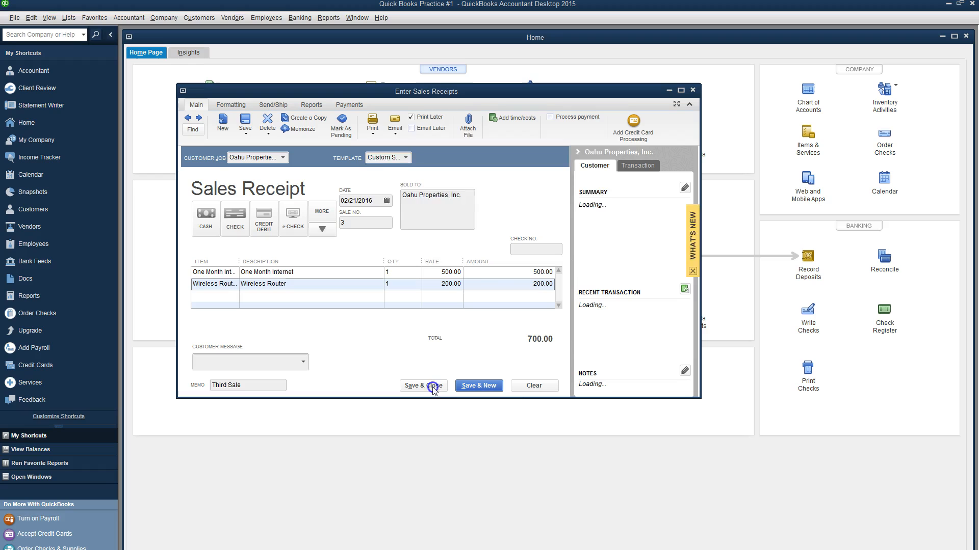
click(469, 242)
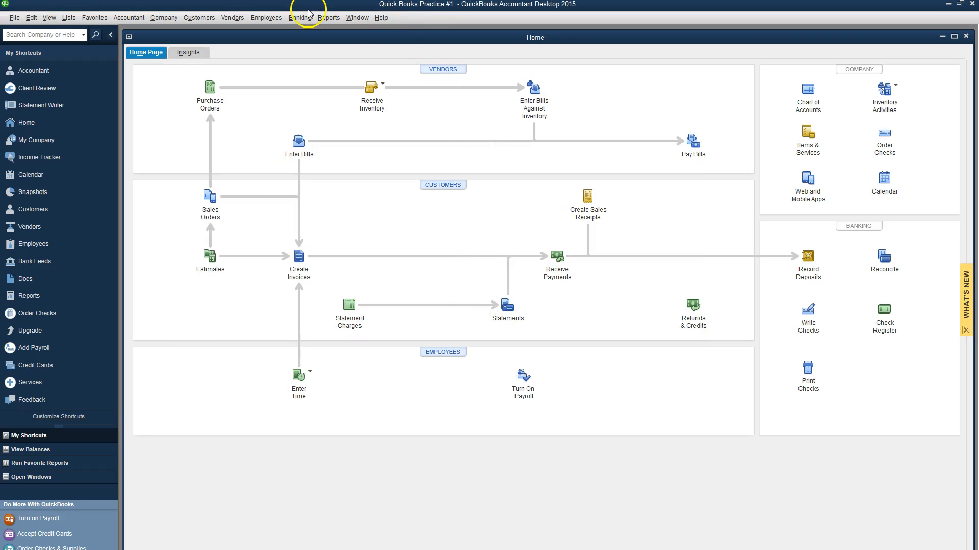
click(325, 17)
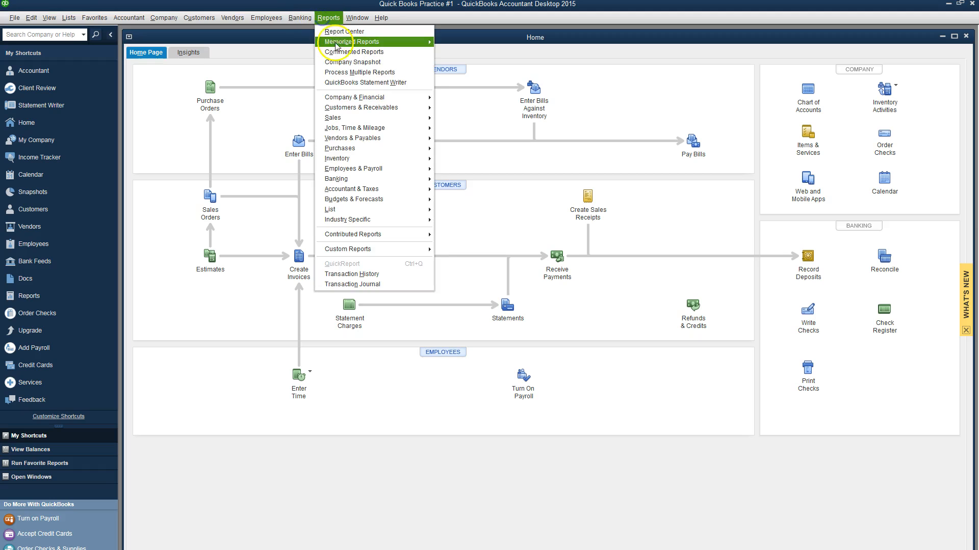
mouse_move(337, 97)
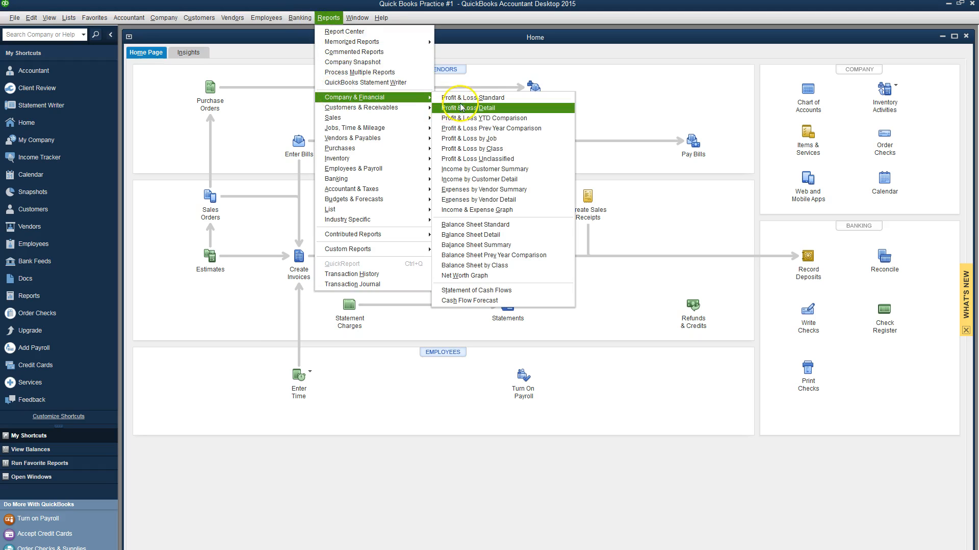
click(488, 225)
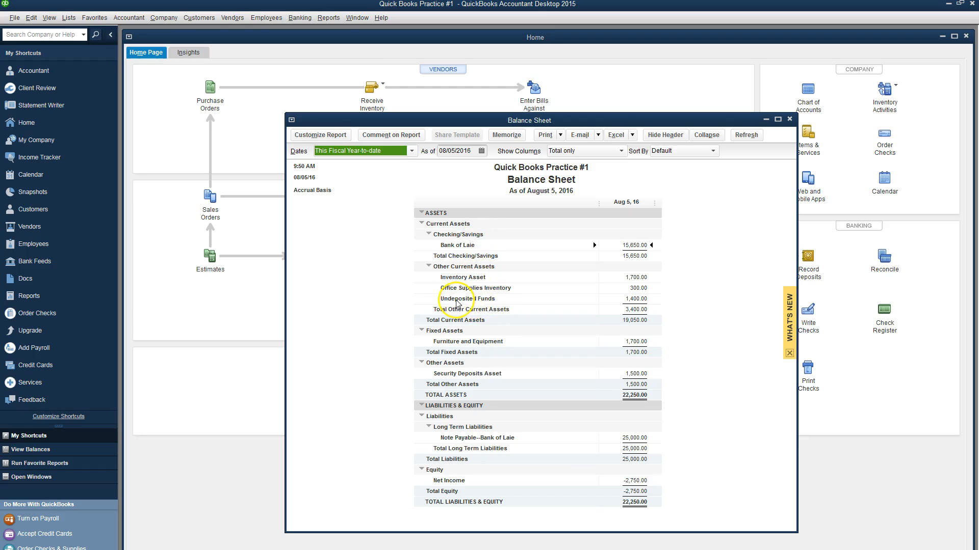
click(790, 120)
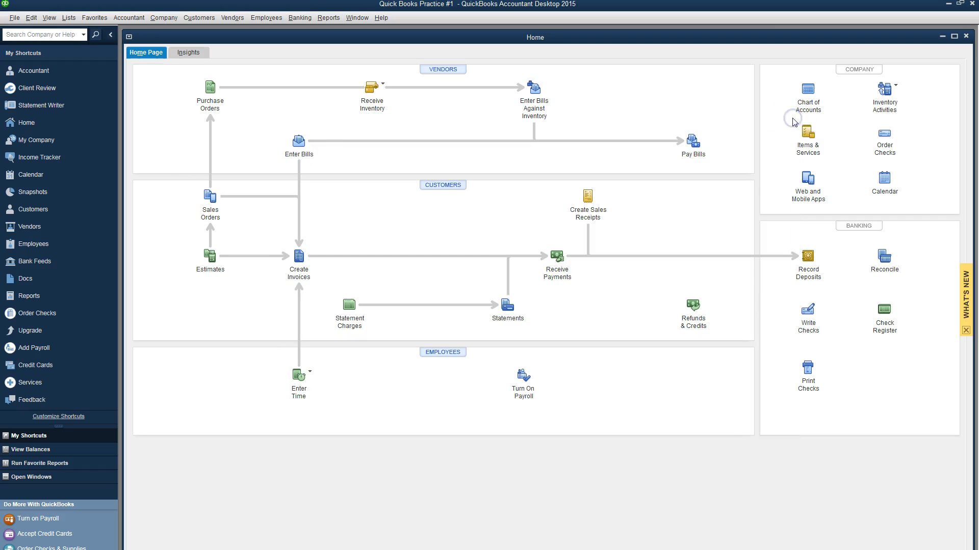
click(809, 257)
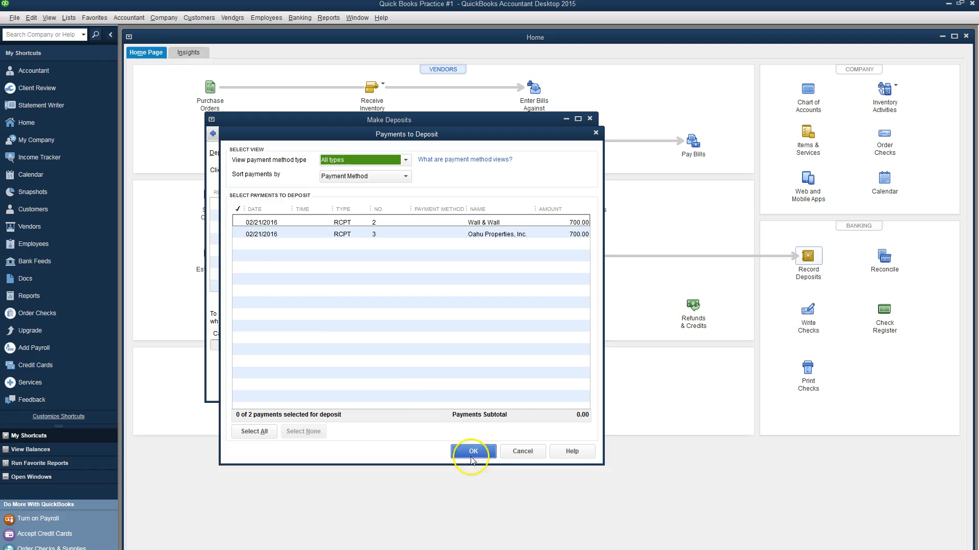
Step: Select both 700.00 payments and save the 1,400.00 deposit to Bank of Laie
click(238, 222)
click(238, 234)
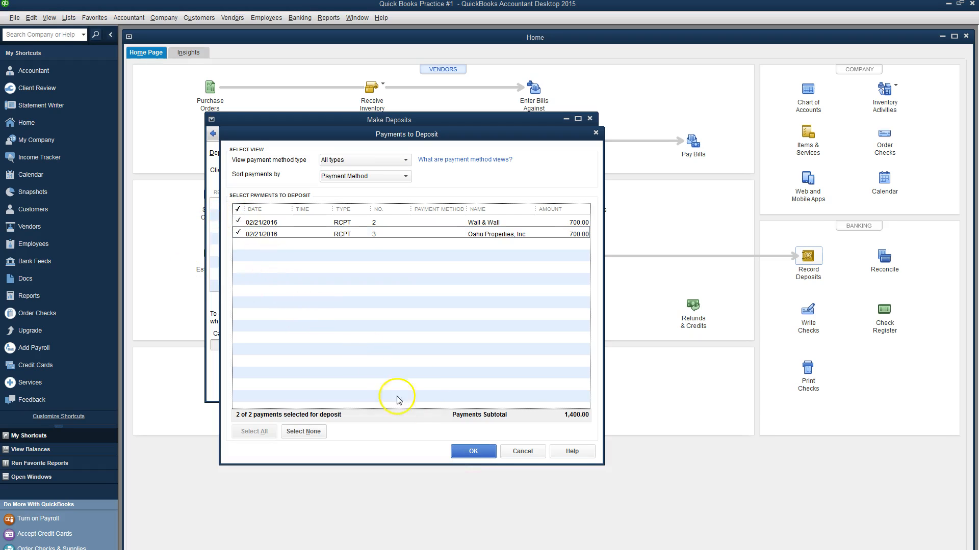
click(473, 451)
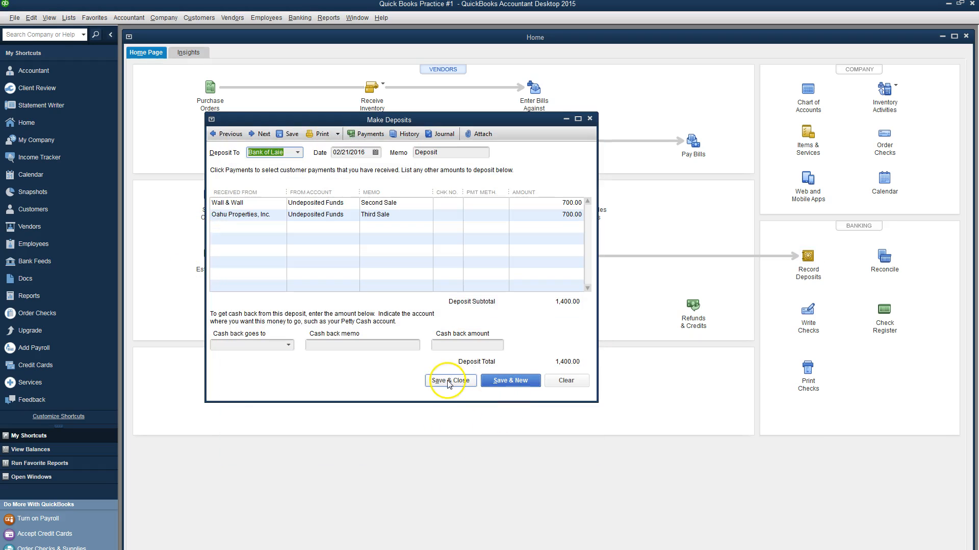
click(448, 381)
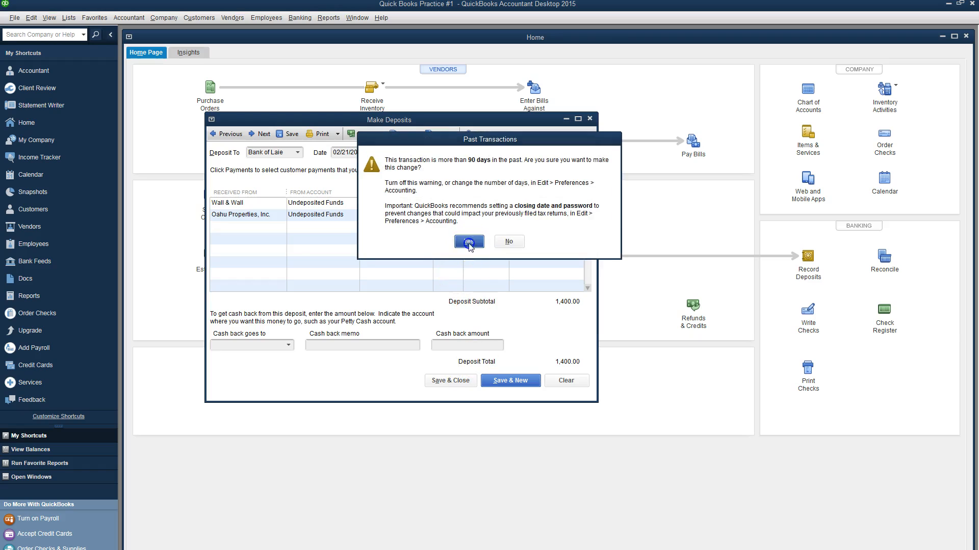
click(469, 243)
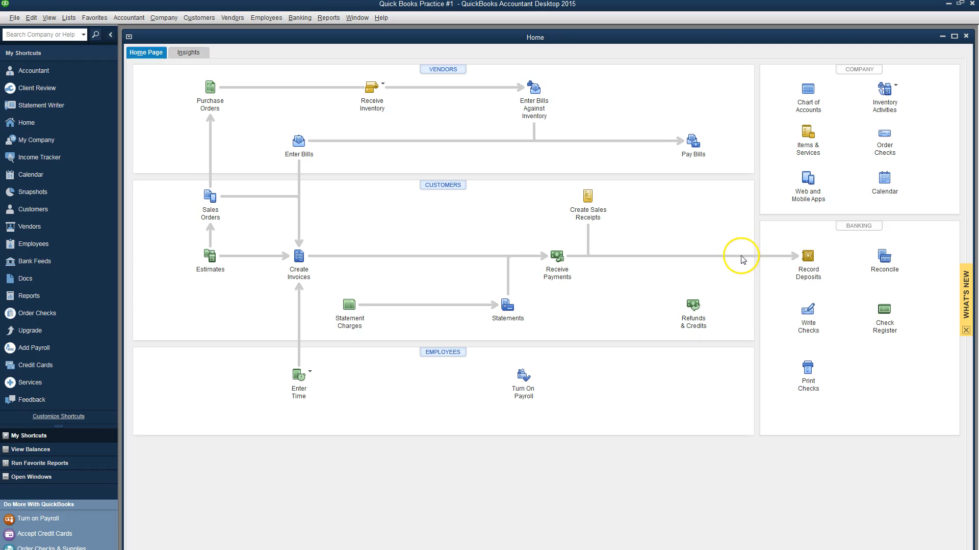
key(alt+Tab)
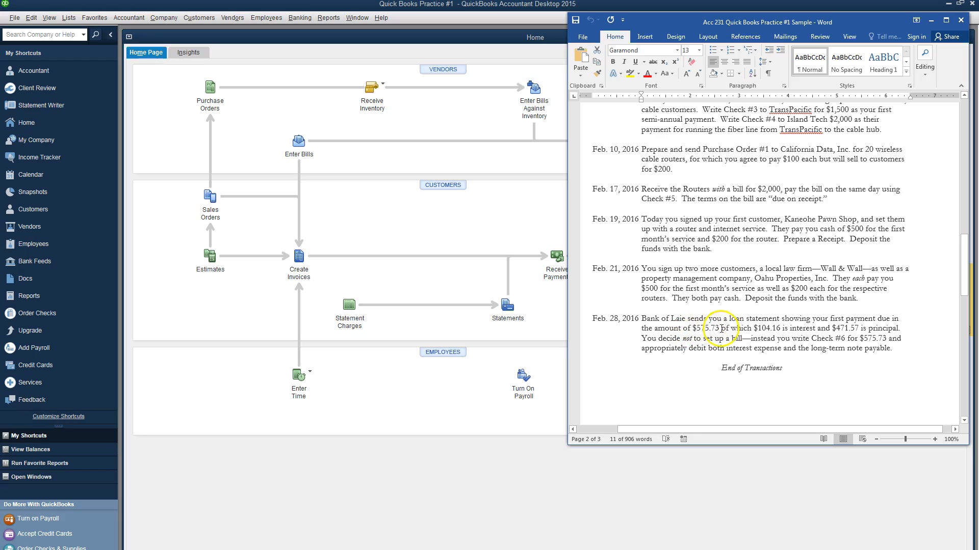
drag(724, 328, 697, 324)
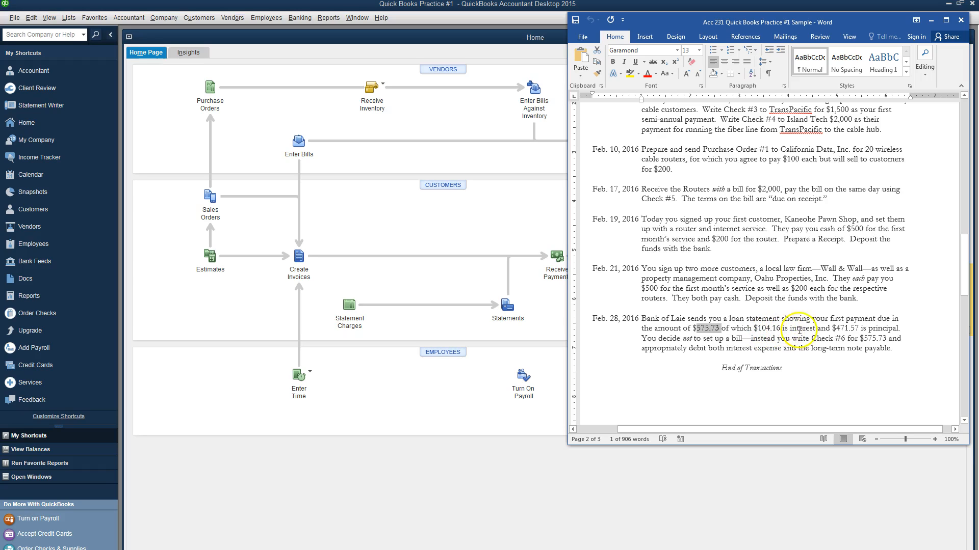
double_click(851, 328)
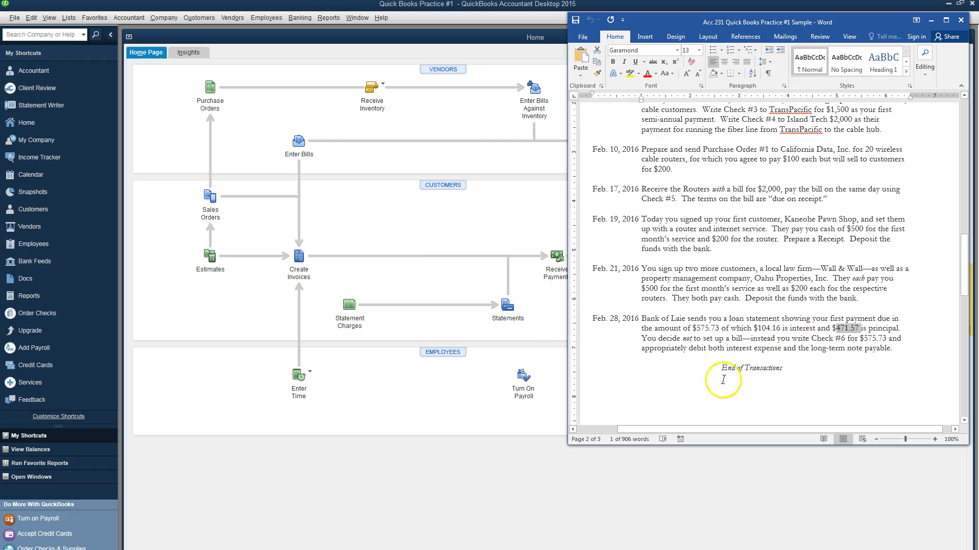
click(426, 214)
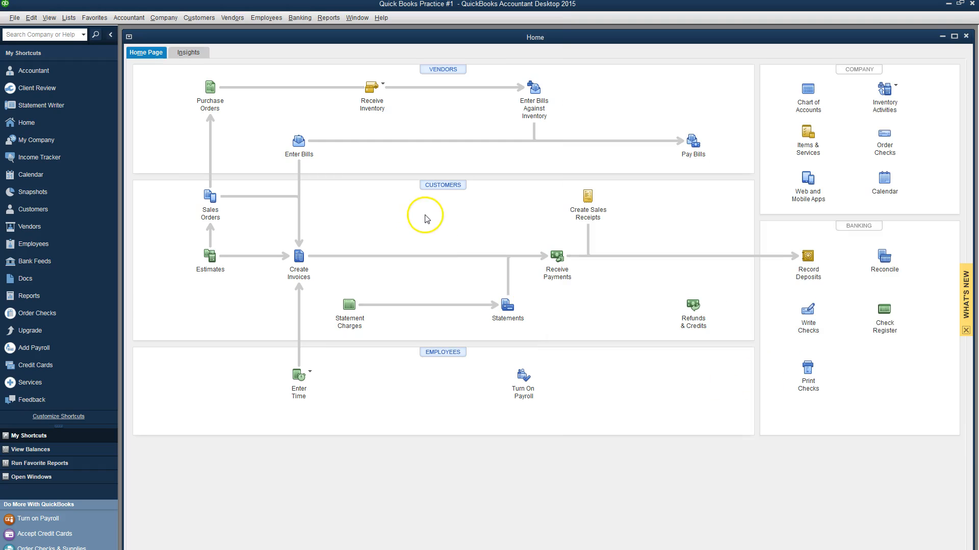
Step: Start a check dated February 28, 2016 payable to Bank of Laie
click(811, 328)
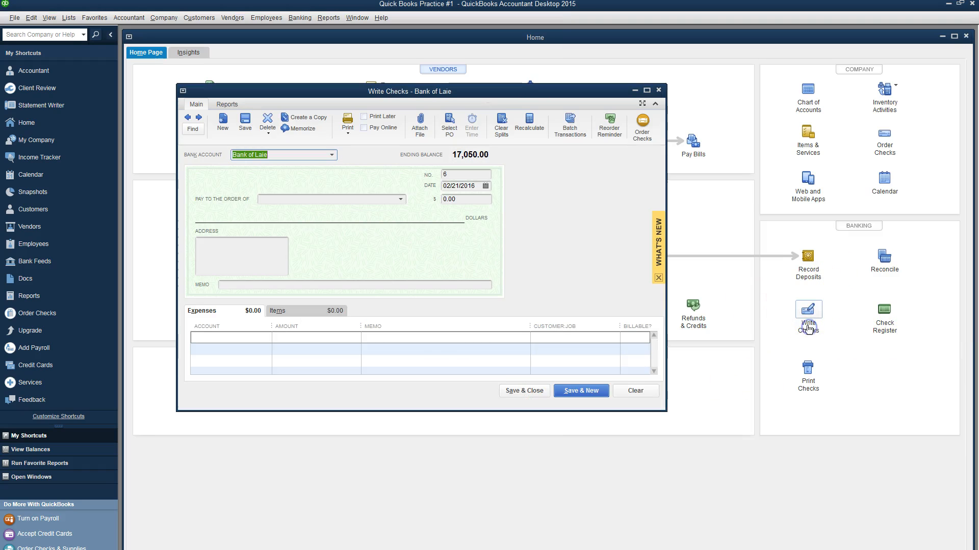
click(486, 186)
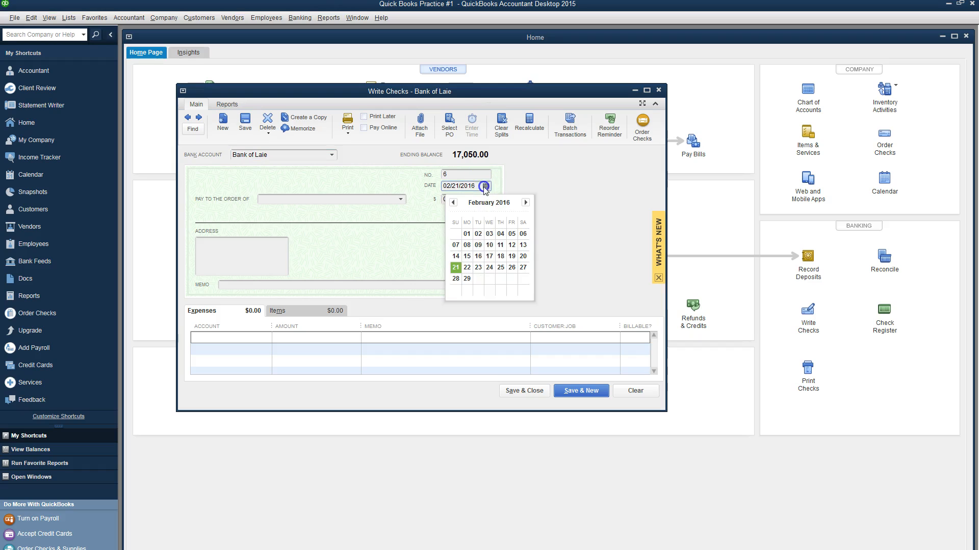
click(456, 279)
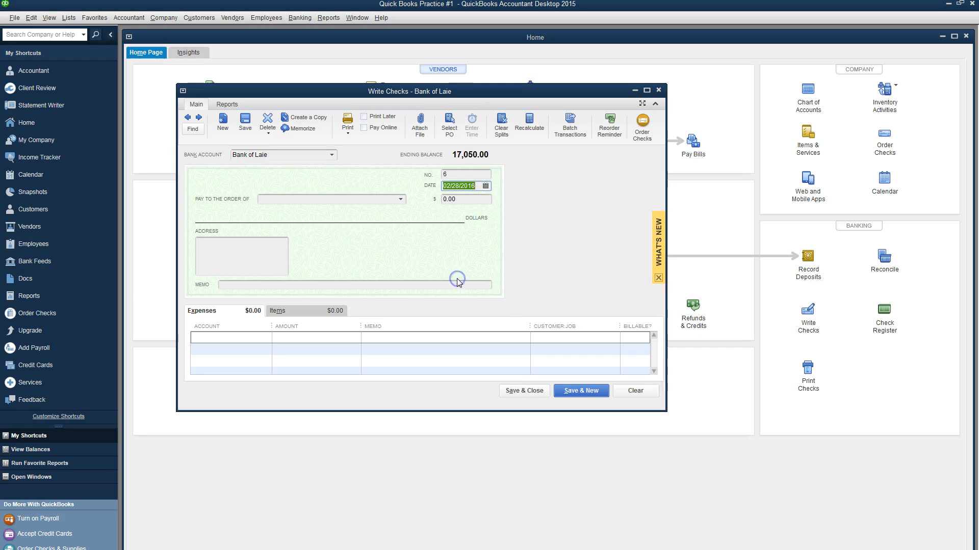
click(401, 200)
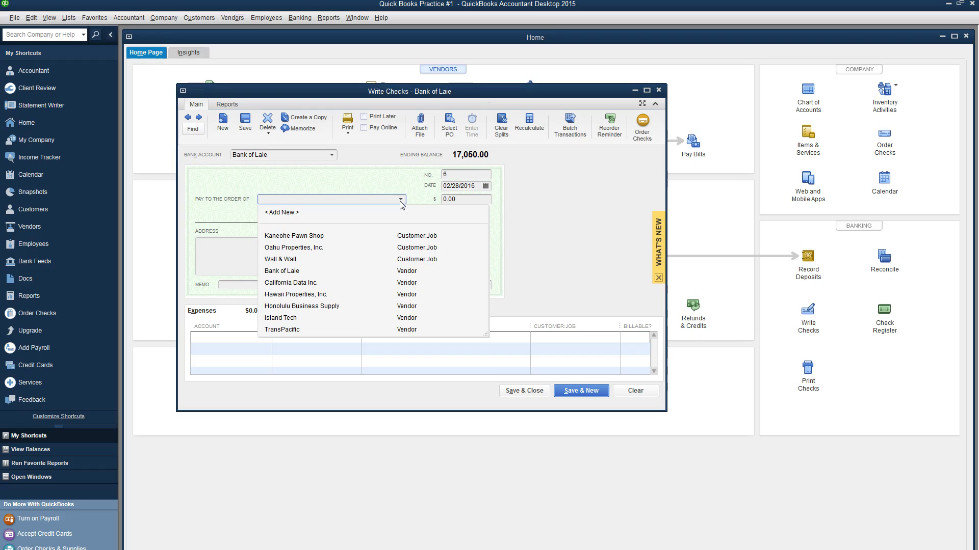
click(305, 273)
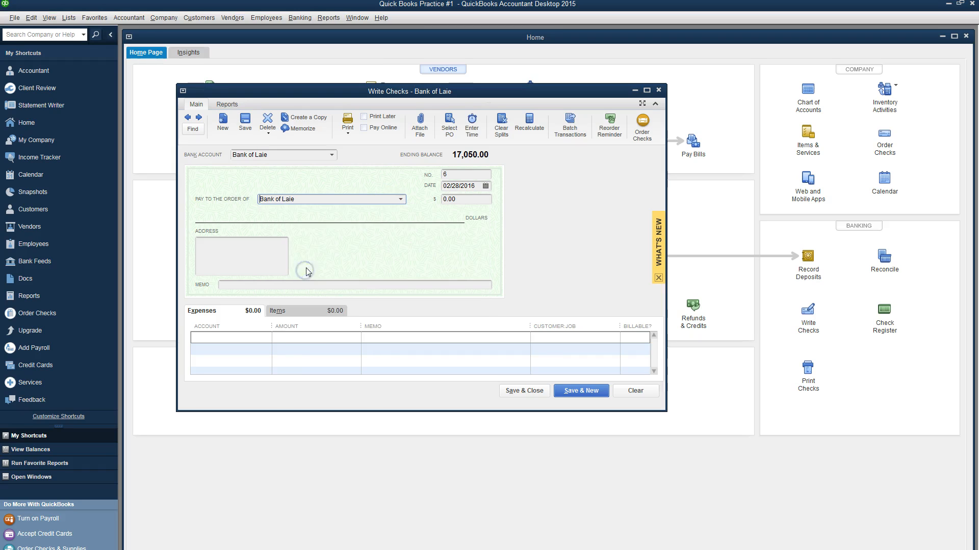
Step: Charge 471.57 principal to Note Payable--Bank of Laie on the first line
click(254, 339)
click(266, 339)
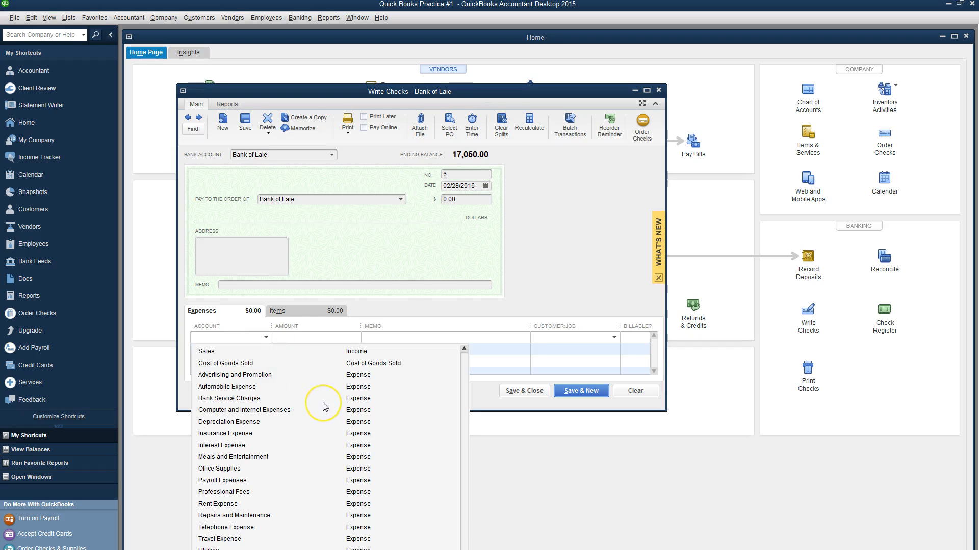
scroll(322, 406, up, 3)
scroll(323, 406, up, 2)
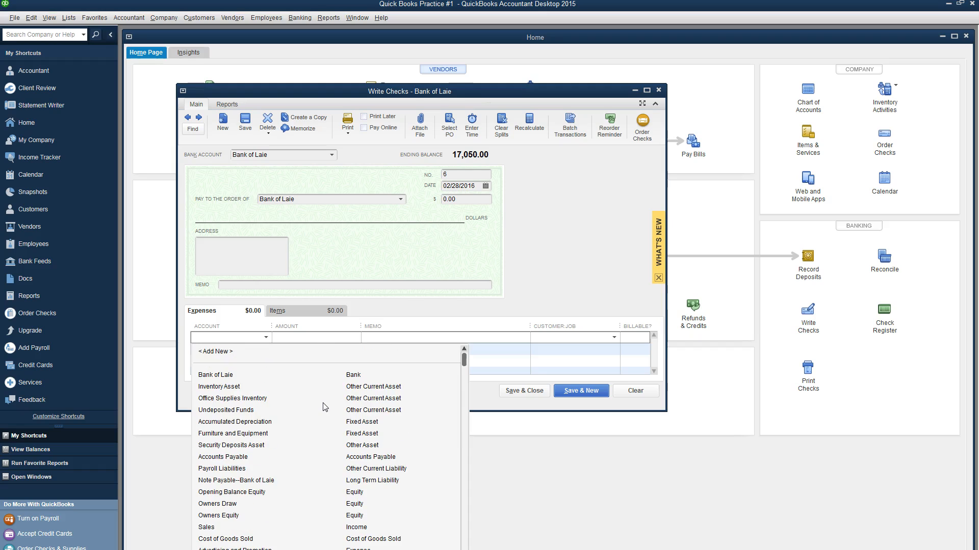
click(257, 480)
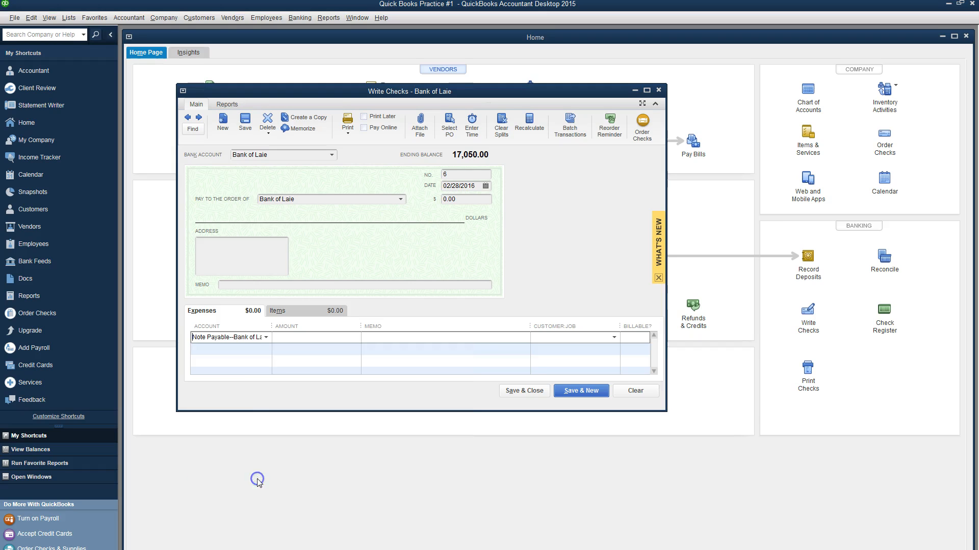
click(301, 340)
text(471.57)
click(370, 338)
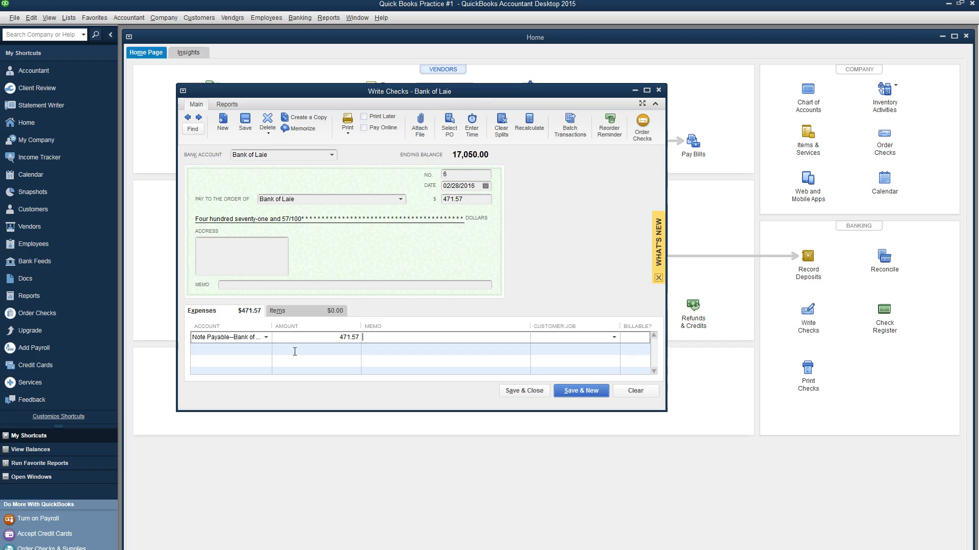
Step: Add an Interest Expense second line and copy its 104.16 amount from the instructions
drag(273, 326, 300, 327)
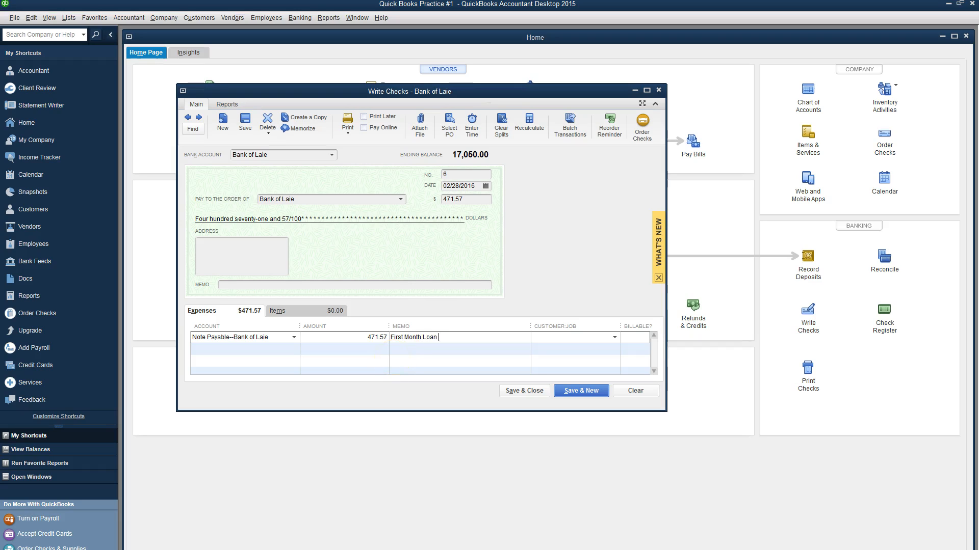
click(240, 351)
click(294, 349)
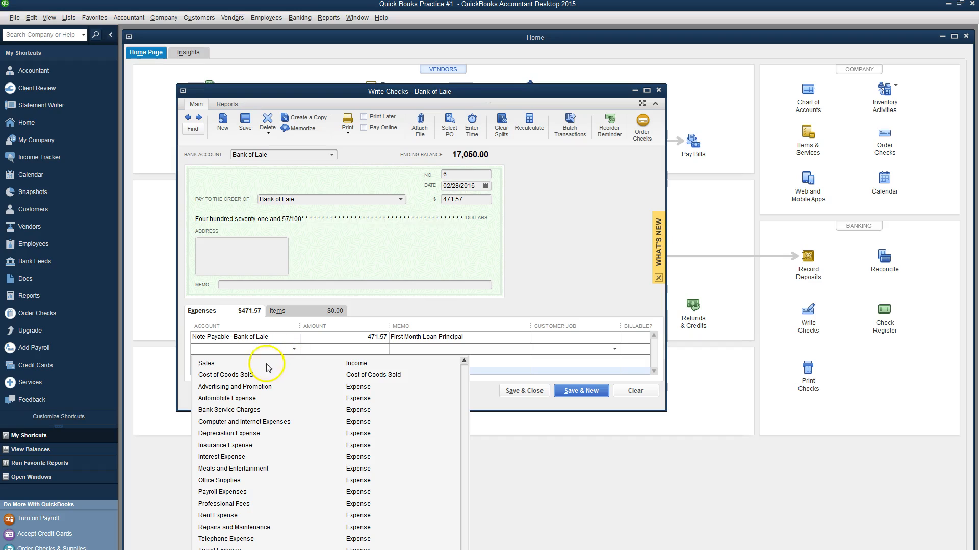
click(263, 458)
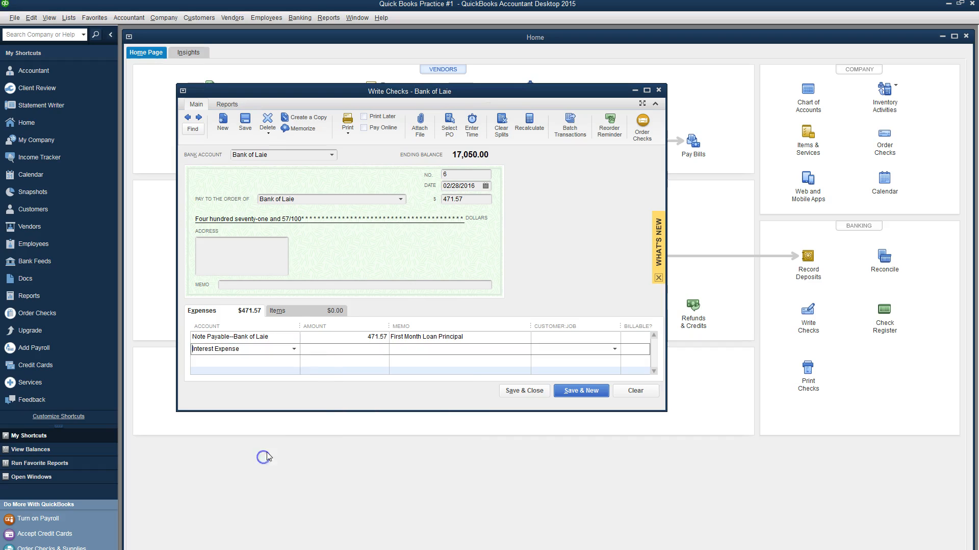
click(350, 349)
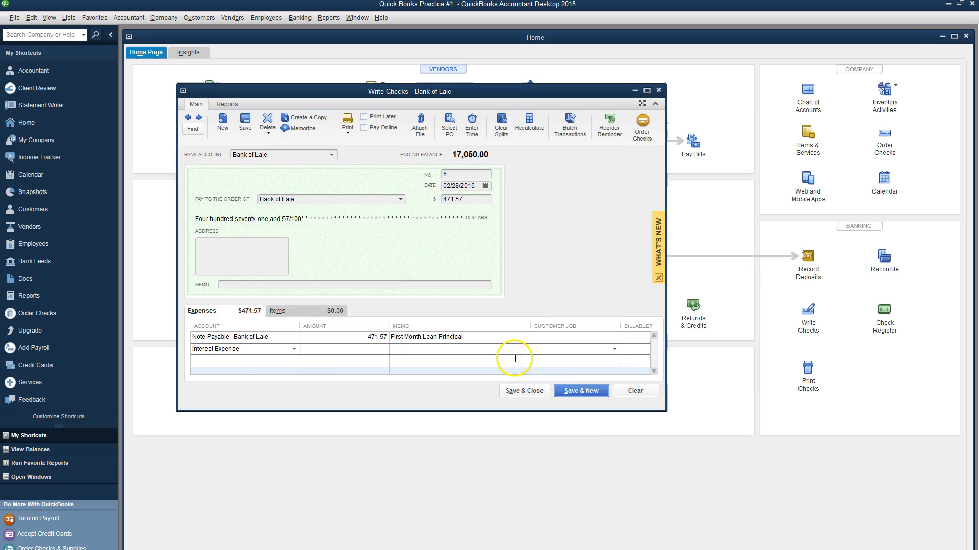
key(alt+Tab)
drag(782, 329, 763, 330)
key(ctrl+c)
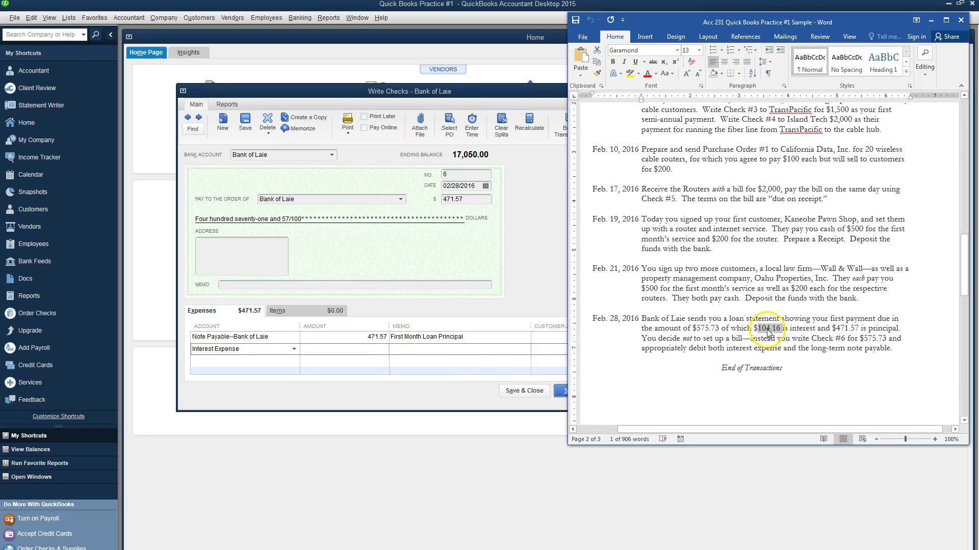
Step: Paste 104.16 as the interest amount, add memos, and save the 575.73 check
click(366, 349)
key(ctrl+v)
click(405, 351)
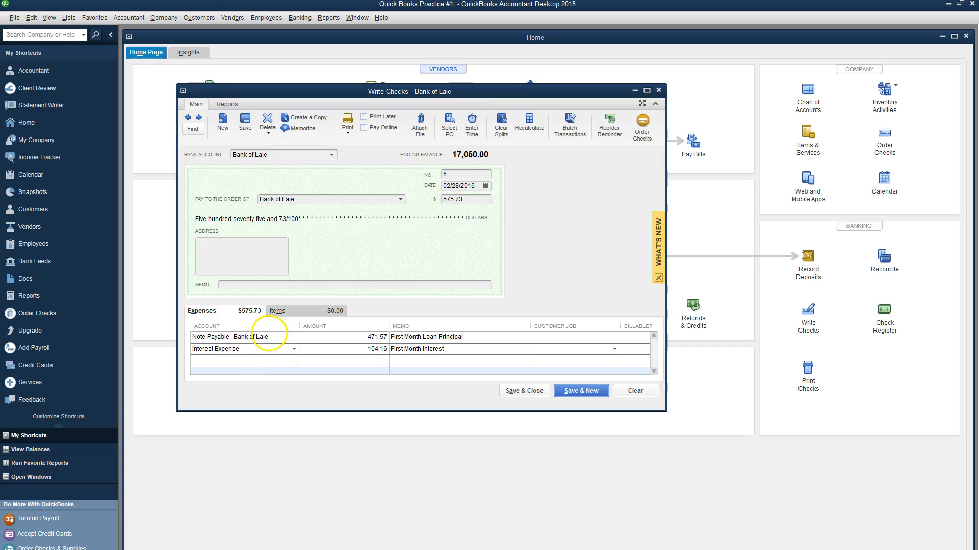
click(242, 285)
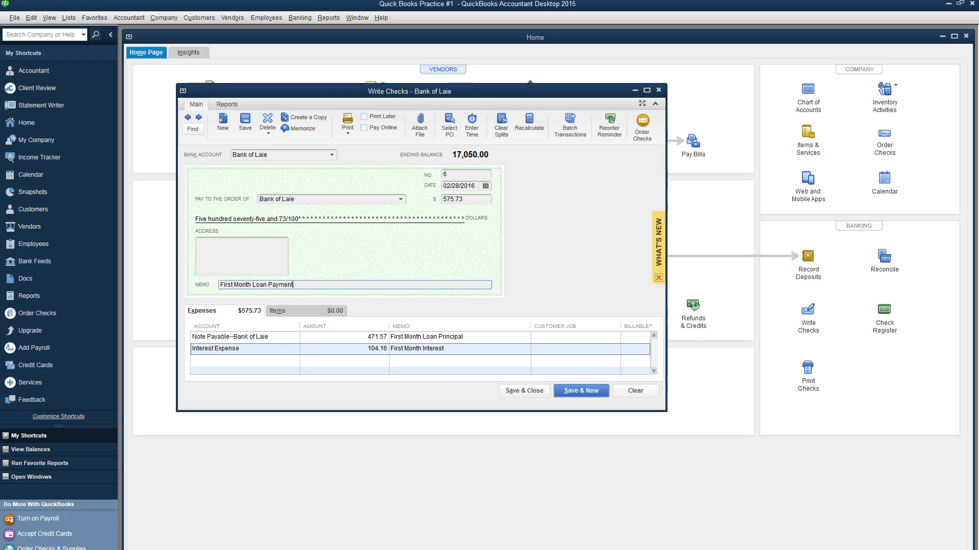
click(528, 393)
click(476, 241)
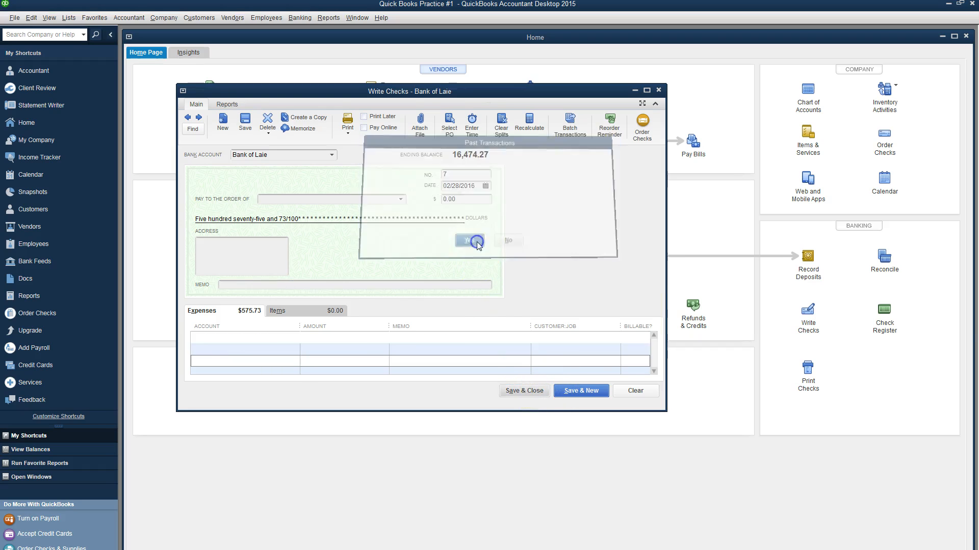
Step: Scroll the Word instructions to the page 3 PDF report steps, then return to QuickBooks
key(alt+Tab)
scroll(679, 326, up, 1)
scroll(679, 325, up, 15)
scroll(681, 316, down, 15)
scroll(688, 292, down, 6)
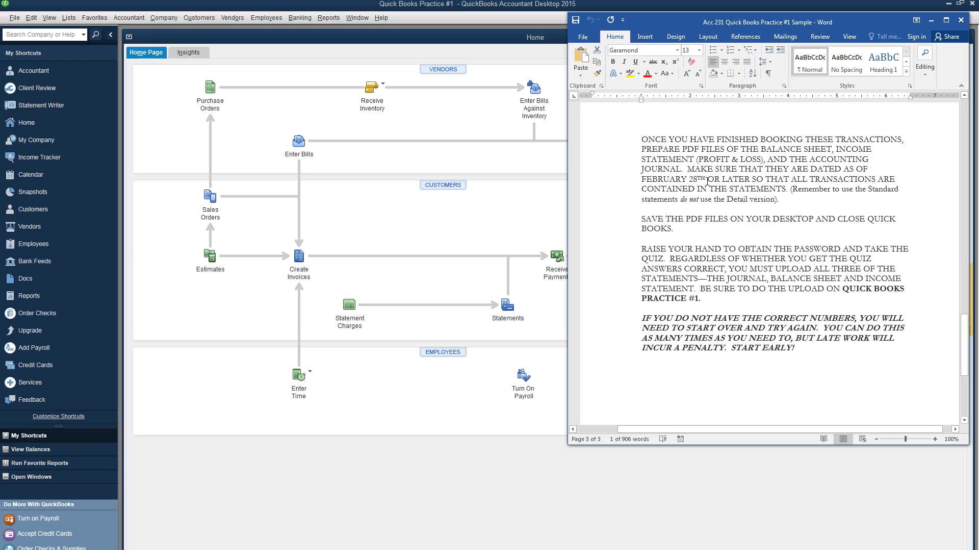
click(521, 212)
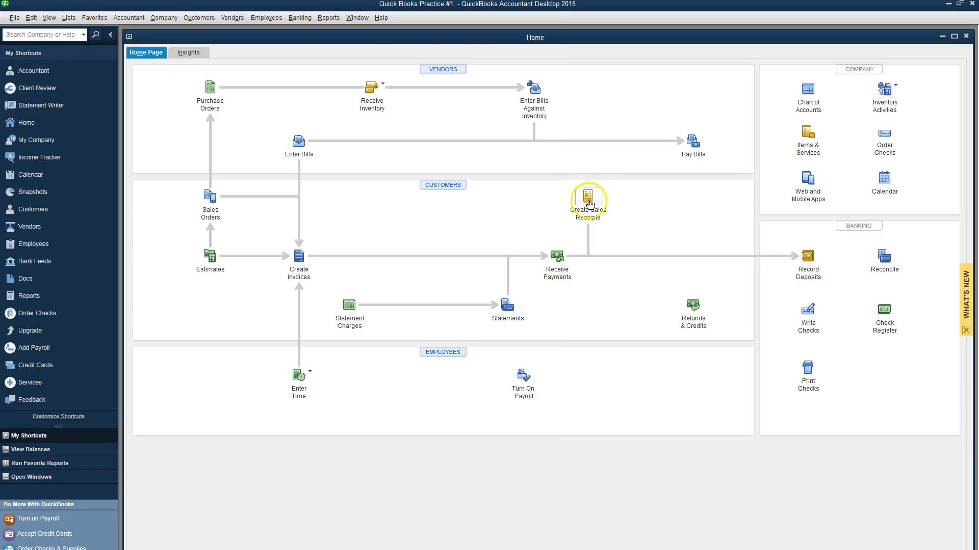
Step: Open the standard Balance Sheet report
click(326, 18)
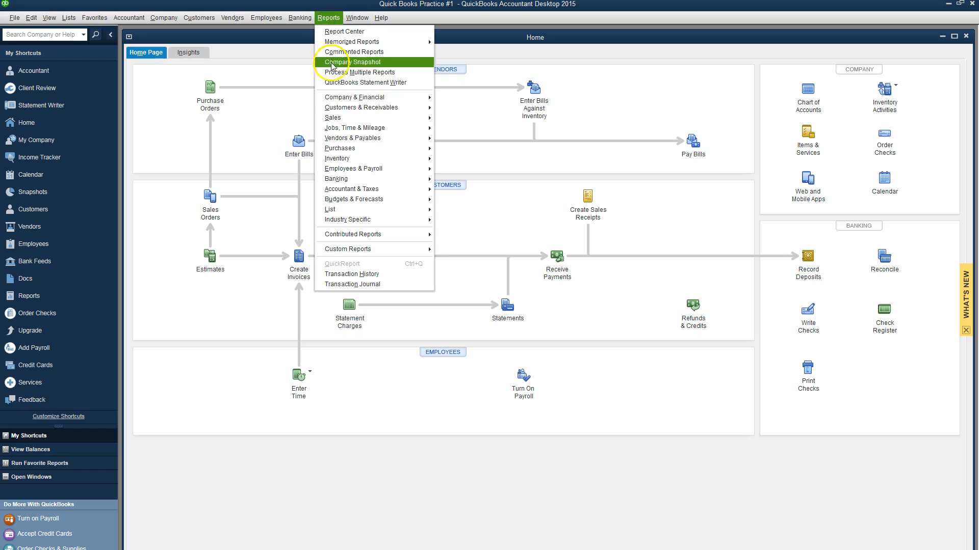
mouse_move(335, 102)
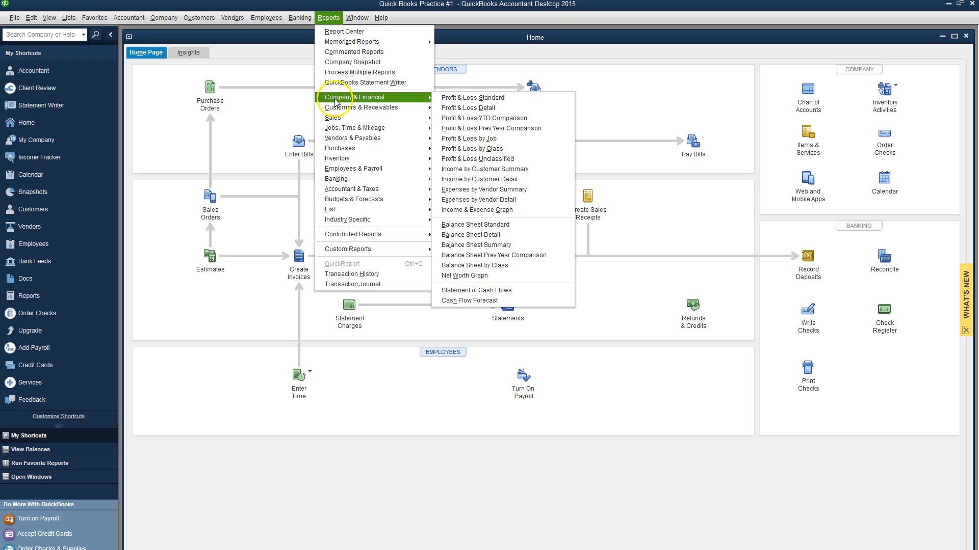
click(472, 225)
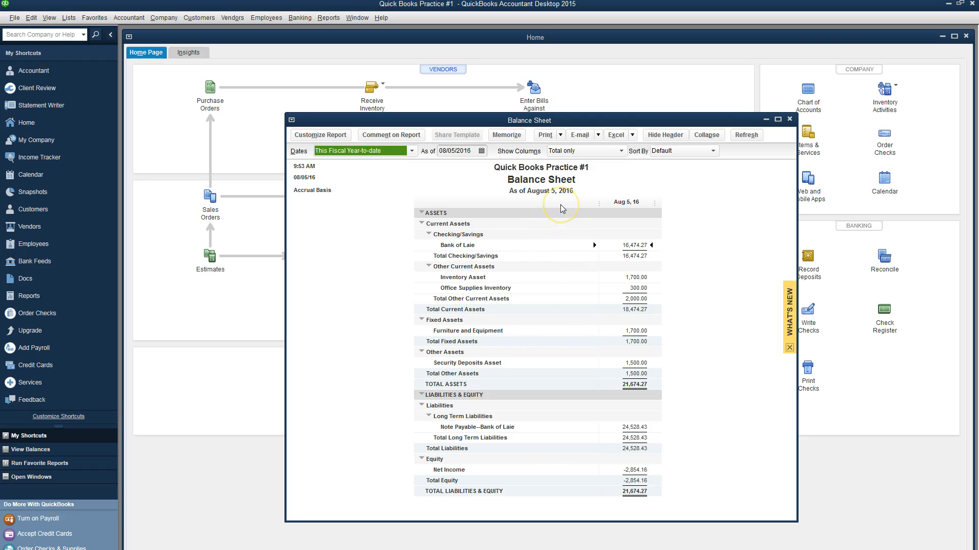
Step: Save it as PDF 'QuickBooks#1BalanceSheet' in Documents > Accounting 231 Samples and Videos
click(15, 18)
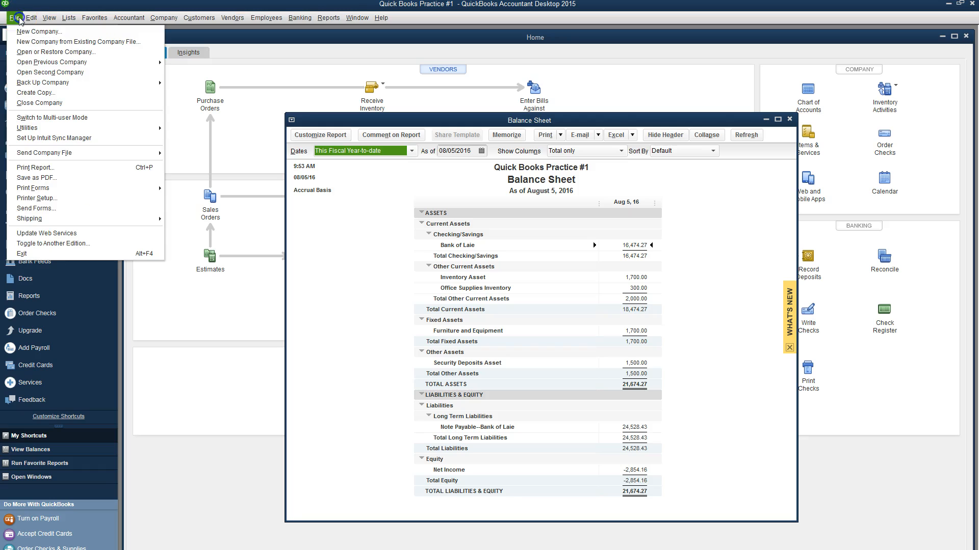
click(49, 178)
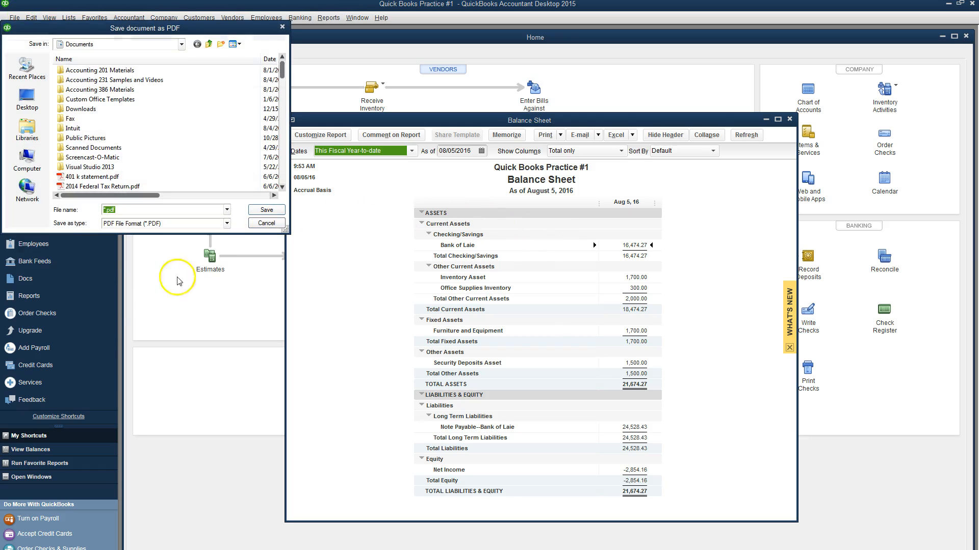
text(QuickBooks#1BalanceSheet)
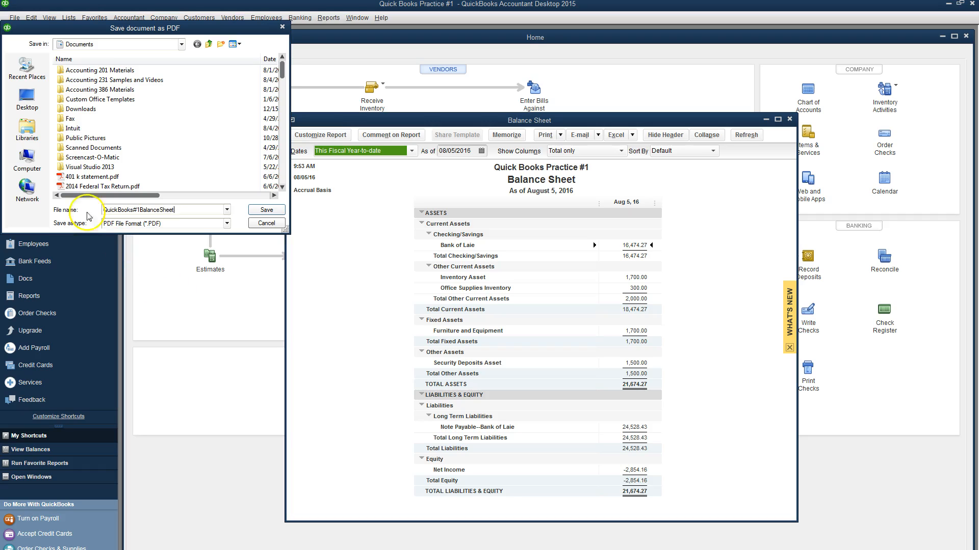
click(43, 104)
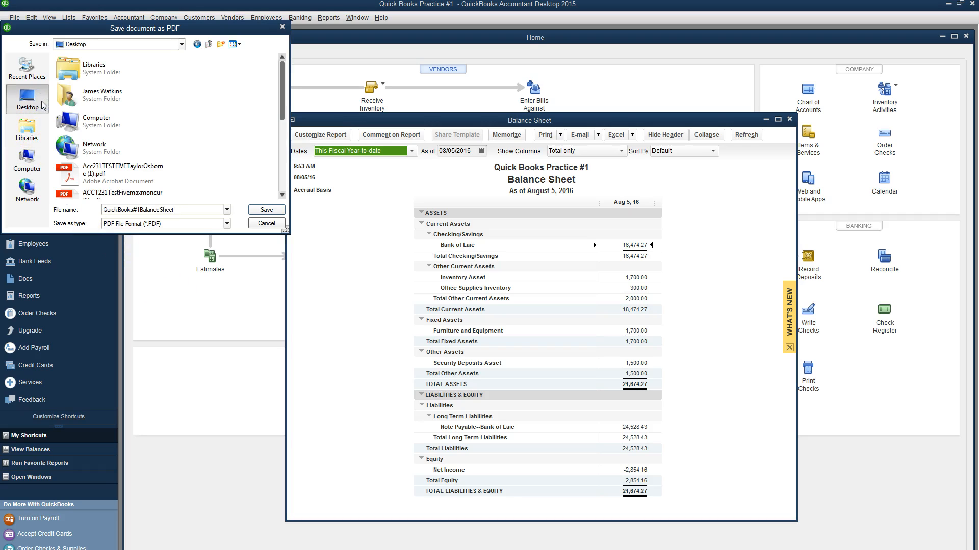
click(27, 131)
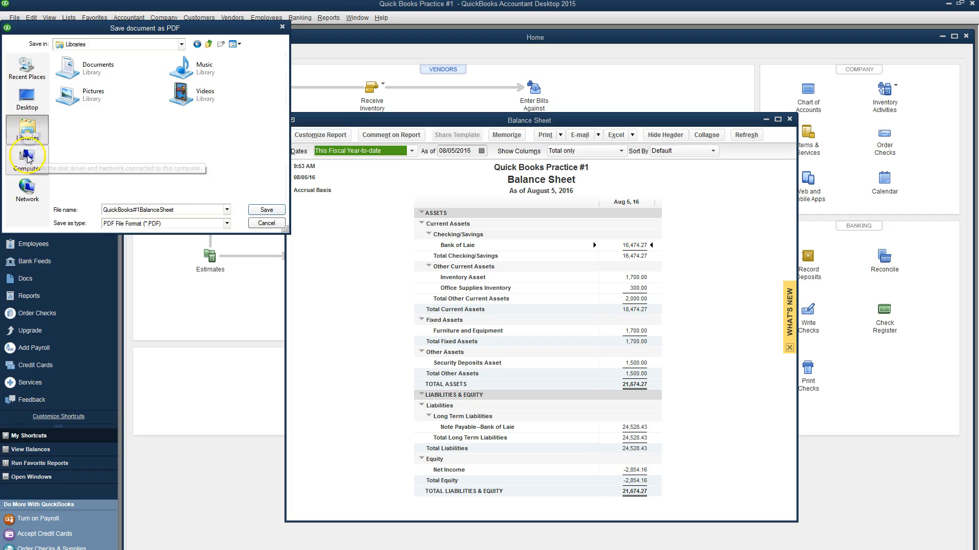
double_click(87, 68)
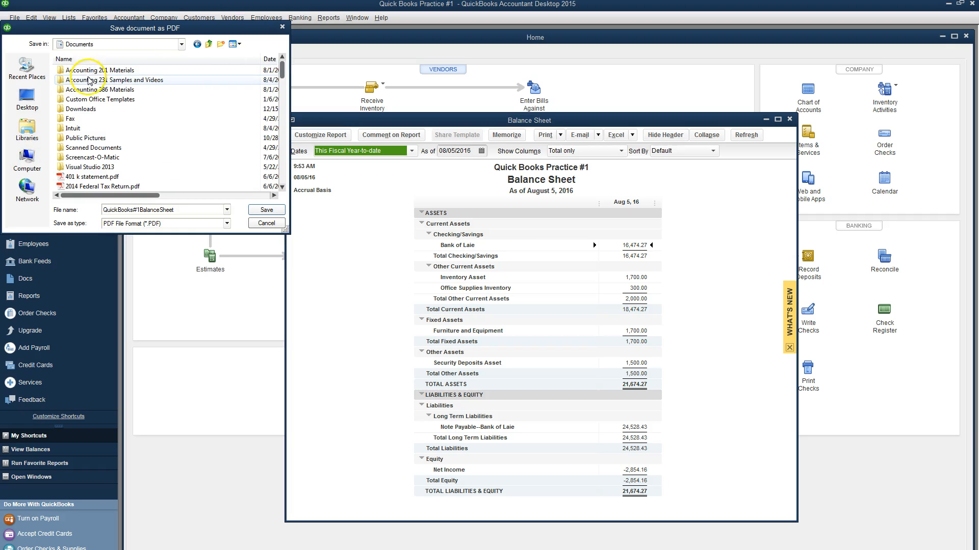
click(88, 80)
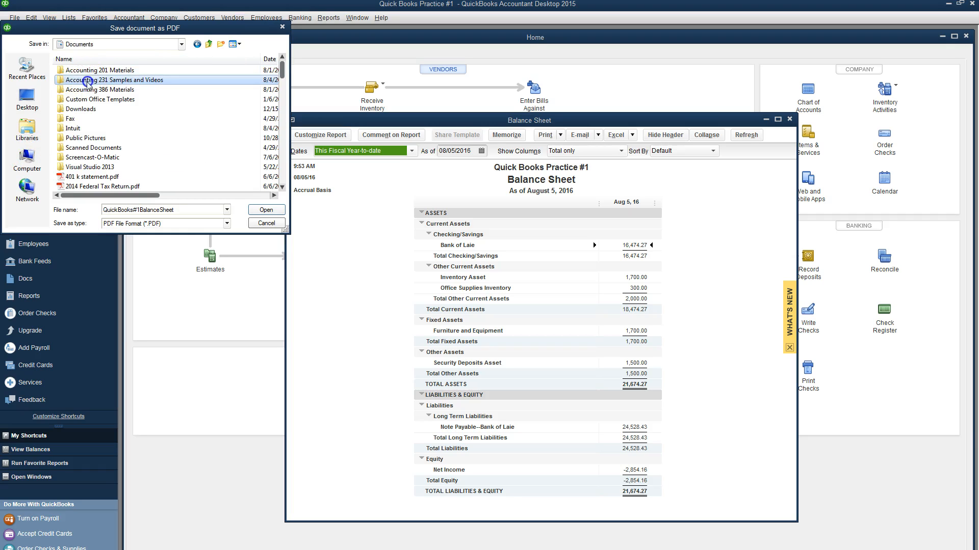
click(264, 213)
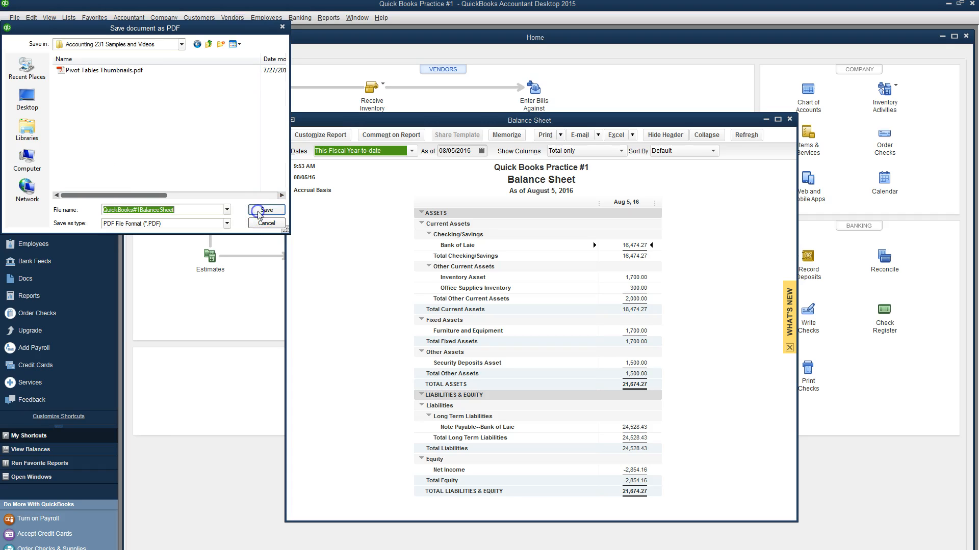
click(266, 210)
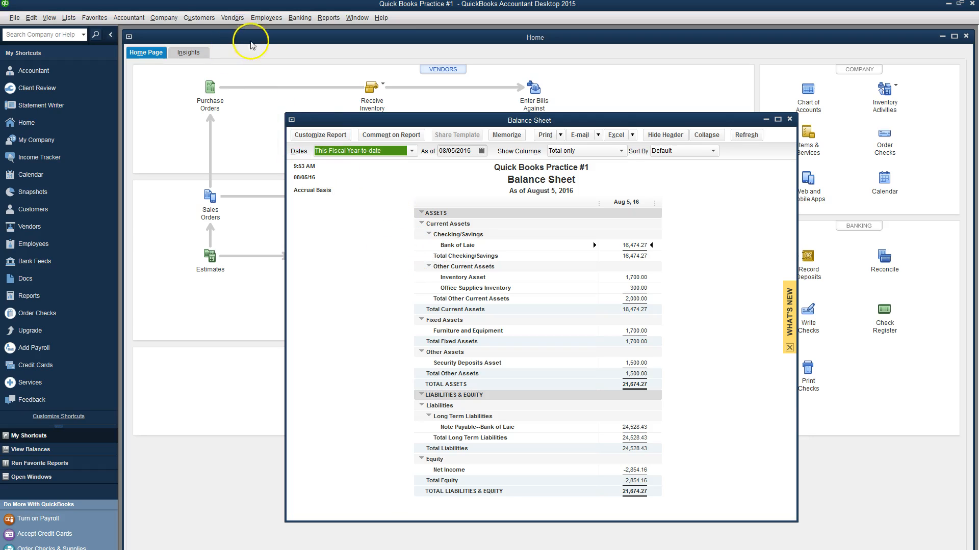
Step: Open the Profit & Loss Standard report with the date range set to All
click(332, 19)
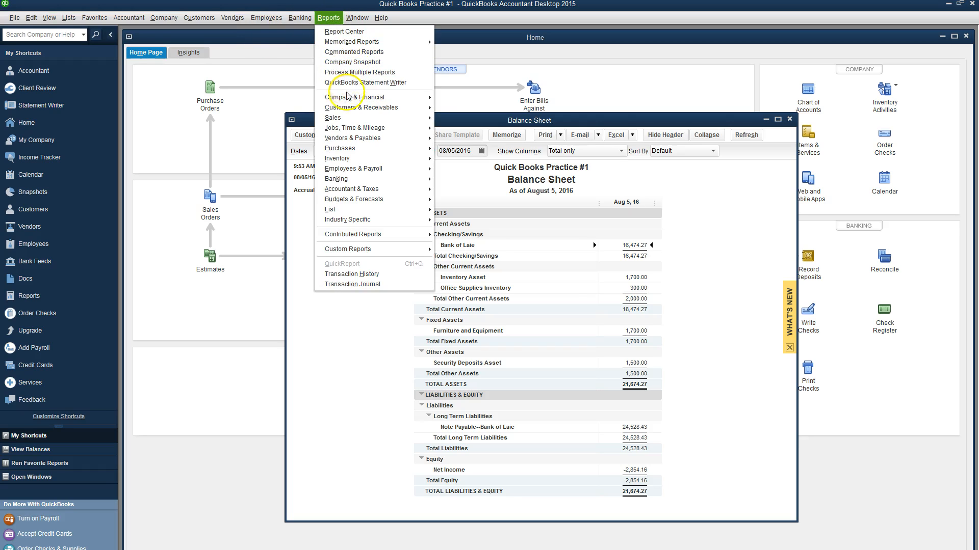
mouse_move(352, 96)
click(472, 98)
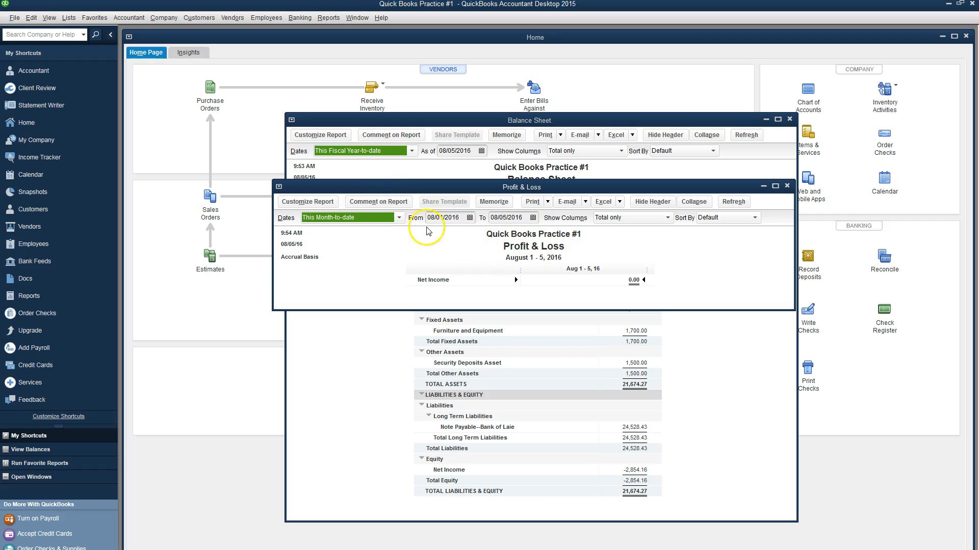
click(399, 218)
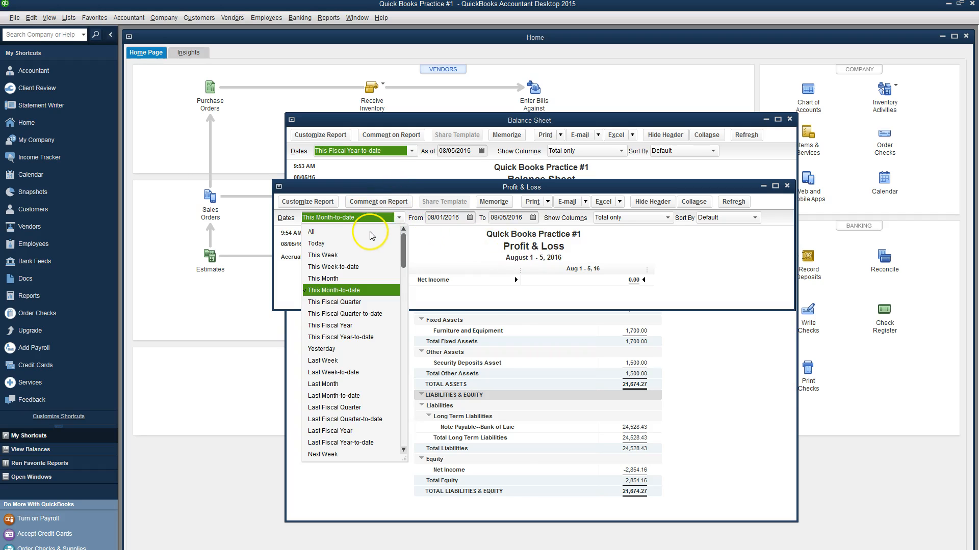
click(372, 228)
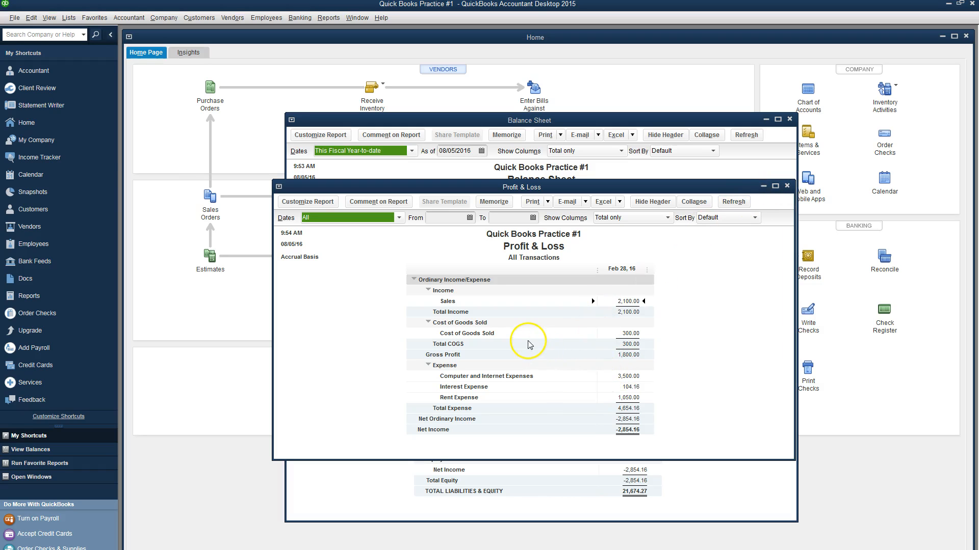
Step: Save the Profit & Loss as PDF 'QuickBooks#1IncomeStatement' beside the Balance Sheet PDF
click(15, 19)
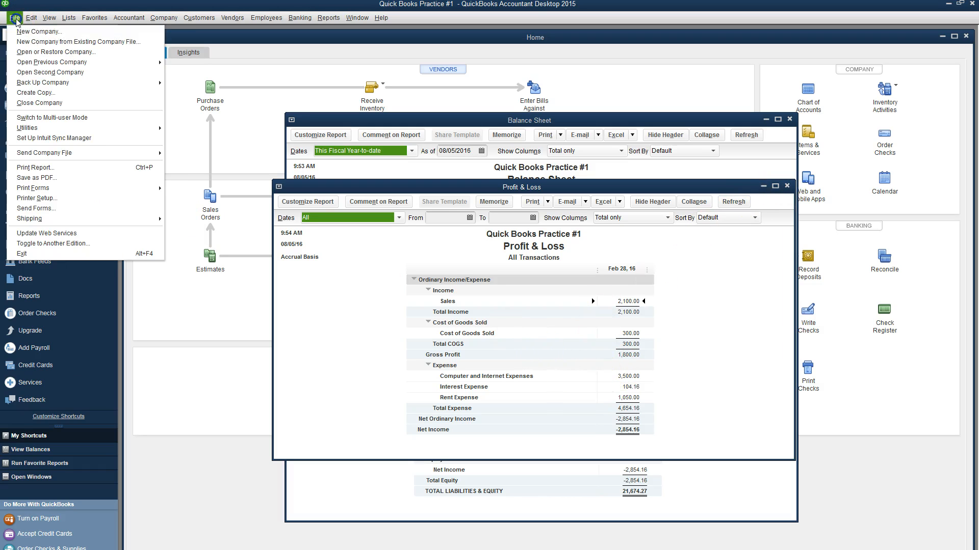
click(35, 178)
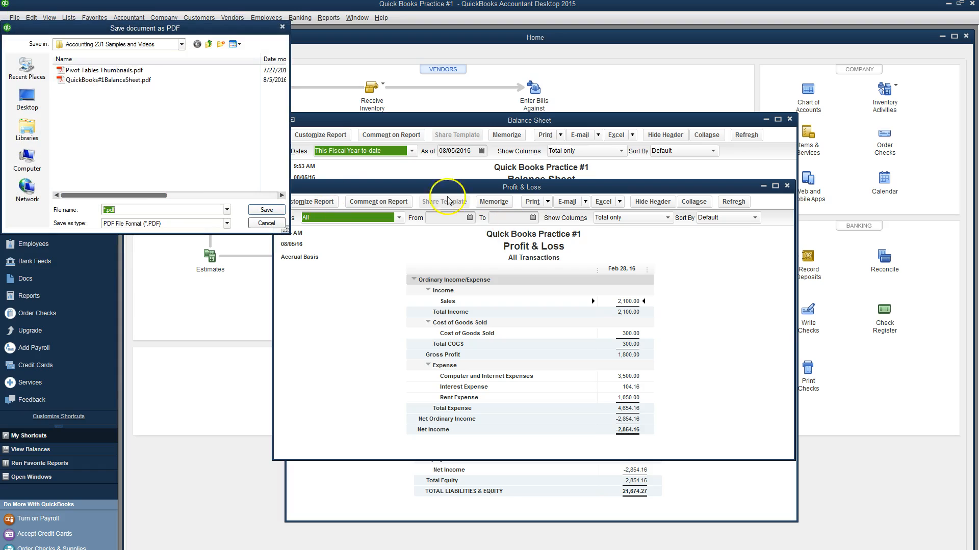
text(Quick)
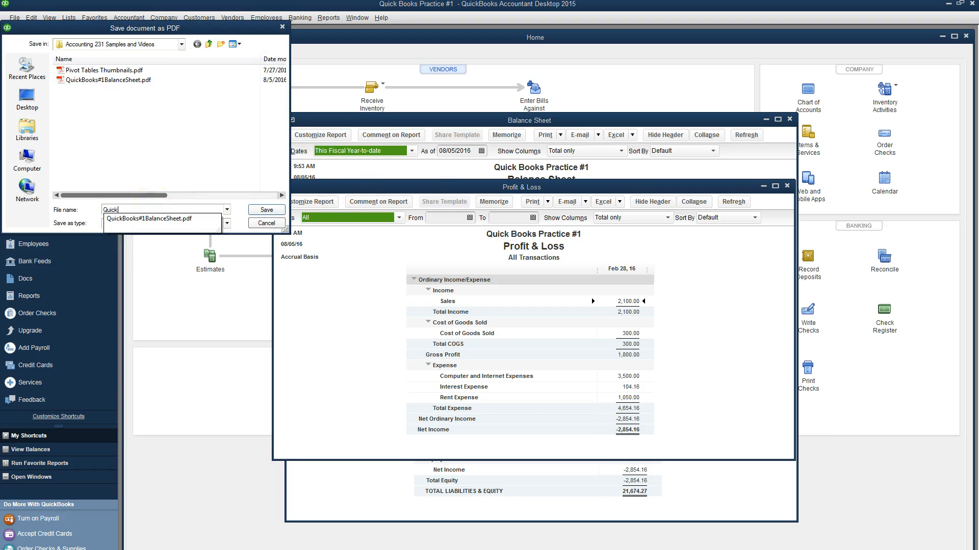
text(Books#1IncomeStatem)
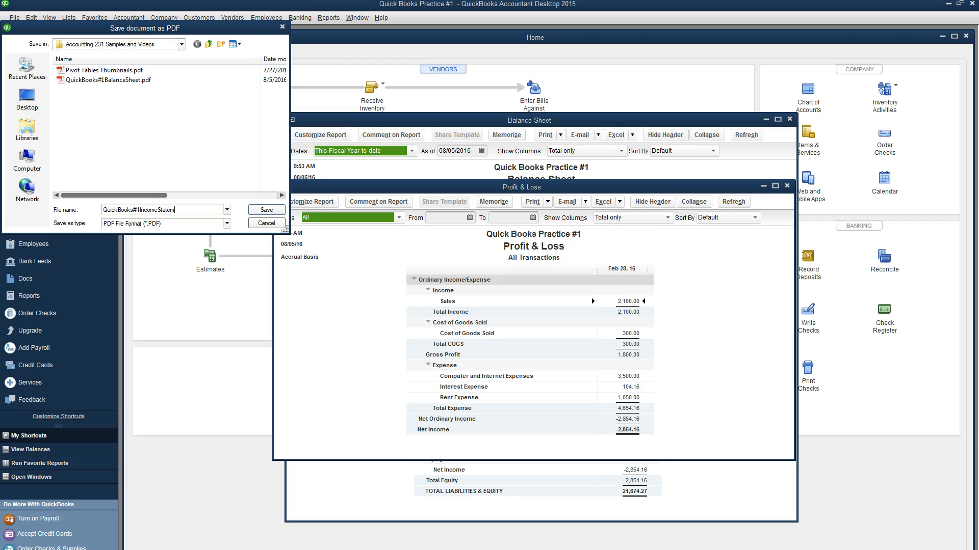
text(ent)
click(265, 209)
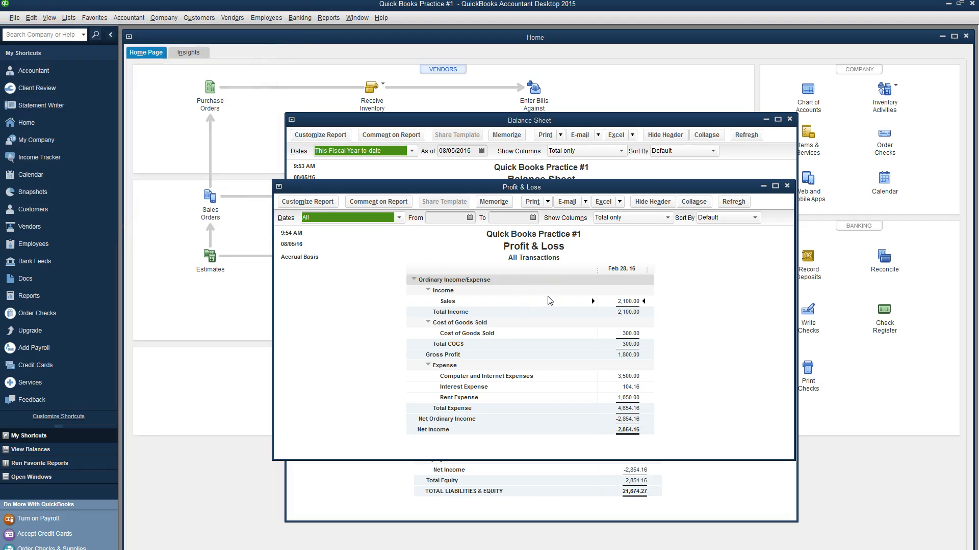
Step: Open the Accountant & Taxes Journal report, dismiss the collapse note, and set Dates to All
click(329, 17)
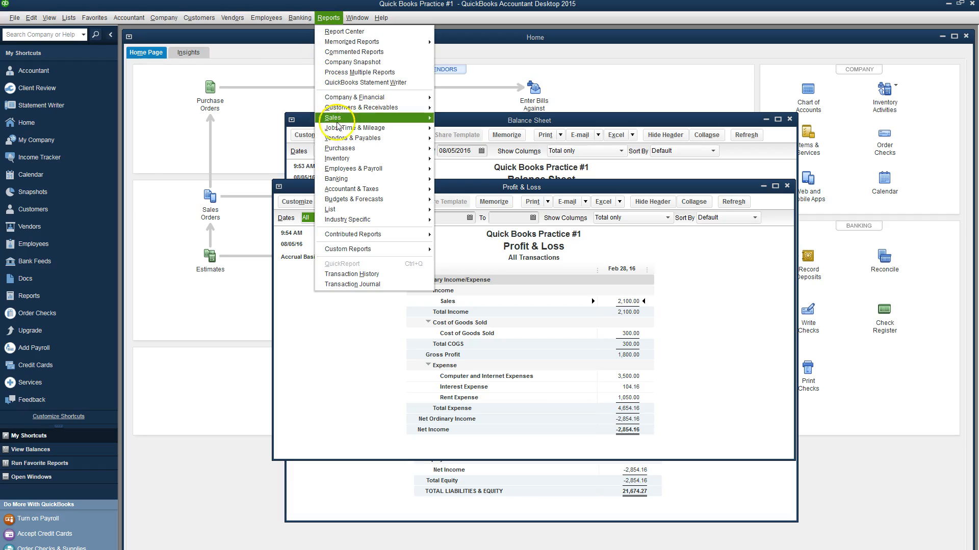
click(341, 189)
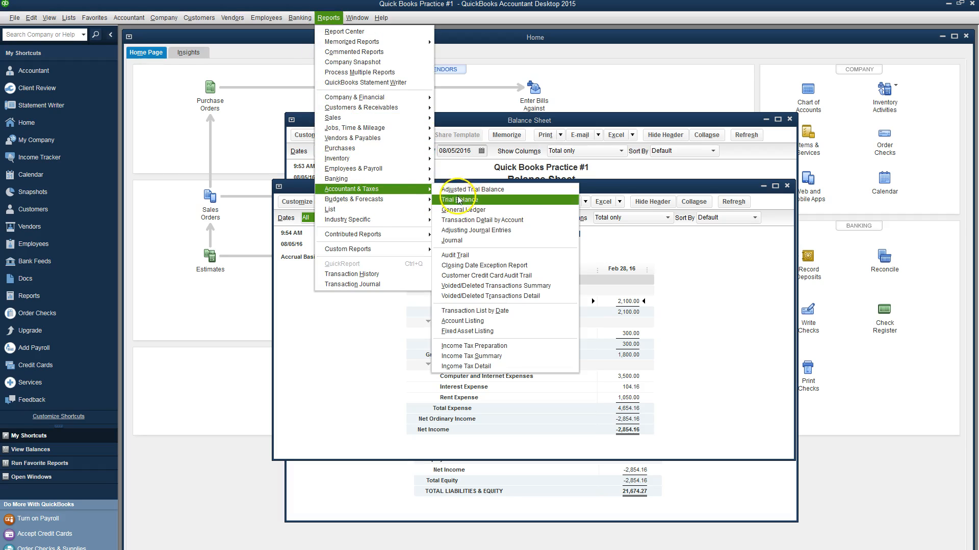
click(464, 243)
click(535, 263)
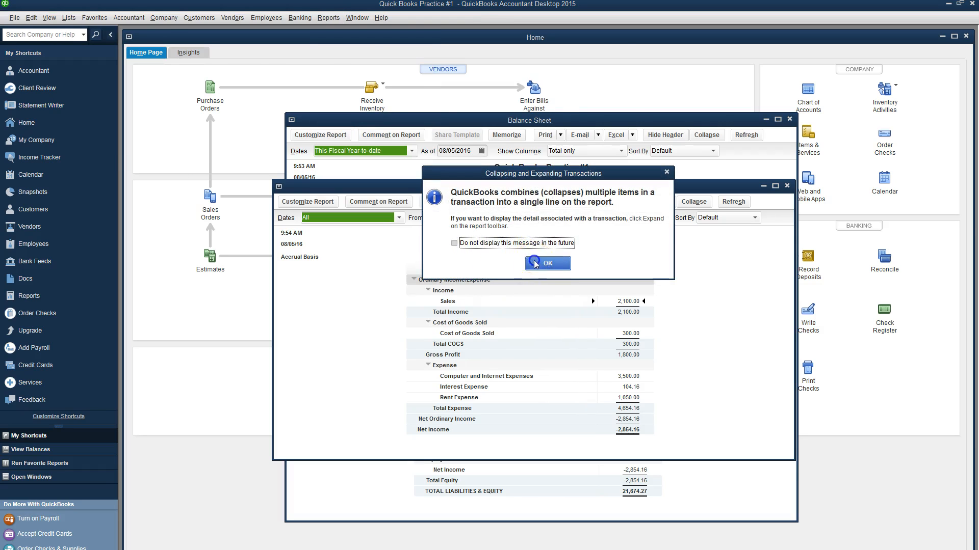
click(249, 68)
click(201, 75)
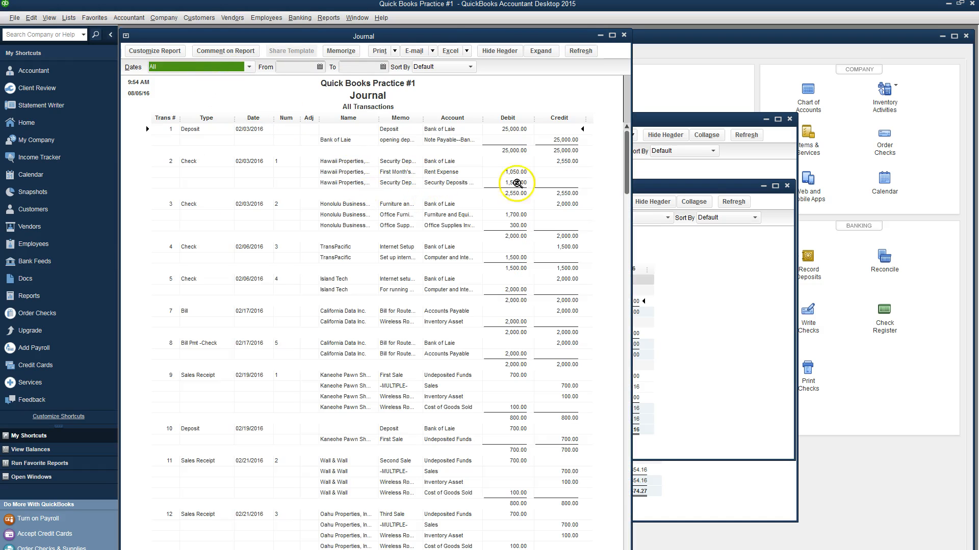
drag(625, 183, 612, 144)
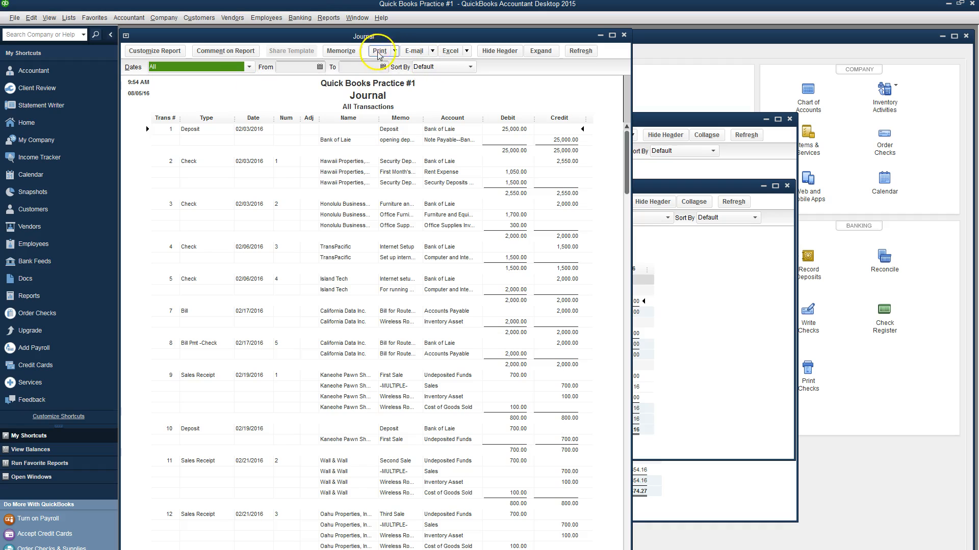
Step: Save the Journal report as a PDF named 'QuickBooks#1Journal'
click(394, 51)
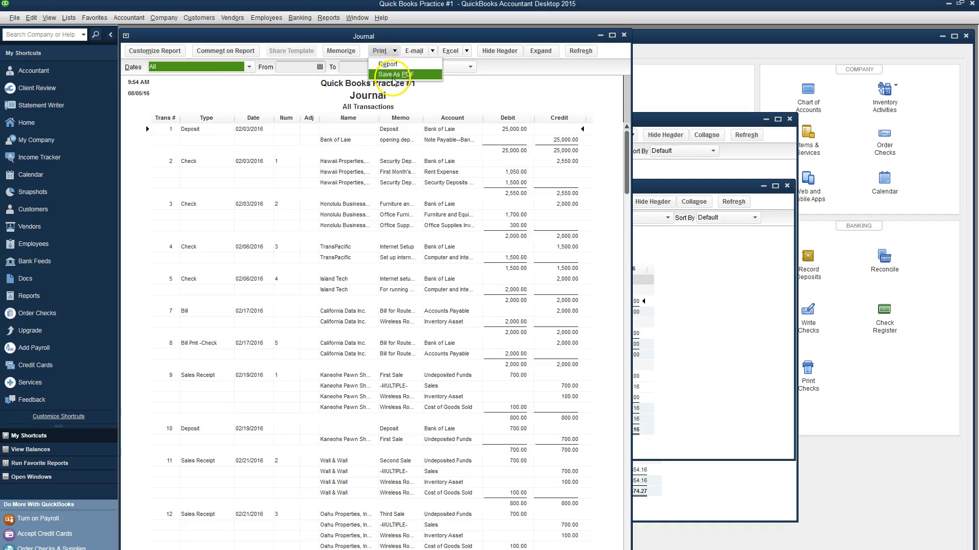
click(394, 74)
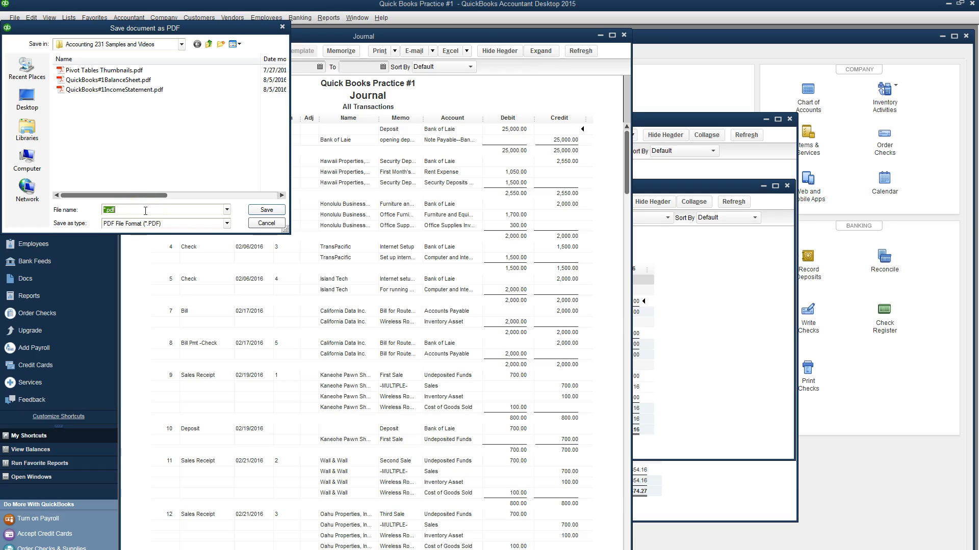
text(QuickBo)
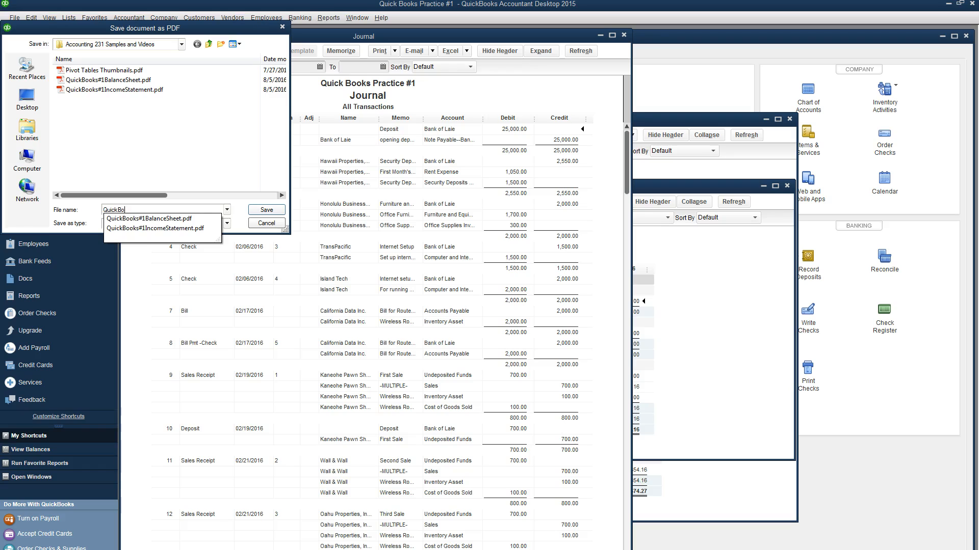
text(oks#1Journal)
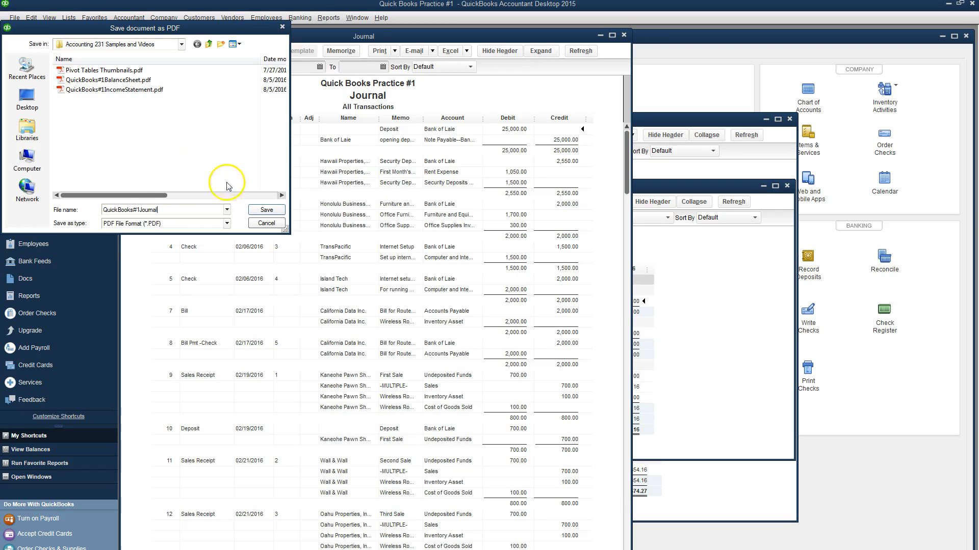
click(266, 210)
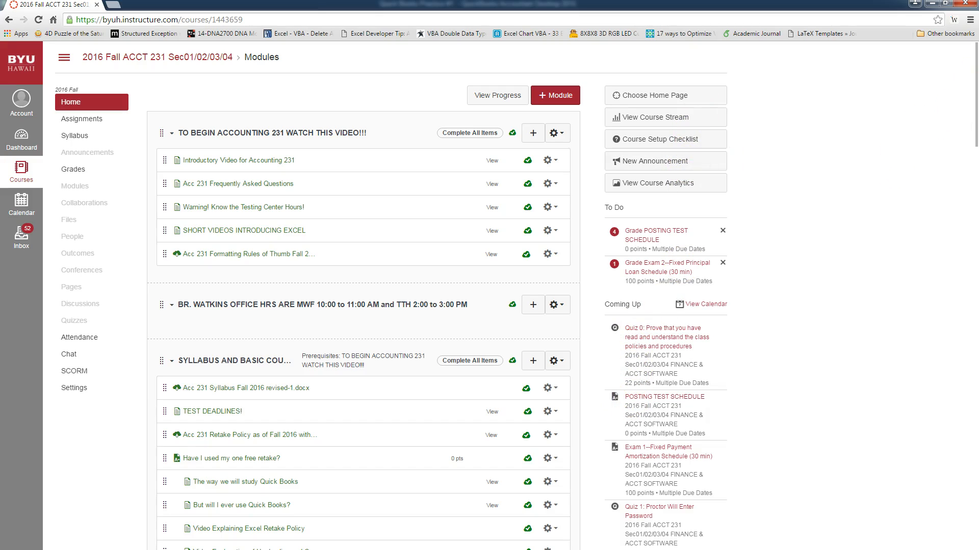
Step: Open the QBooks Practice #1 Quiz from the Modules page, then launch Windows Explorer
drag(977, 72, 940, 505)
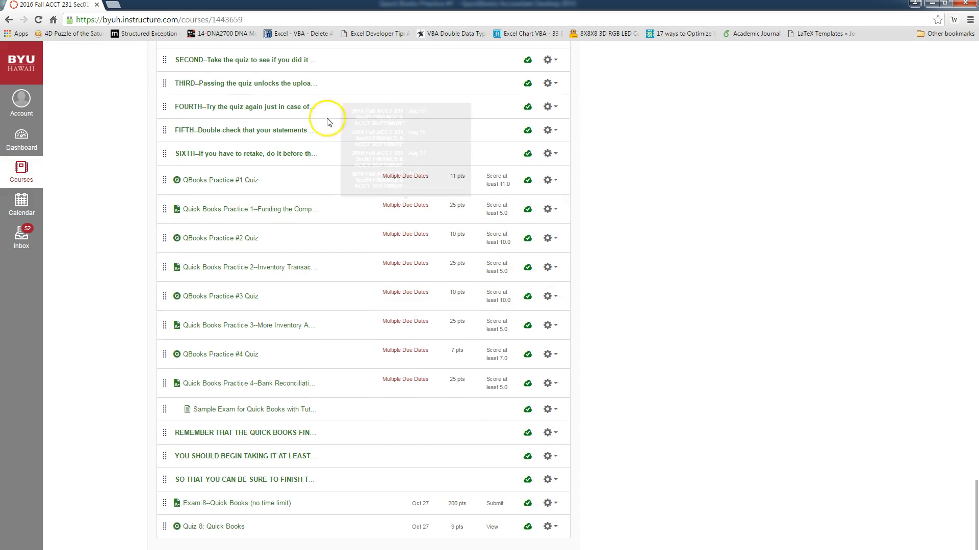
click(240, 184)
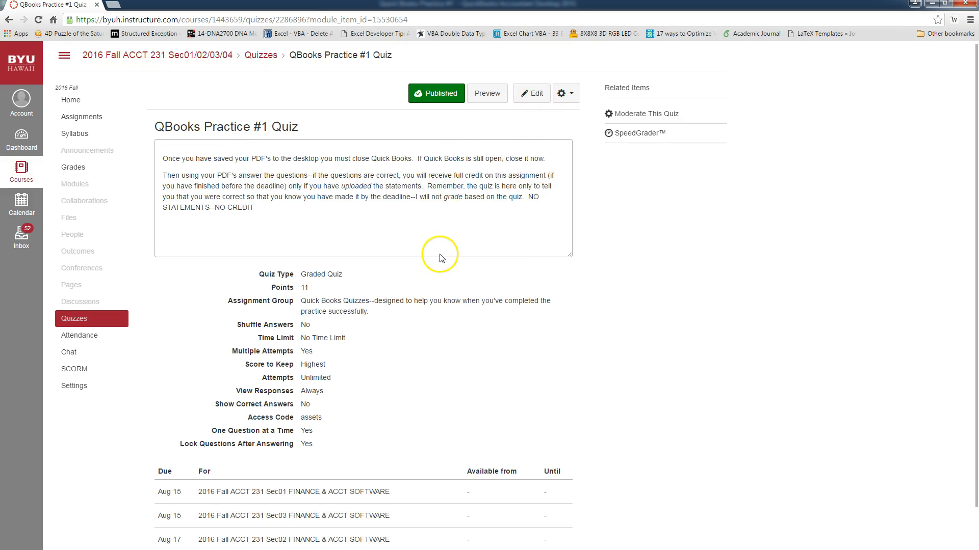
scroll(441, 260, down, 2)
scroll(453, 245, up, 2)
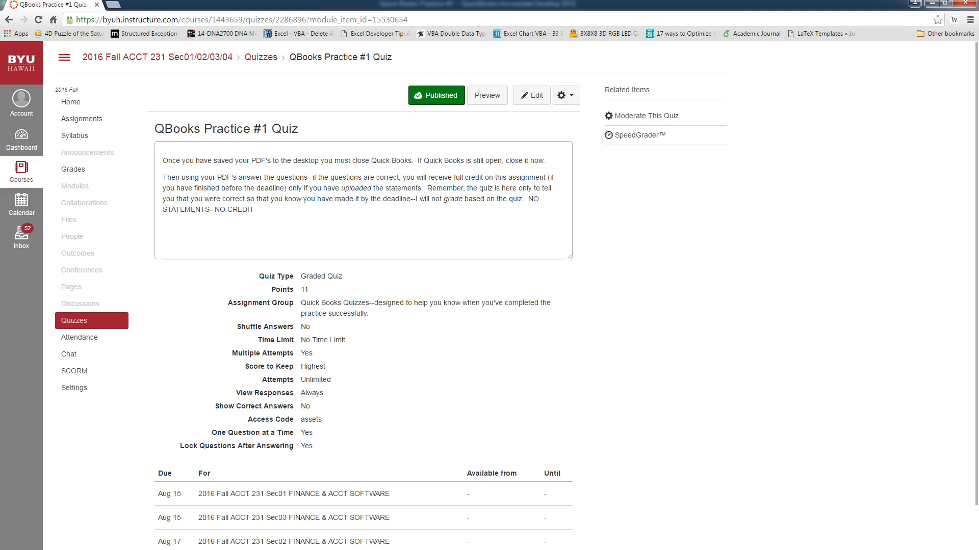
click(159, 549)
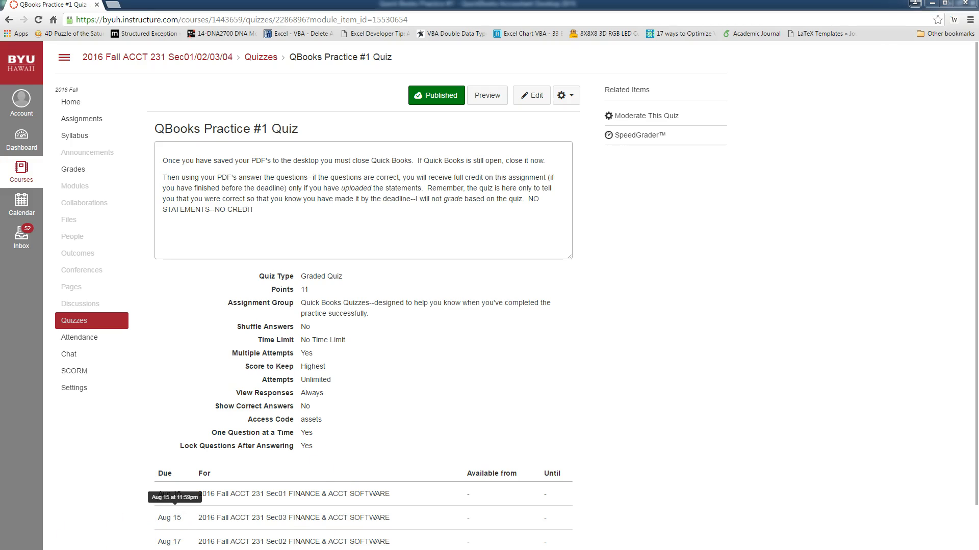
Step: Open QuickBooks#1BalanceSheet.pdf from Documents > Accounting 231 Samples and Videos
click(274, 153)
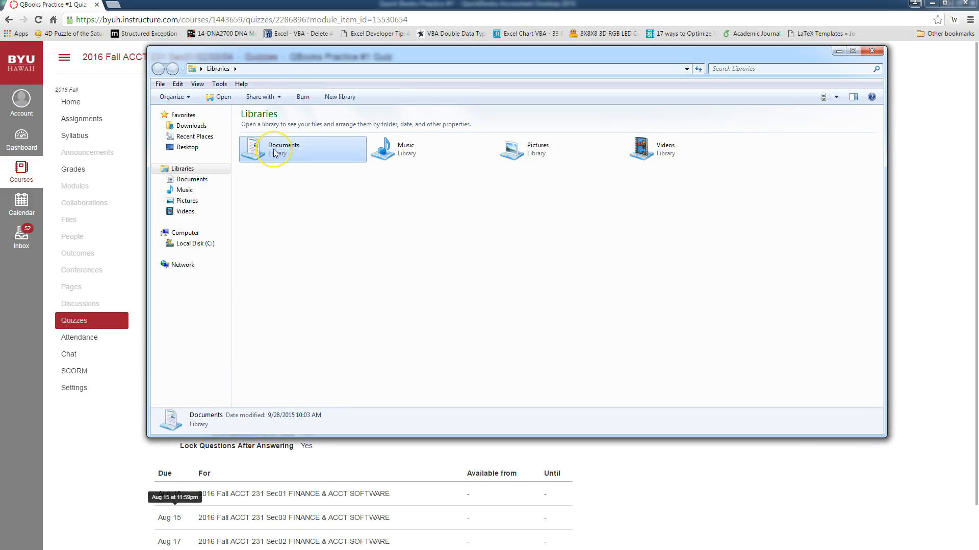
click(213, 183)
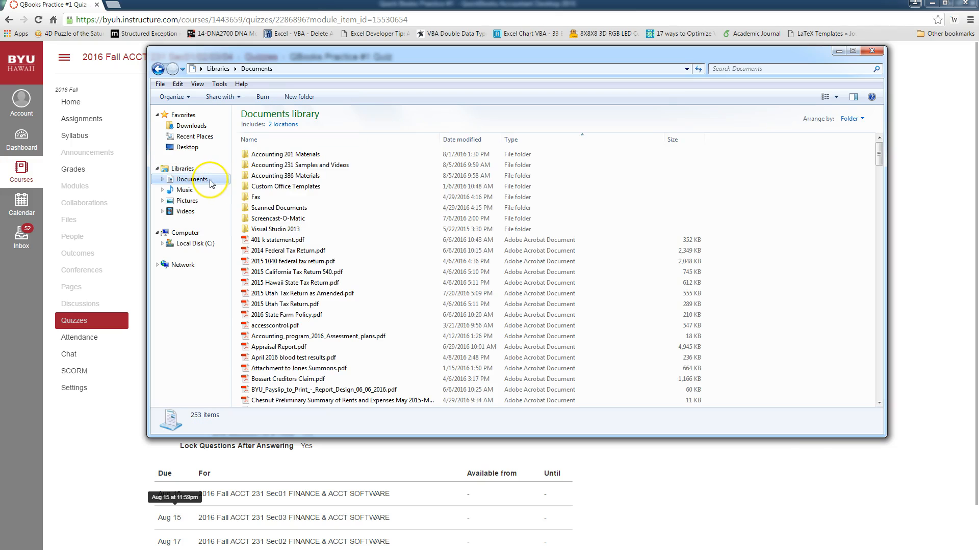
double_click(309, 166)
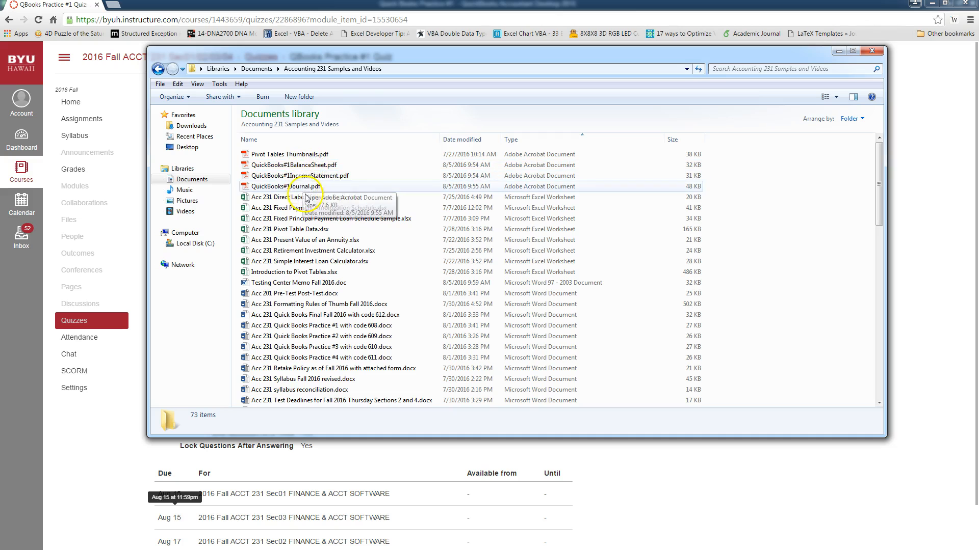
click(315, 169)
double_click(315, 167)
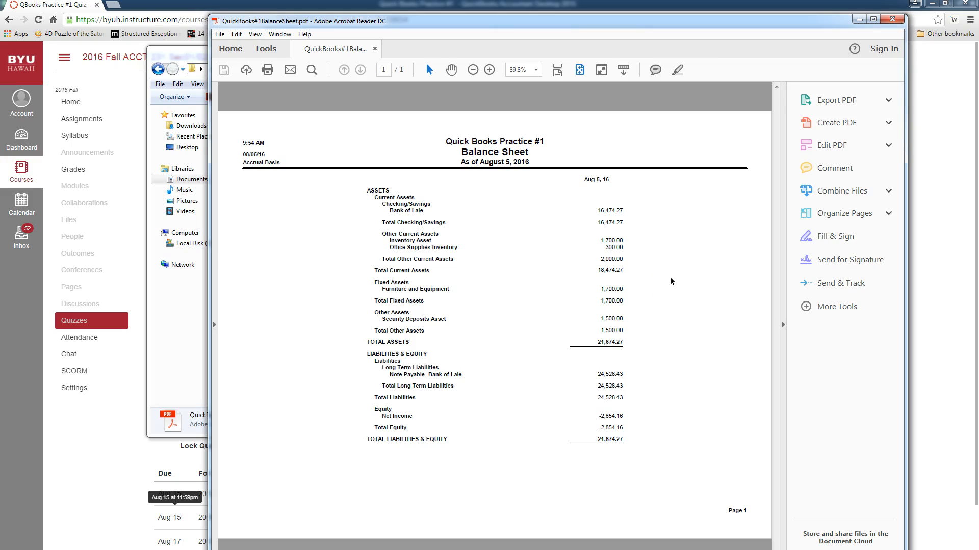
Step: Close the Balance Sheet PDF in Acrobat Reader after reviewing it
click(889, 20)
Step: Close the Explorer window, go to the course Home, and open Quick Books Practice 1
click(866, 32)
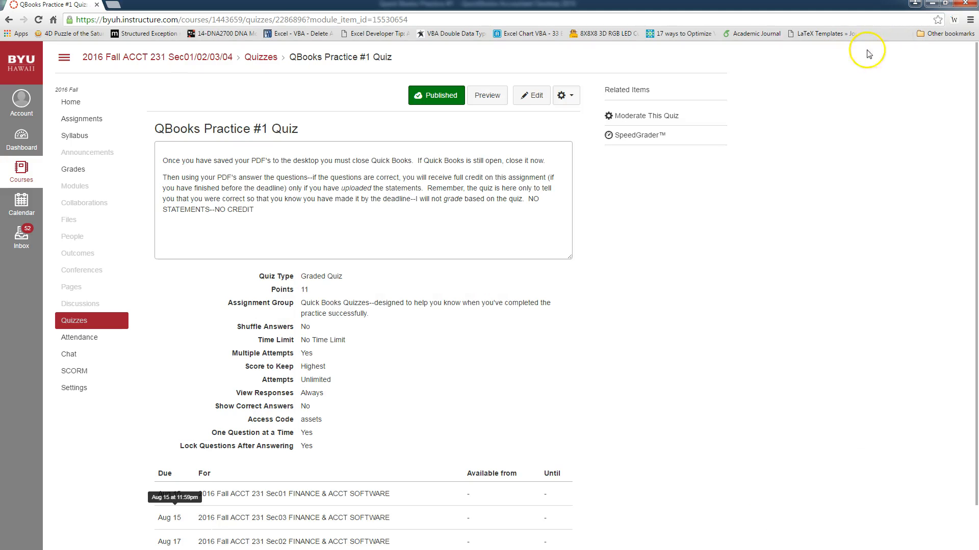
click(63, 101)
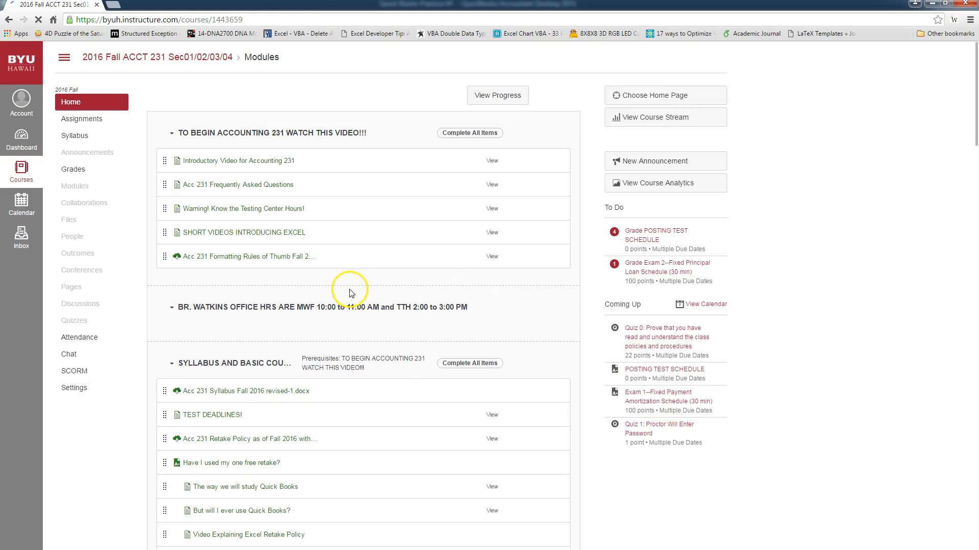
drag(975, 80, 975, 532)
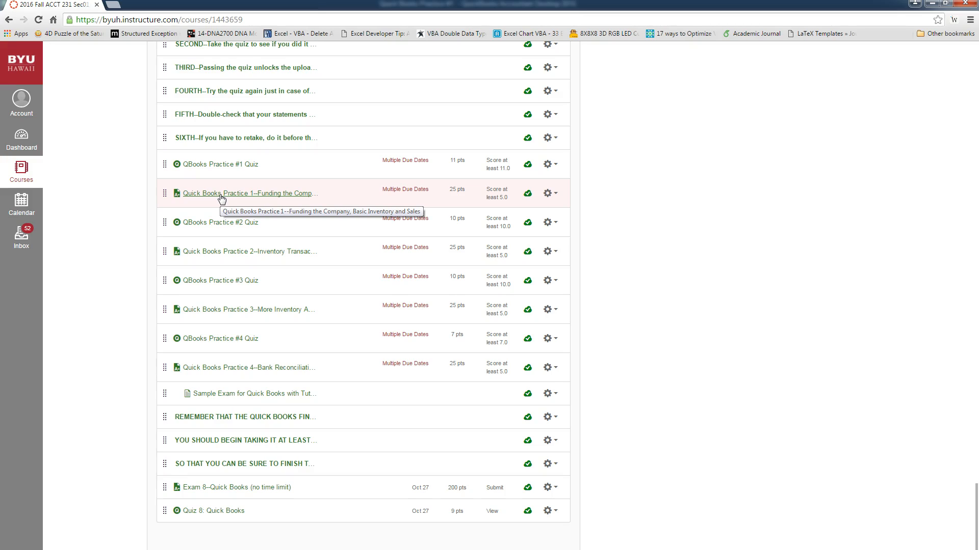
click(250, 173)
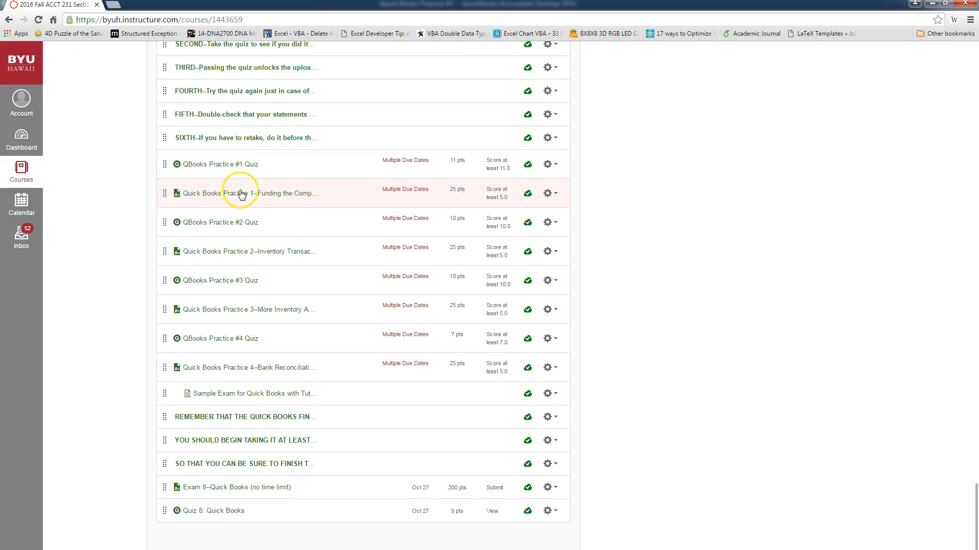